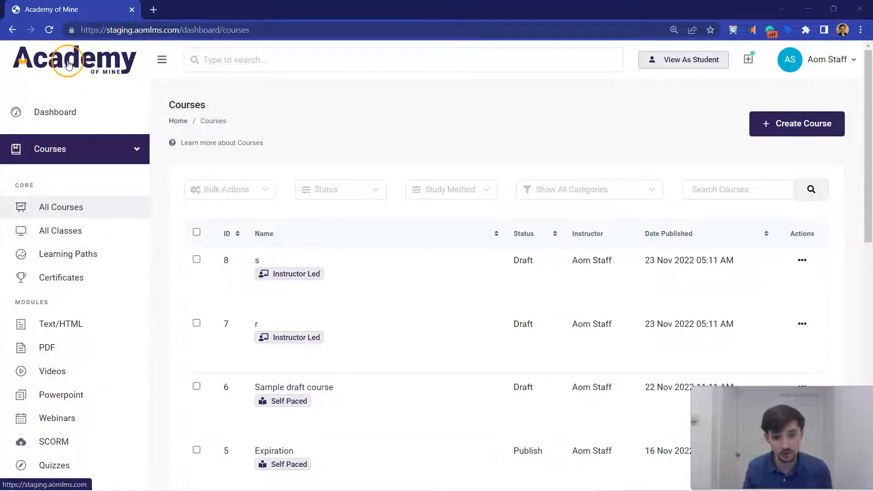
Open the academy's public home page from the admin area and look through its sections.
scroll(113, 198, down, 5)
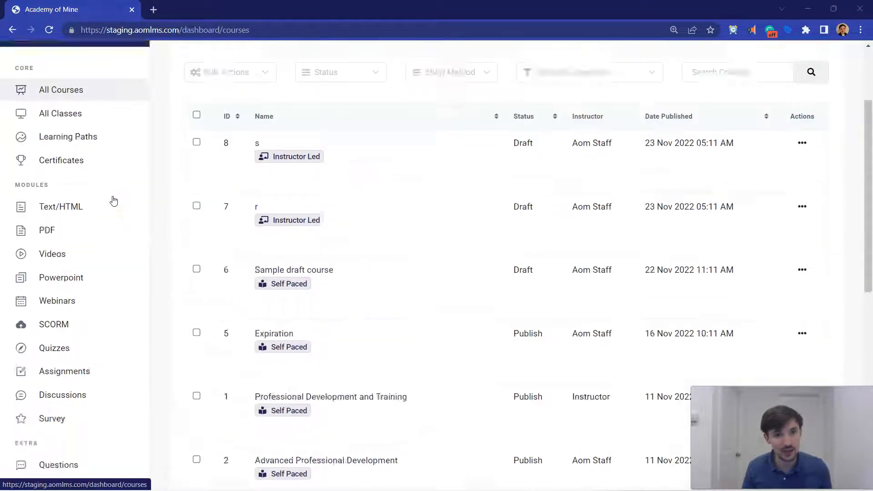
scroll(116, 200, up, 5)
click(97, 74)
scroll(247, 146, down, 12)
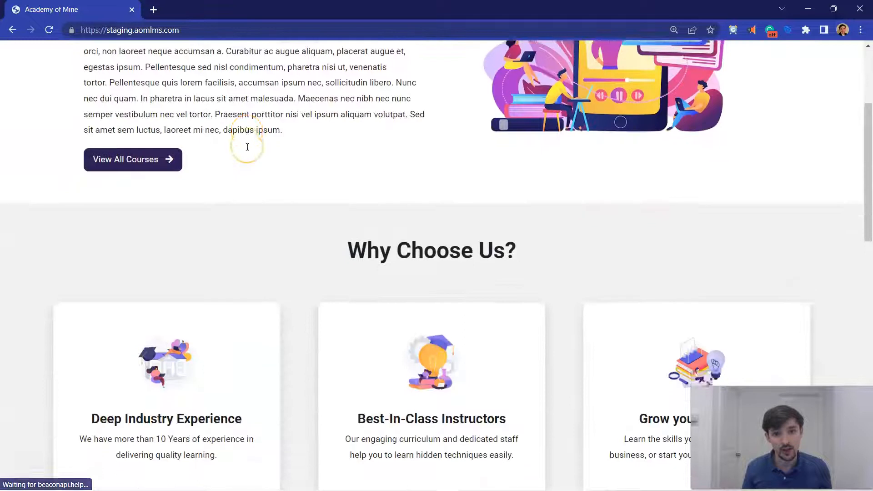
scroll(247, 146, down, 5)
scroll(267, 172, up, 15)
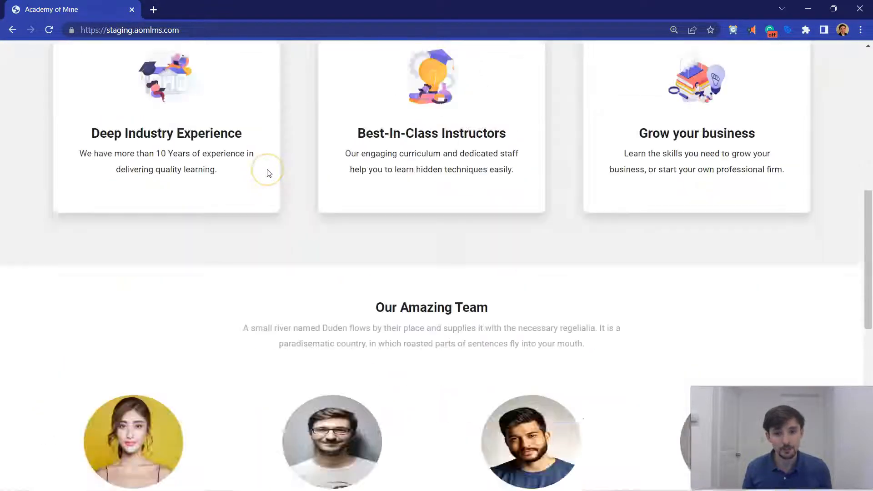
Open the public catalog of all courses and examine the product listings and their prices.
click(144, 331)
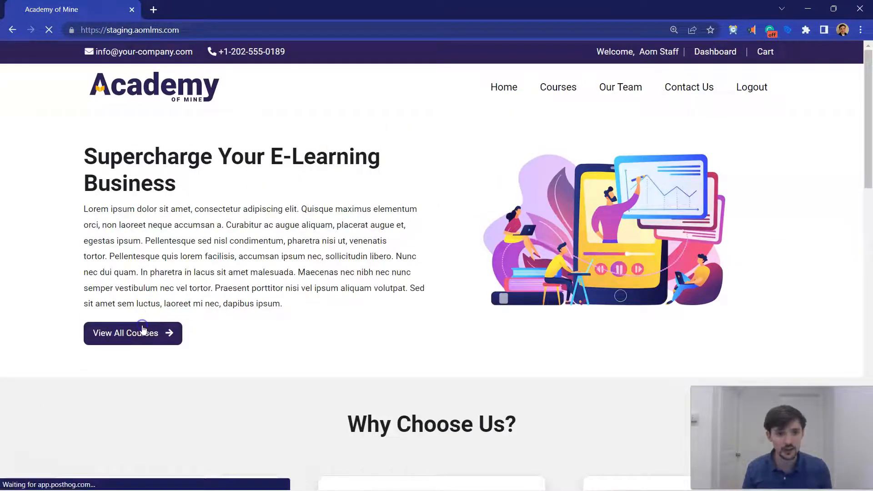
scroll(364, 255, down, 6)
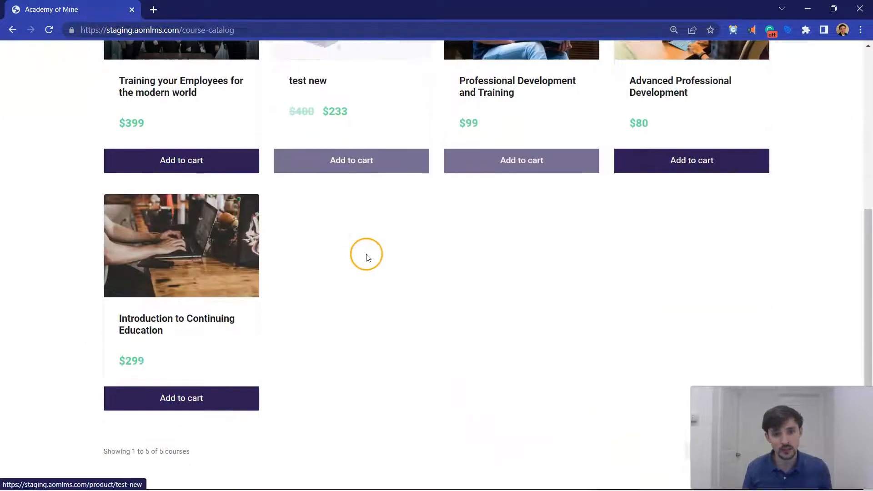
scroll(382, 271, up, 4)
scroll(409, 272, up, 2)
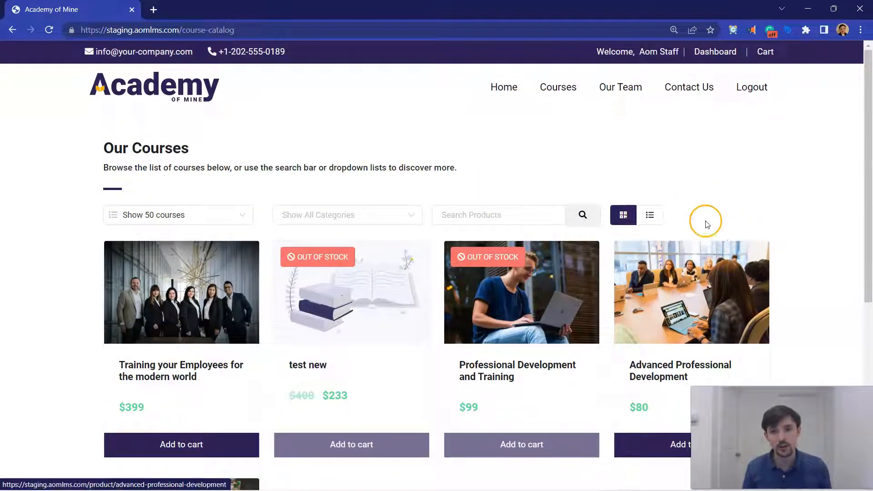
scroll(168, 249, down, 4)
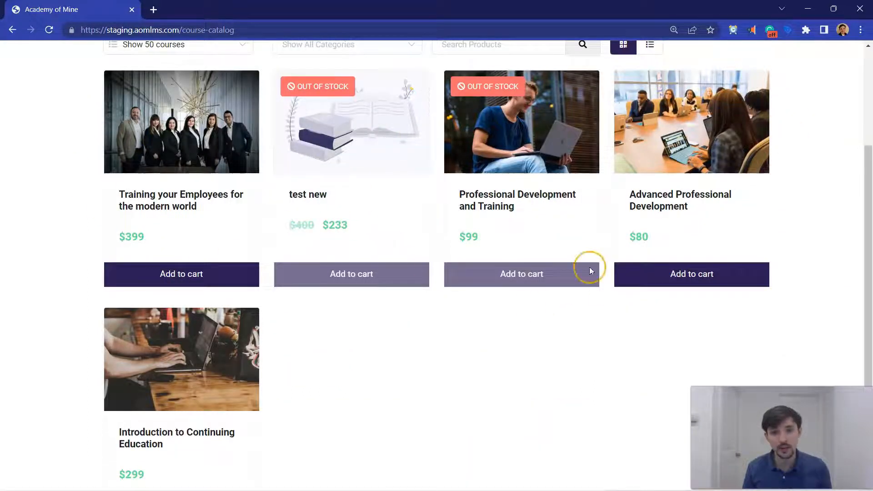
scroll(188, 446, up, 4)
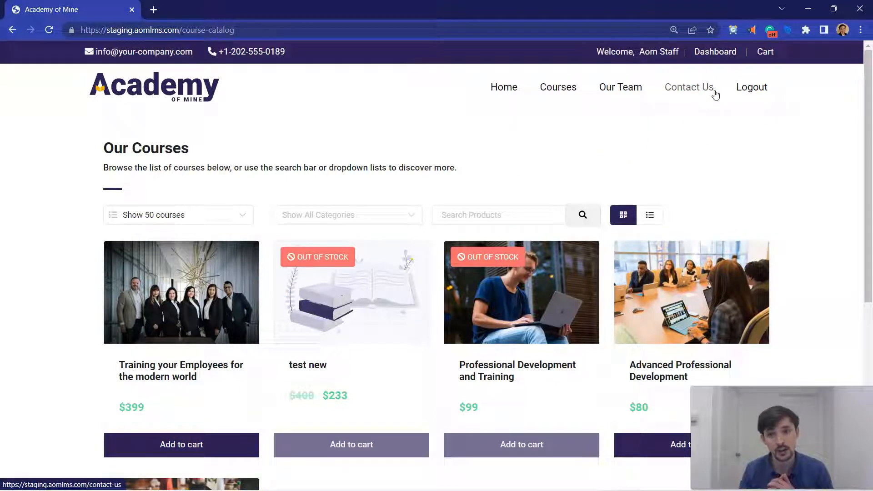
Return to the dashboard, review it in the student view, and switch back to the admin view.
click(713, 51)
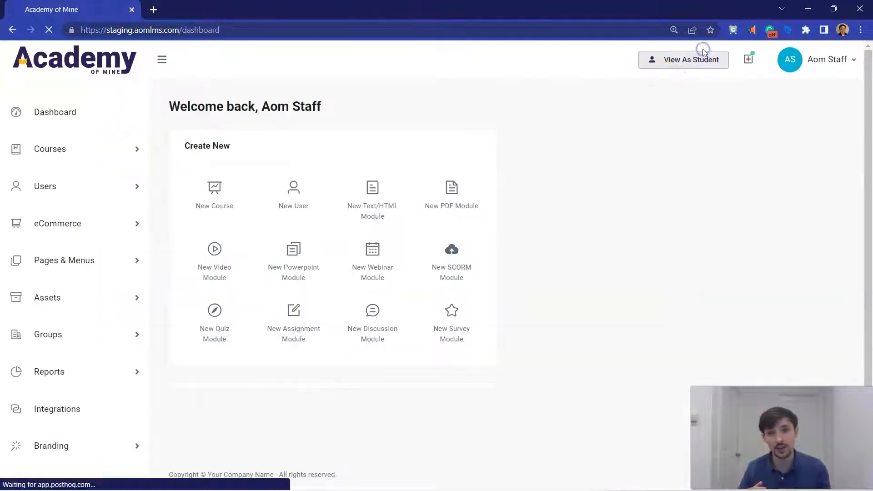
scroll(505, 150, down, 10)
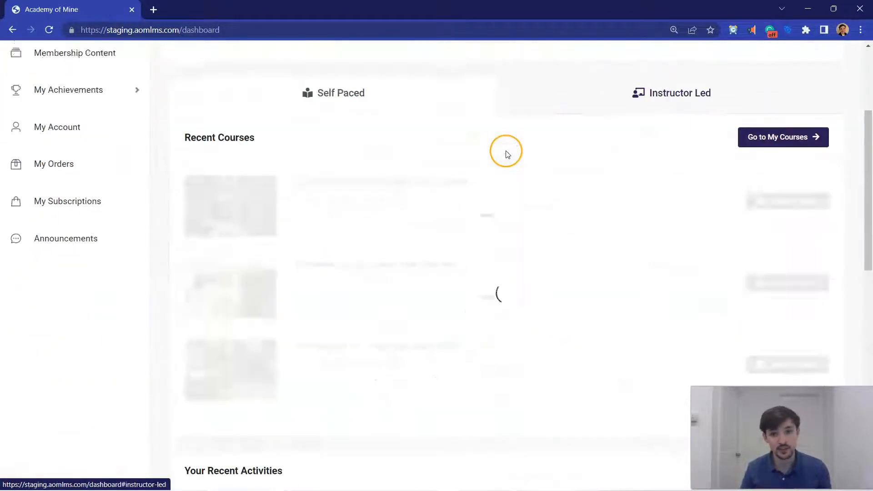
scroll(475, 218, up, 10)
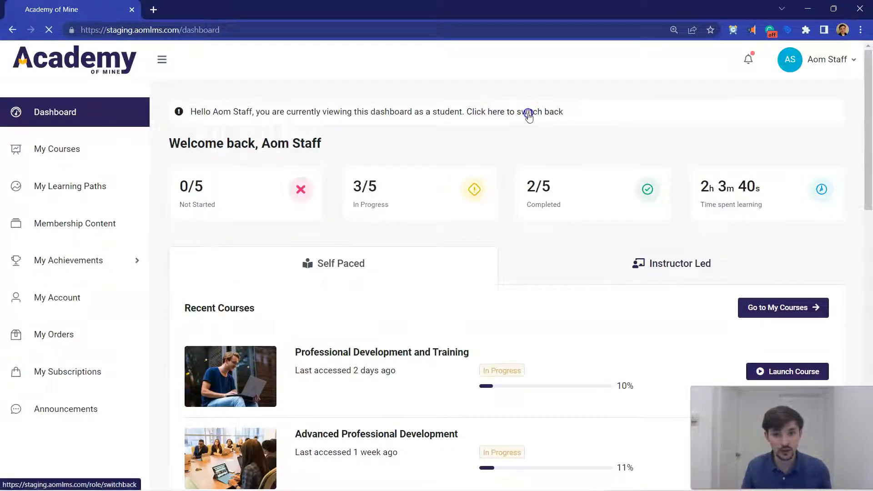
click(526, 113)
Open the admin list of all courses and look through its entries.
click(111, 158)
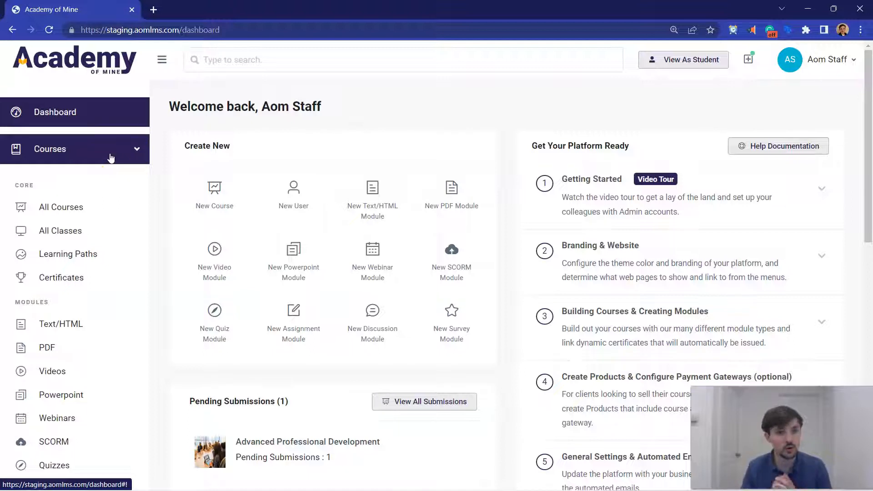
scroll(98, 200, down, 1)
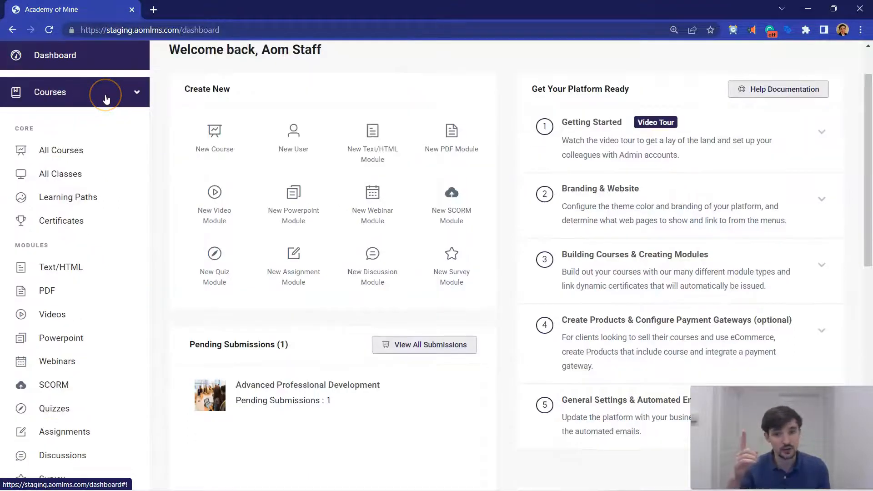
click(106, 97)
click(102, 91)
click(101, 144)
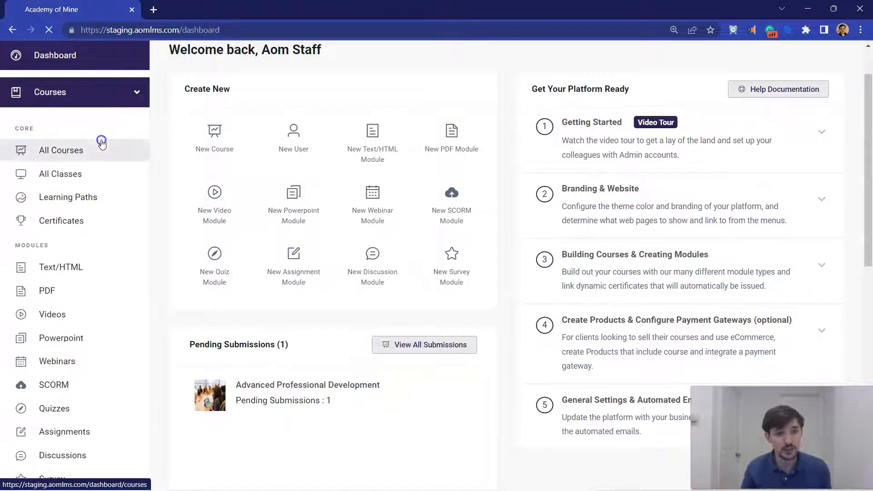
scroll(275, 205, down, 6)
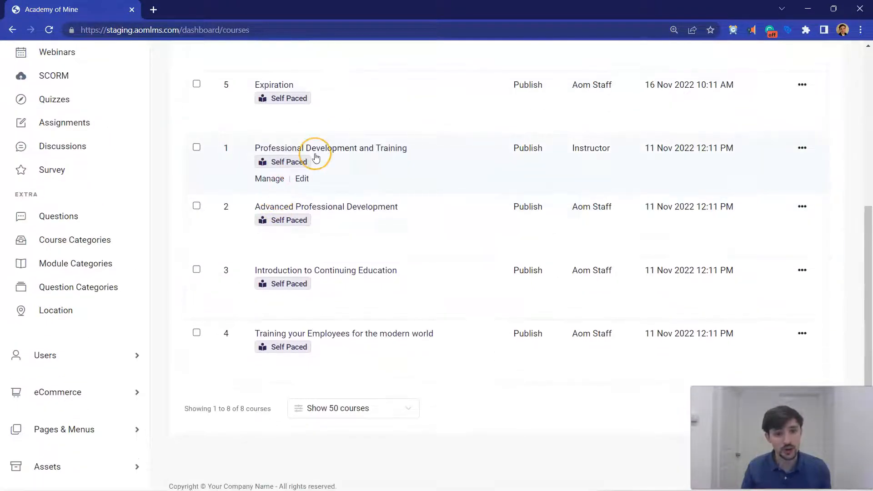
scroll(314, 157, up, 8)
Open the eCommerce product list in the admin area.
click(129, 157)
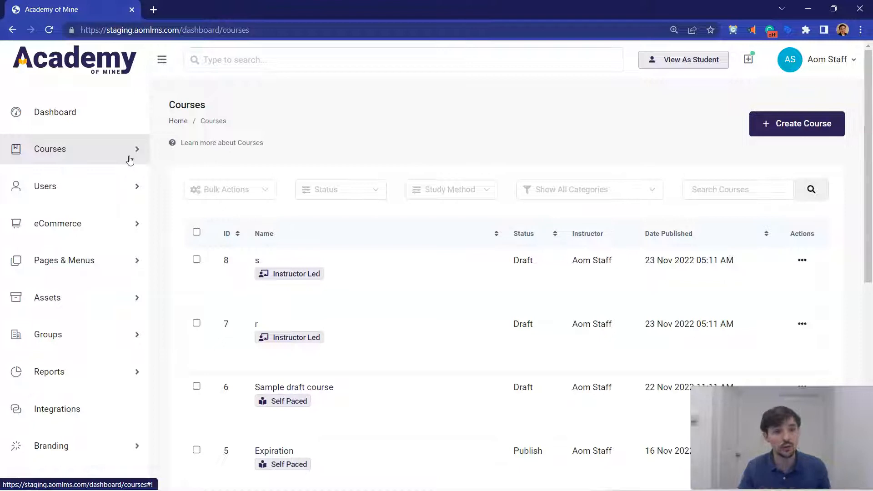
click(83, 210)
click(88, 286)
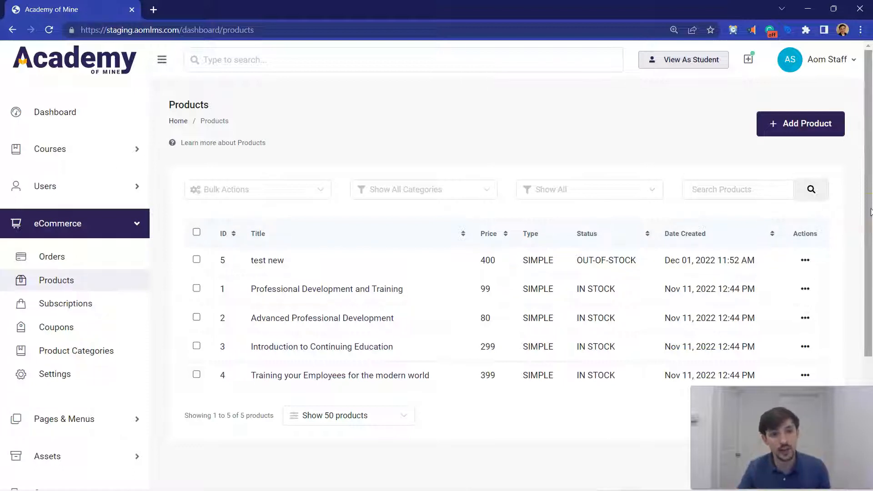
Open the Advanced Professional Development product page in the public catalog and check which course it includes.
click(286, 105)
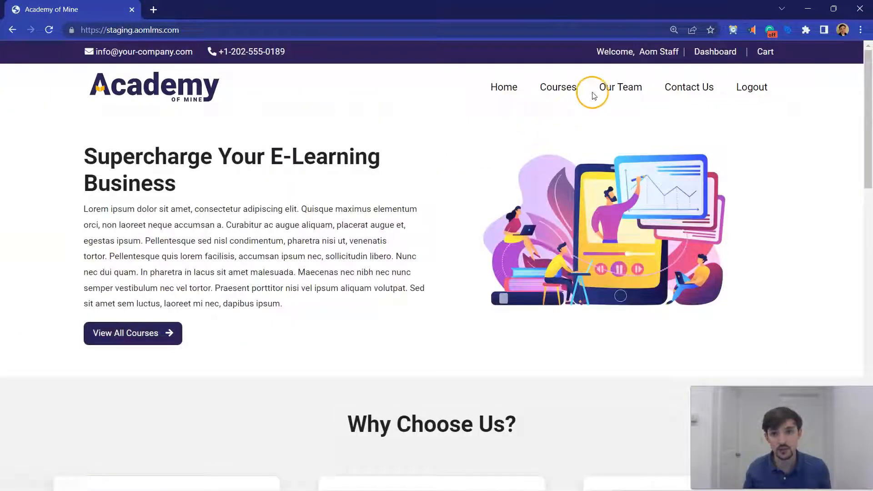
click(571, 87)
scroll(400, 156, down, 4)
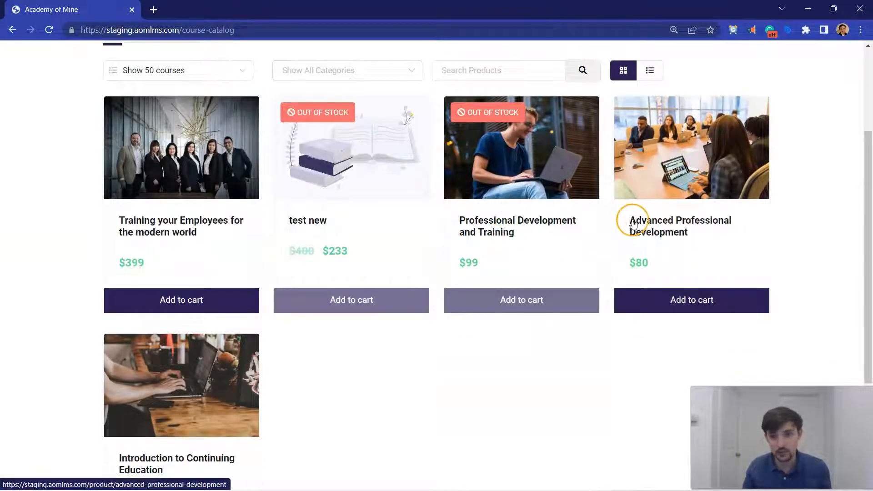
click(646, 193)
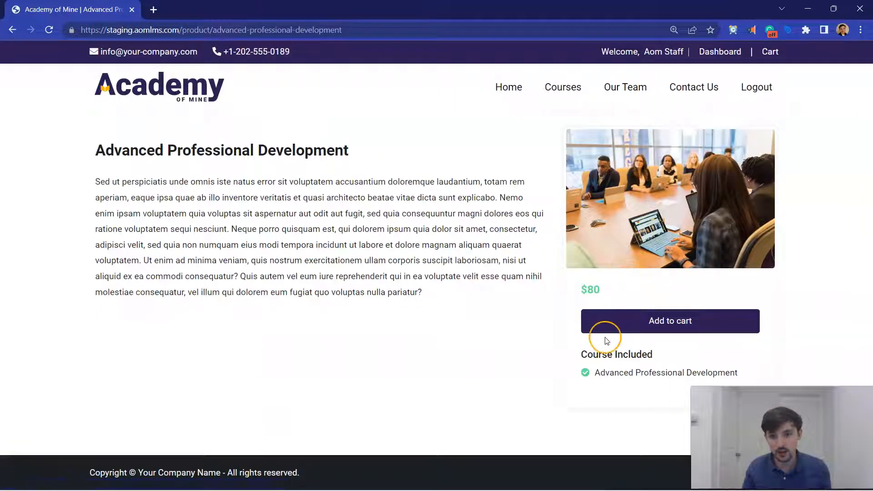
drag(586, 377, 753, 378)
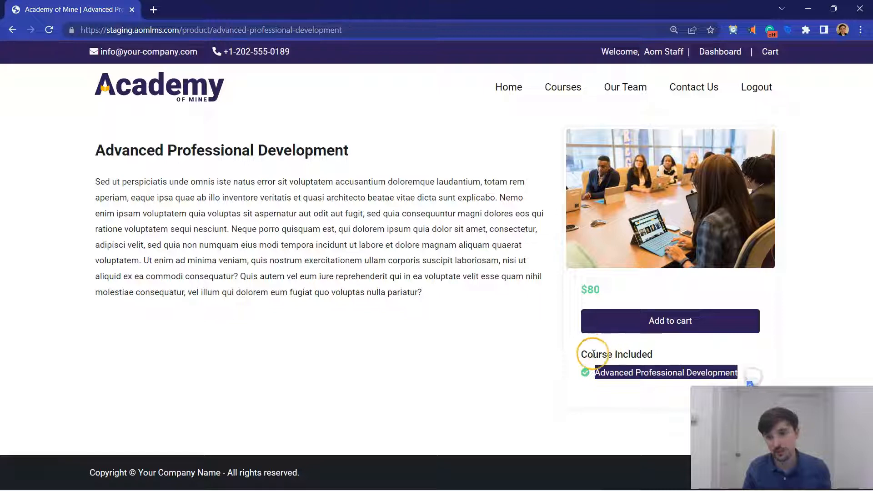
click(613, 369)
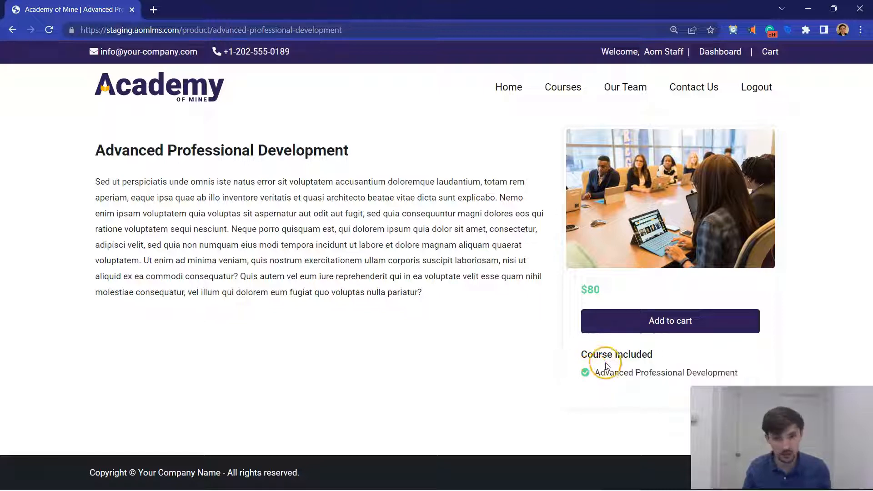
Return to the admin dashboard and open the Advanced Professional Development product for editing.
click(704, 60)
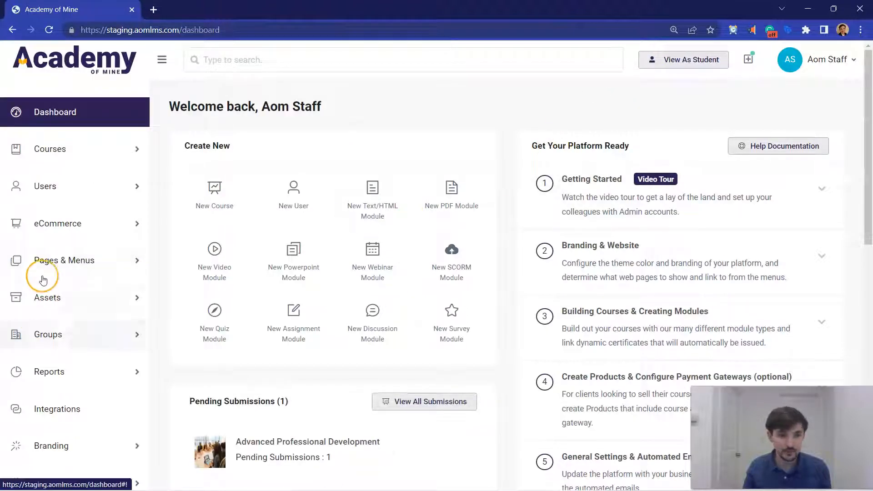
click(57, 215)
click(88, 282)
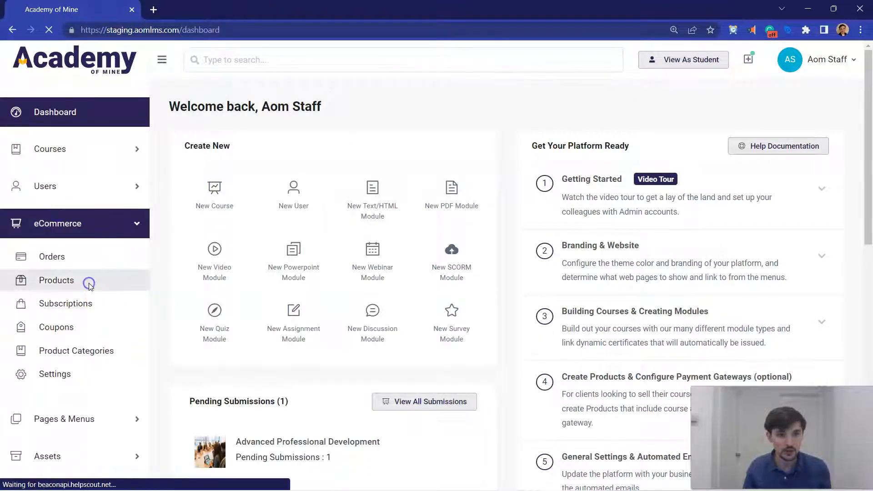
click(336, 317)
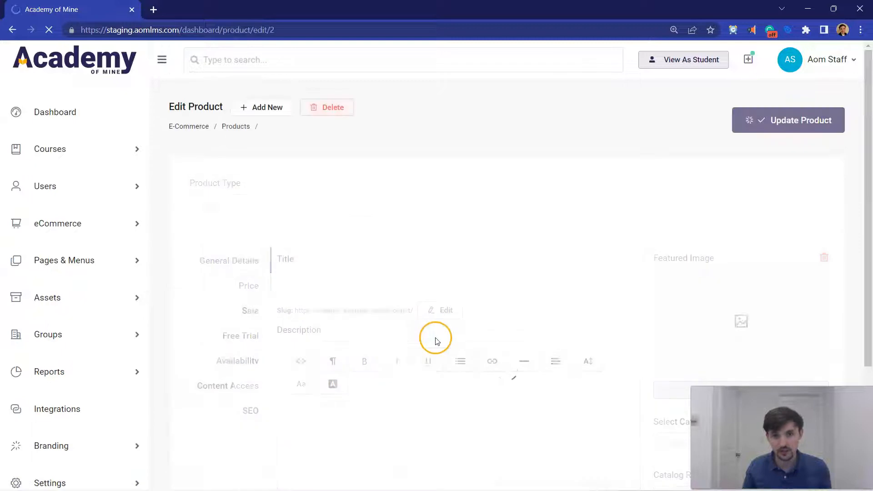
Review the product's price, sale and availability settings.
click(241, 292)
click(250, 325)
scroll(272, 339, down, 1)
scroll(272, 340, down, 1)
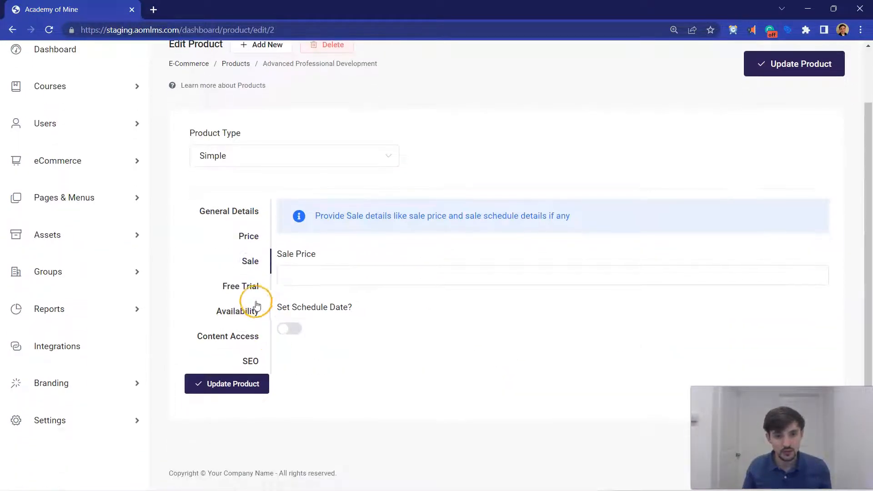
click(248, 309)
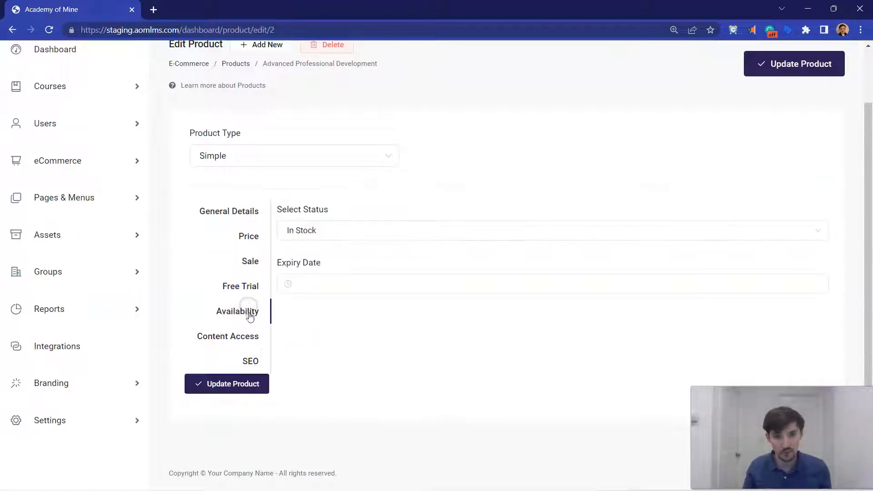
Add Introduction to Continuing Education to the product's associated courses in its content access settings and save the product.
click(246, 336)
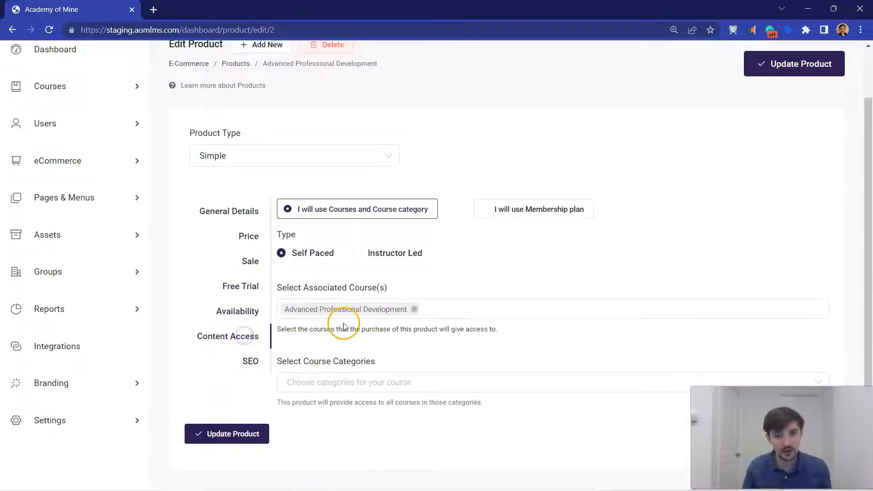
click(426, 309)
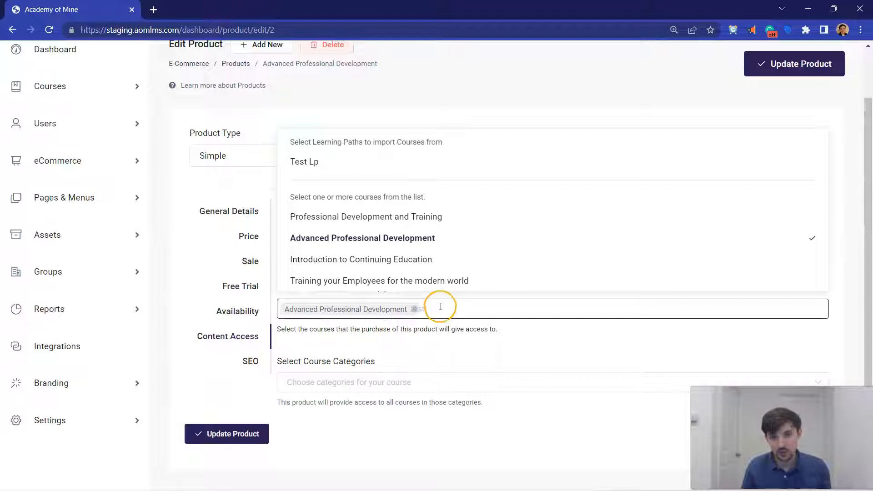
click(447, 319)
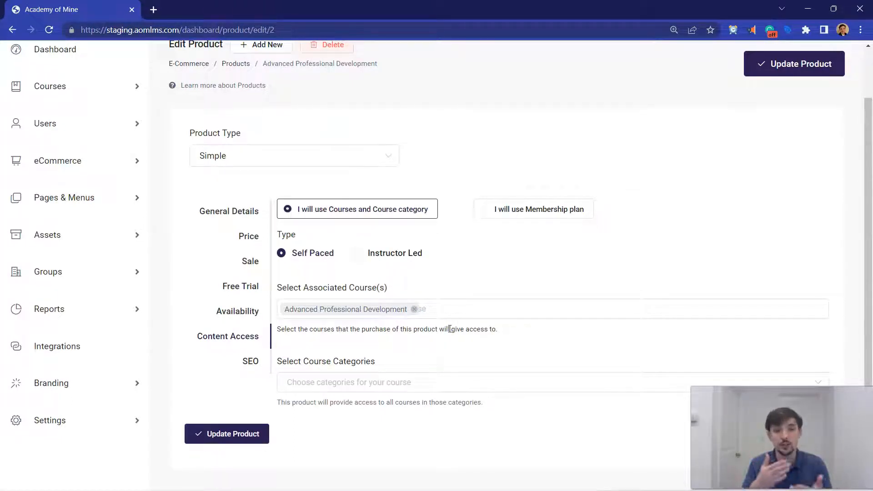
click(432, 309)
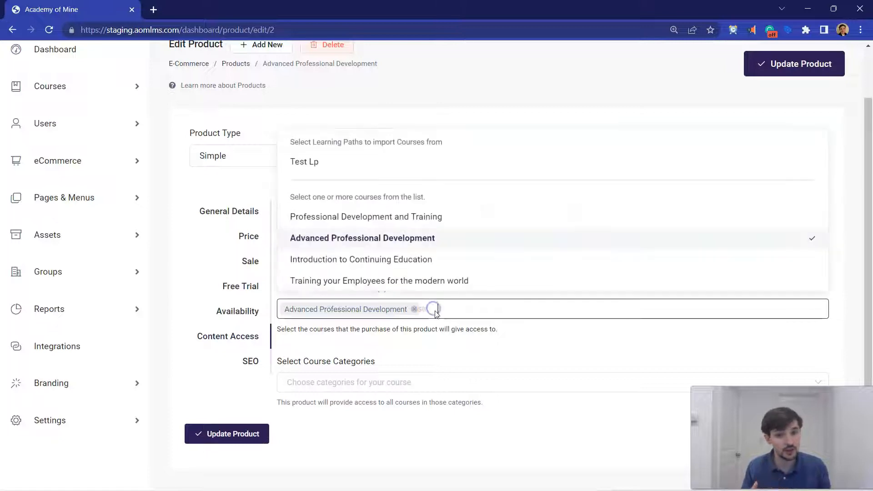
click(408, 261)
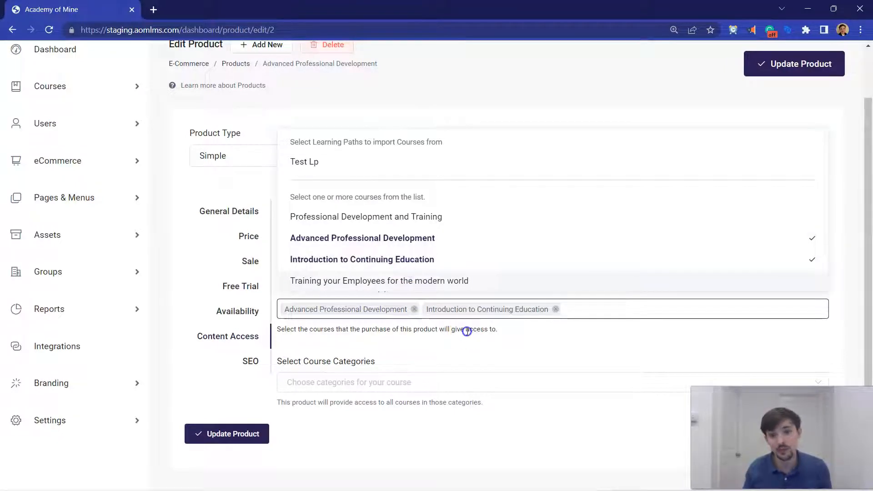
click(467, 332)
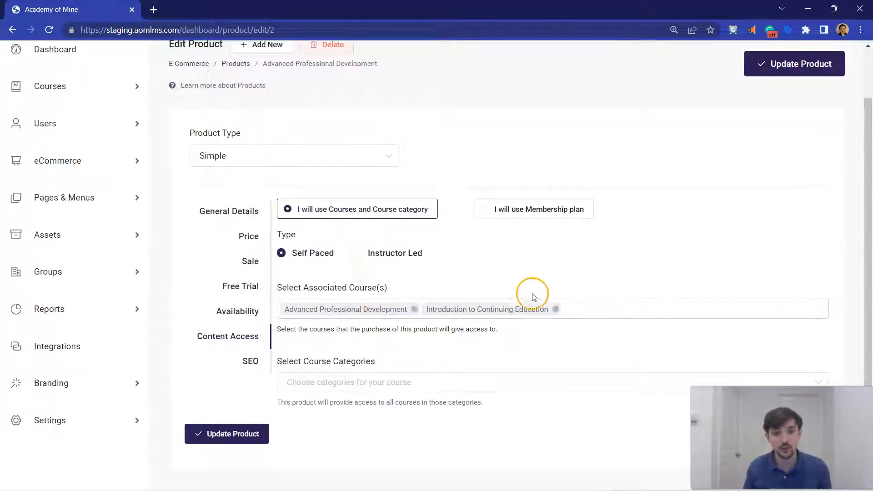
click(787, 63)
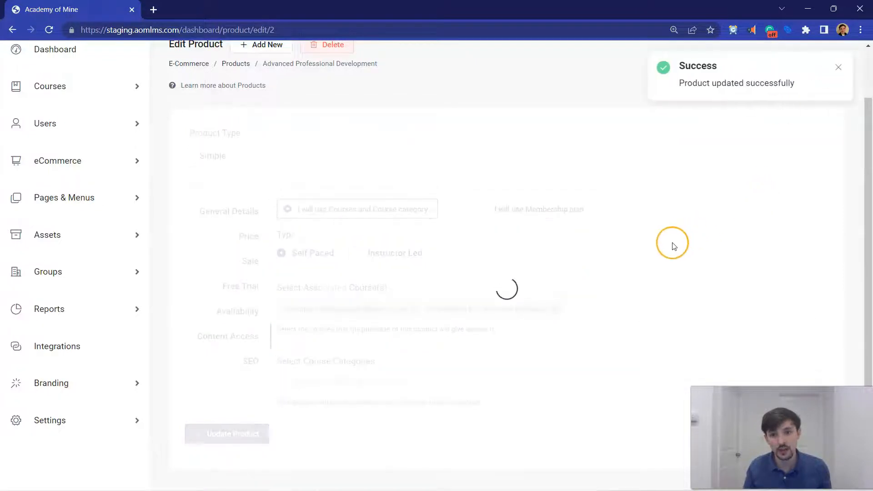
Open the Advanced Professional Development product from the public course catalog and check its included courses.
scroll(551, 318, down, 3)
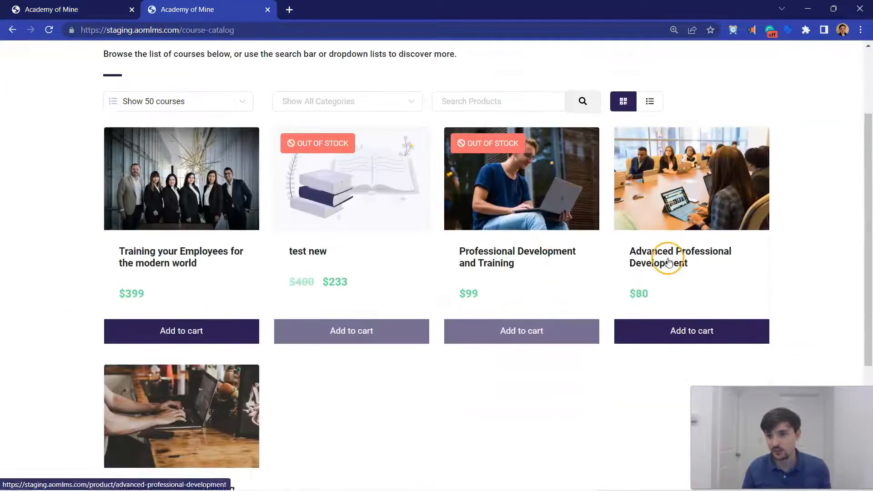
click(653, 219)
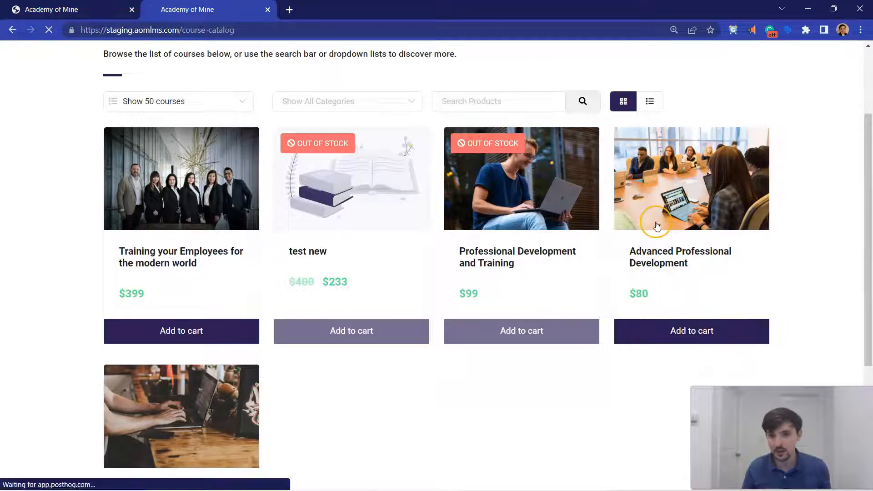
scroll(665, 295, down, 1)
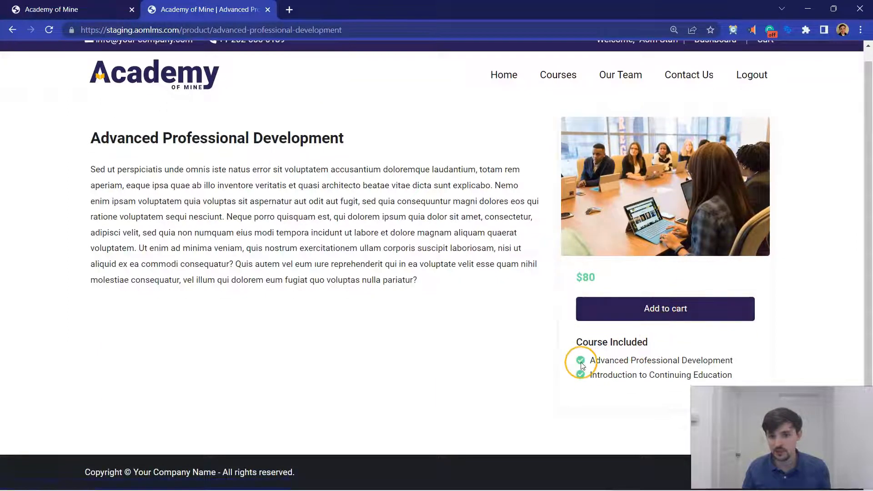
drag(579, 360, 737, 378)
drag(582, 359, 742, 358)
drag(588, 376, 756, 380)
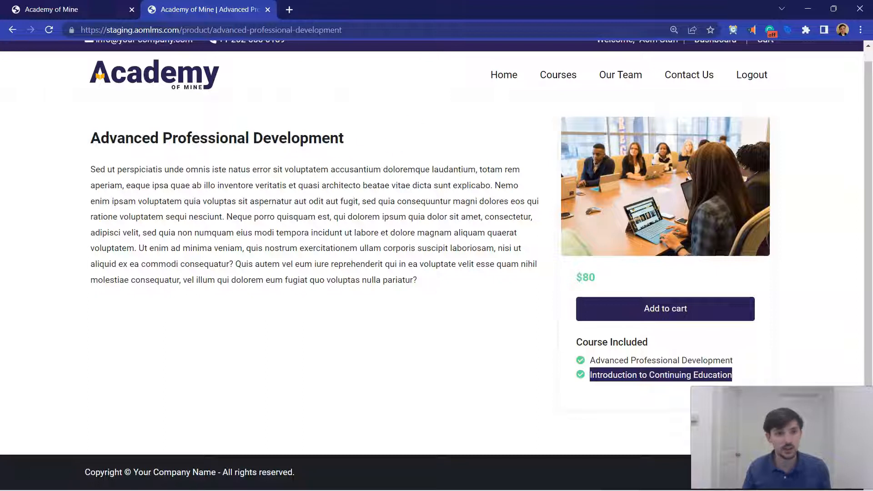
Return to the product's edit page and review its associated courses and the selectable course list without changing the selection.
key(ctrl+shift+Tab)
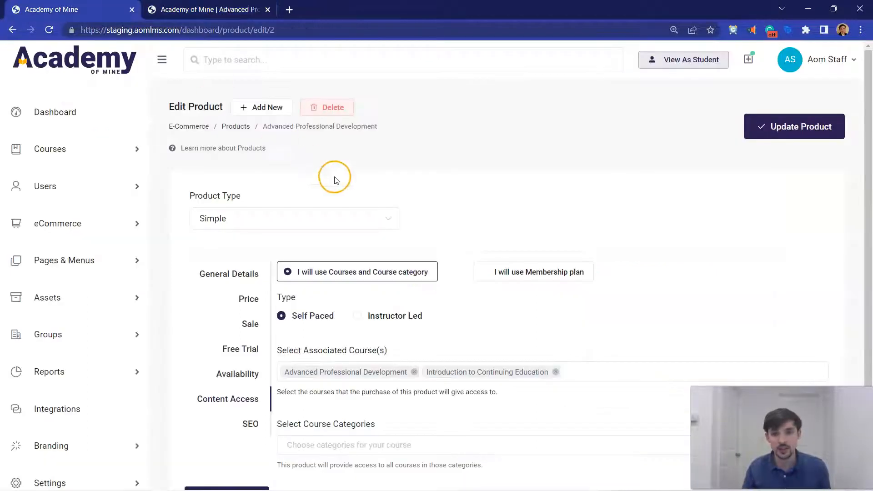
scroll(404, 221, down, 1)
scroll(406, 222, up, 1)
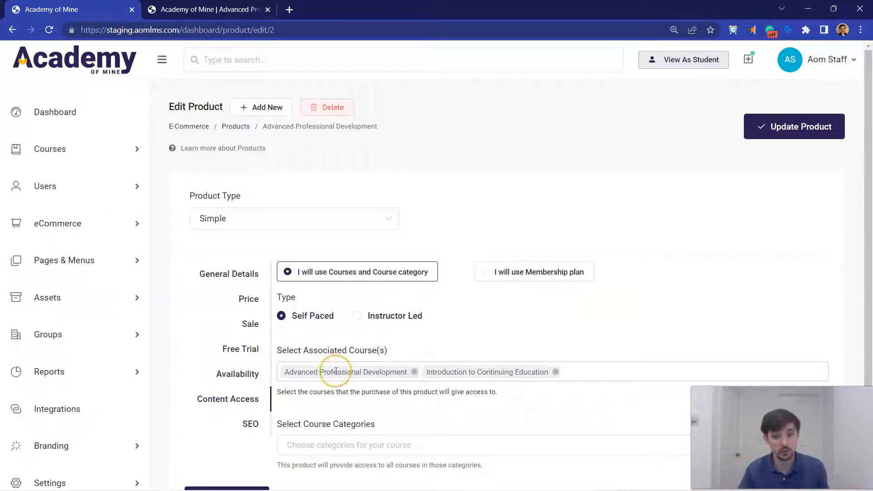
click(572, 370)
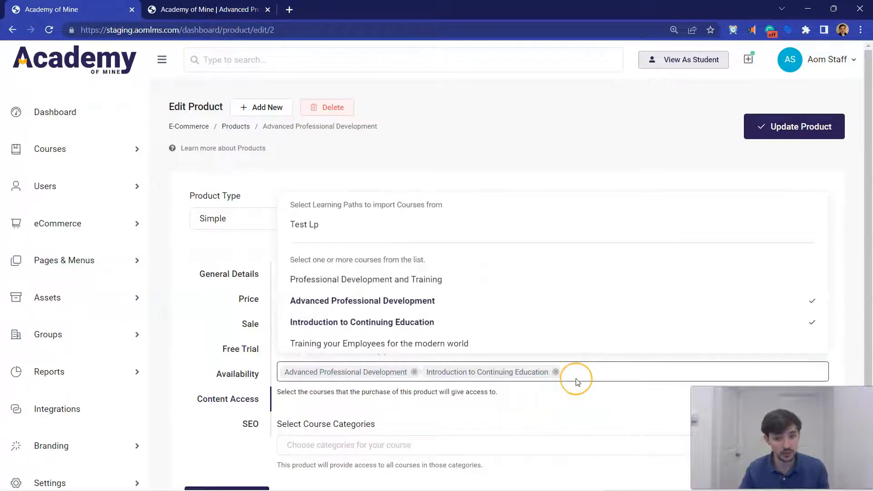
click(576, 384)
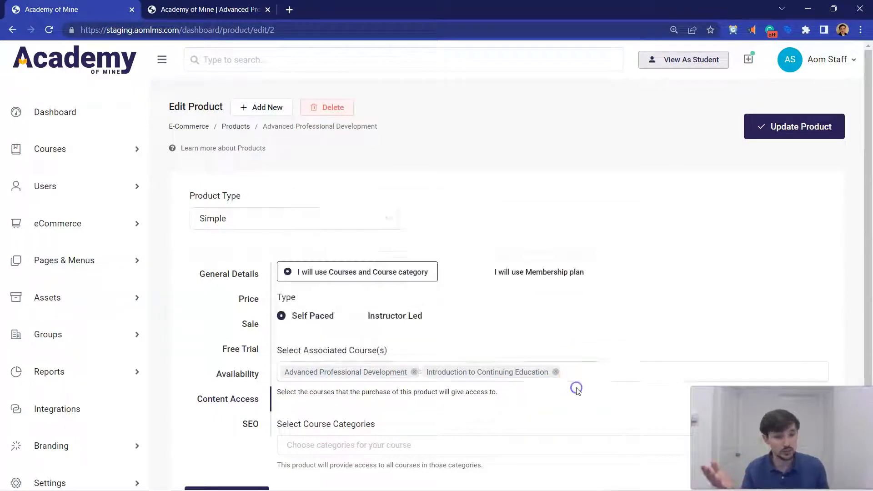
scroll(264, 293, down, 1)
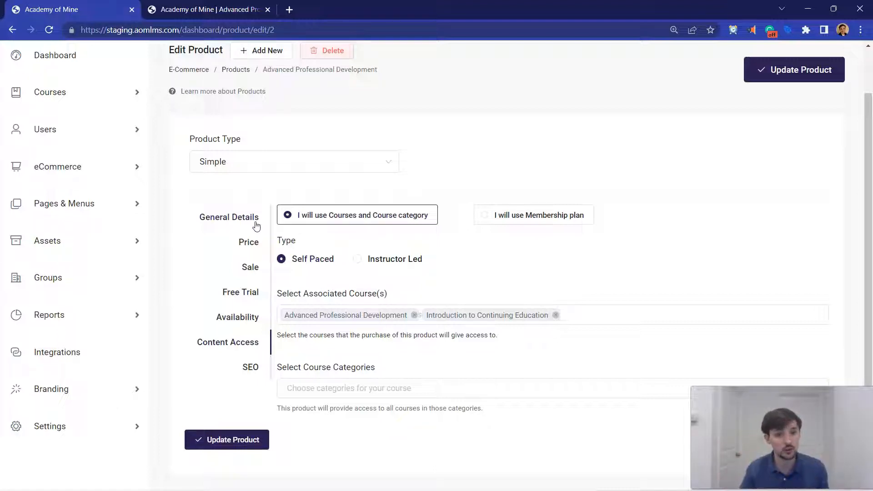
scroll(232, 205, up, 2)
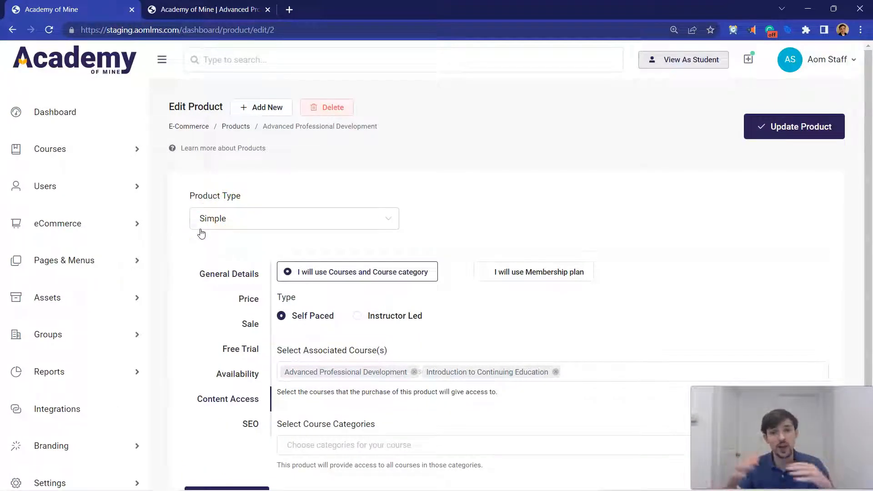
Go back to the public product page and open the Courses page from the site navigation.
click(232, 10)
scroll(544, 136, up, 1)
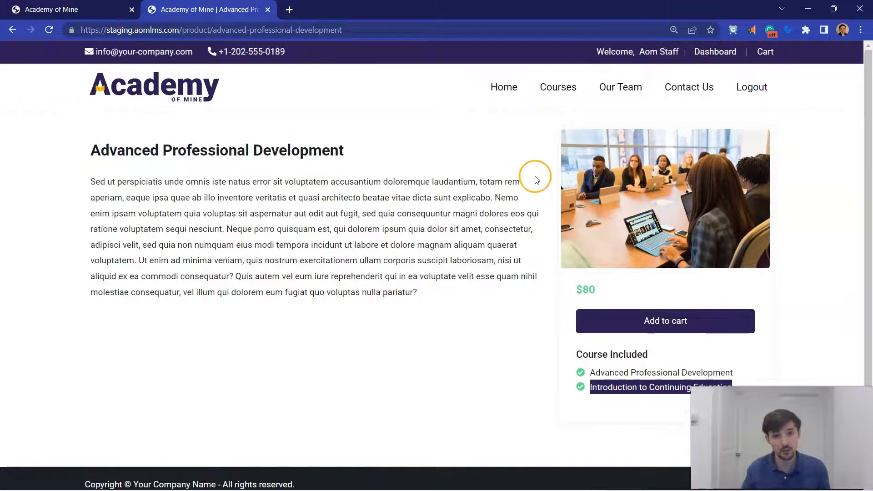
click(556, 86)
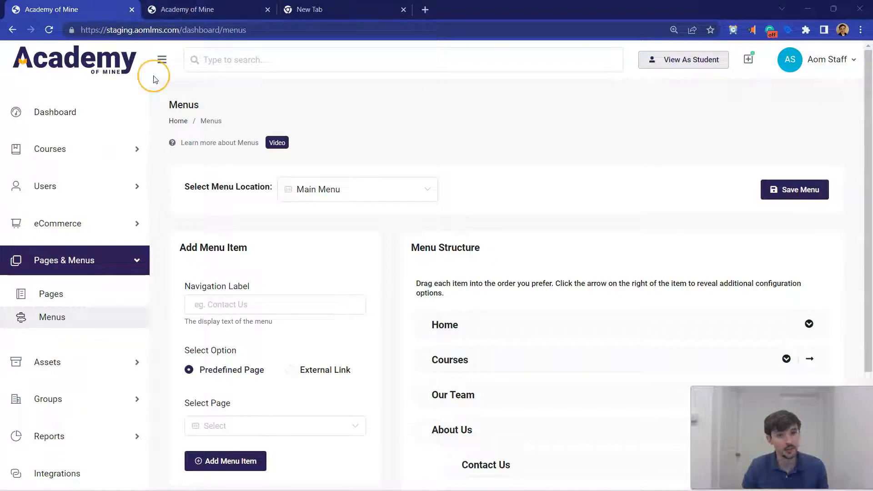
Switch to the public home page and examine its content sections down to the end of the page.
click(162, 8)
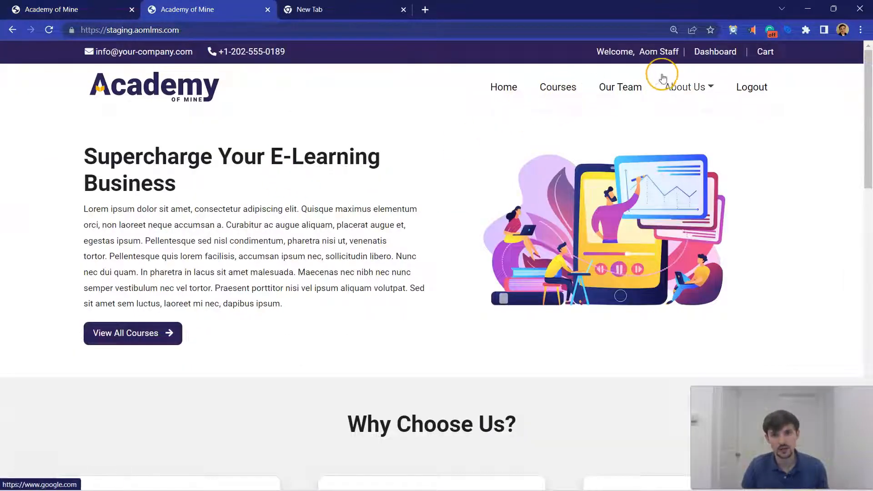
scroll(111, 136, down, 8)
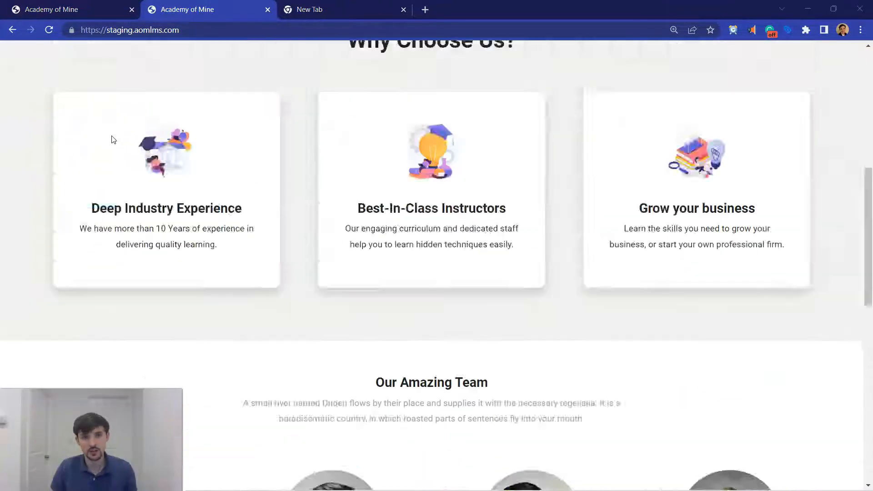
scroll(110, 136, up, 9)
drag(298, 114, 746, 410)
scroll(633, 237, down, 9)
scroll(664, 396, down, 4)
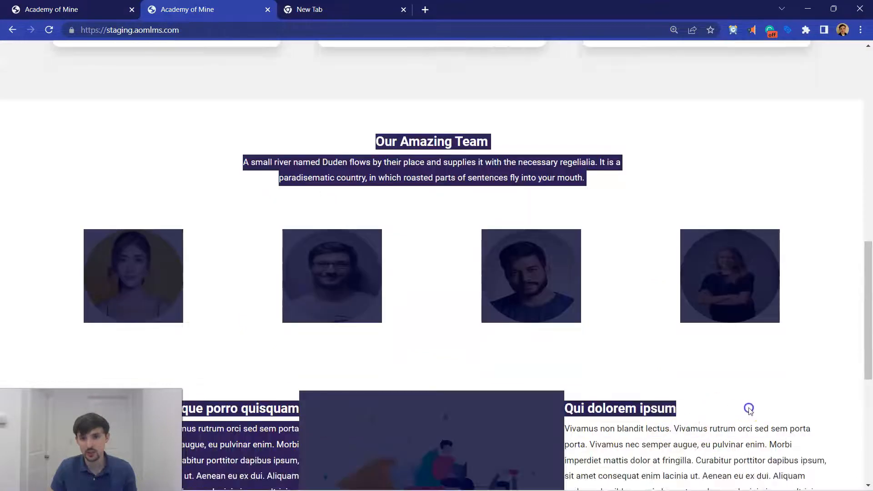
click(752, 414)
scroll(755, 416, down, 7)
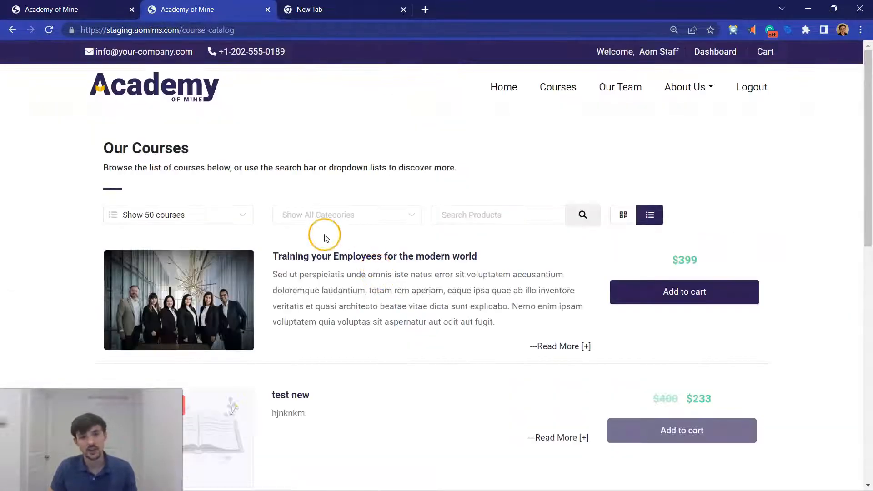
Look through the public course catalog and open the Training your Employees for the modern world product page to review it.
scroll(282, 177, down, 12)
scroll(283, 177, up, 12)
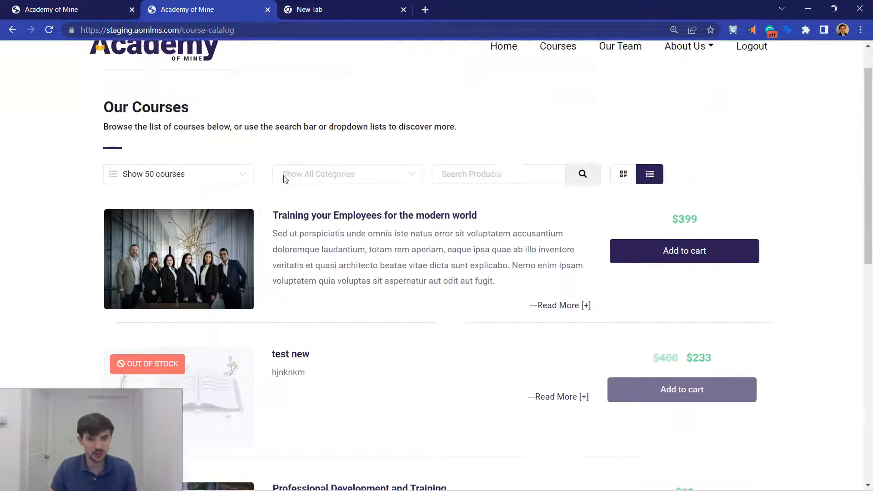
click(578, 345)
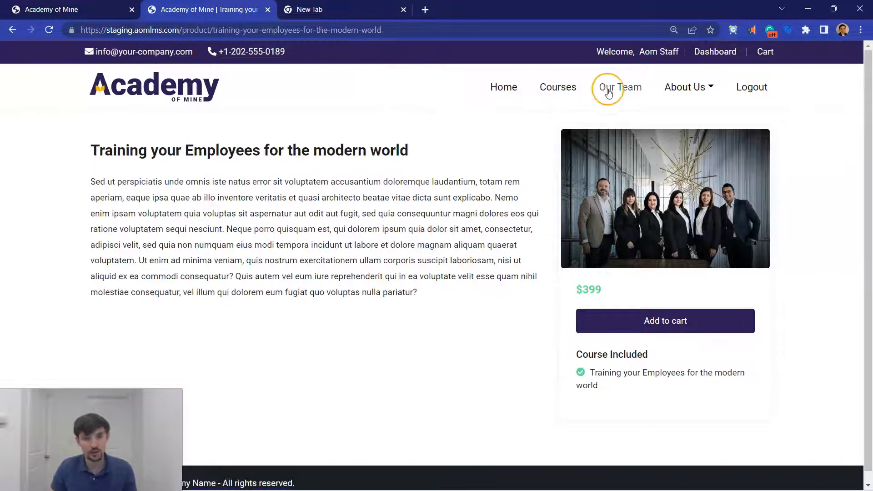
drag(106, 137, 598, 390)
click(598, 390)
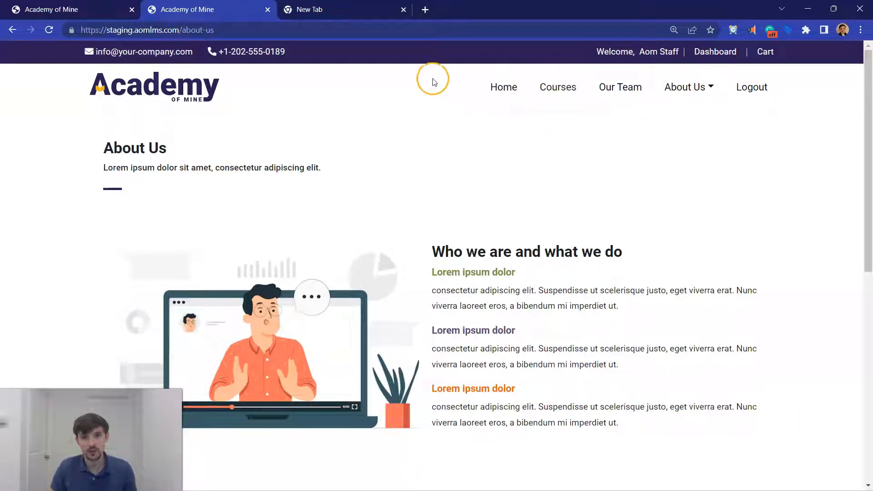
Examine the public site's main navigation, including the About Us submenu, and open the Home page.
drag(437, 86, 808, 104)
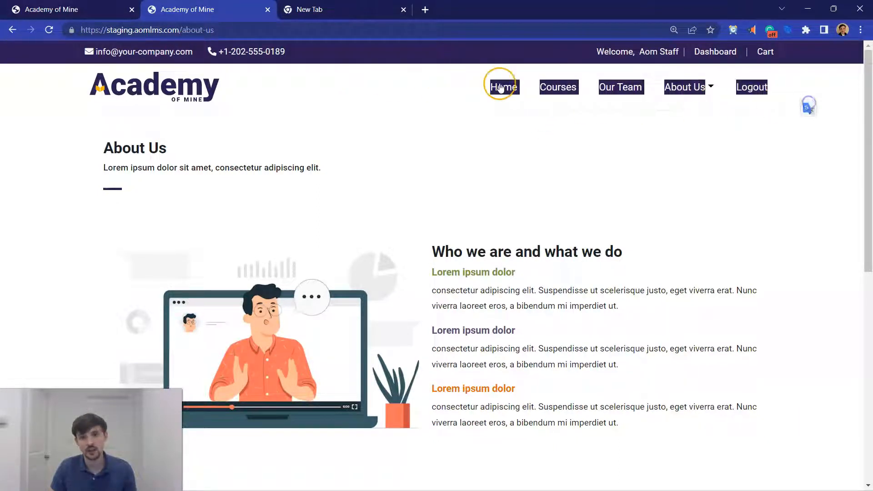
click(477, 85)
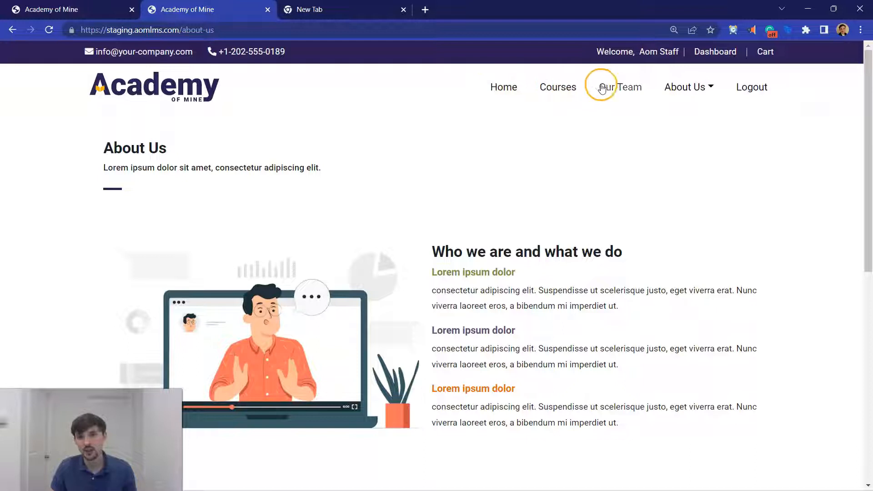
click(707, 86)
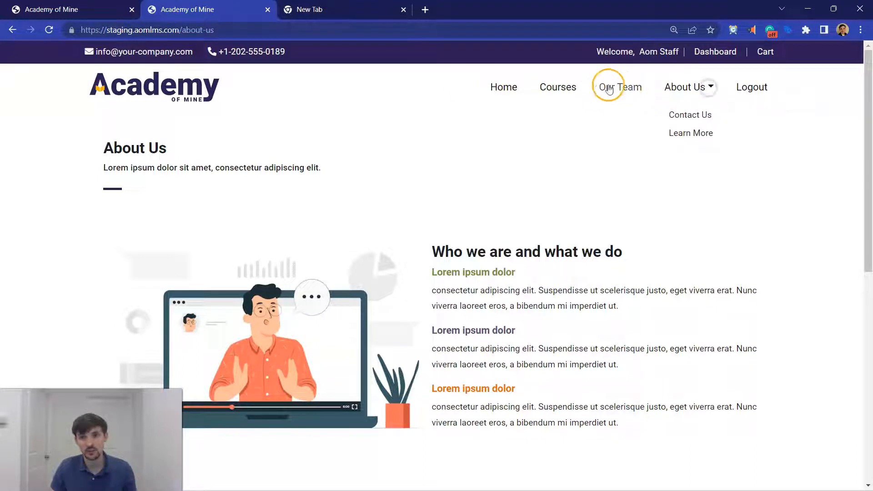
click(457, 78)
click(504, 85)
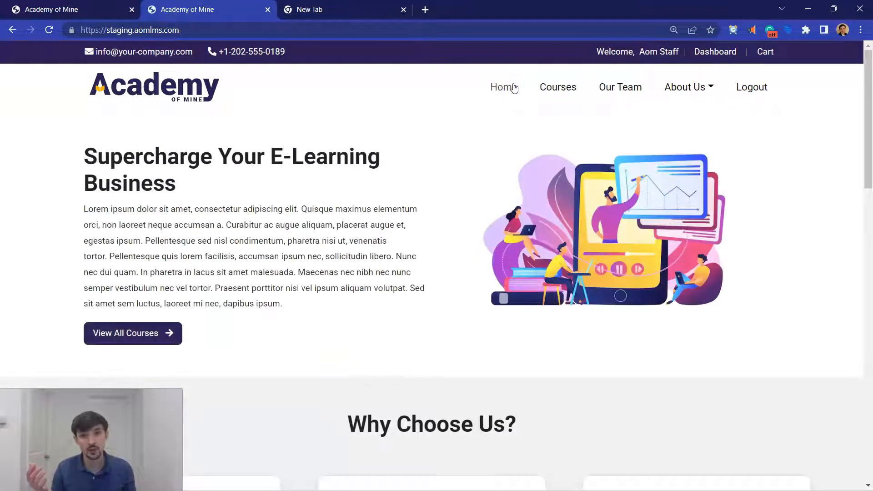
Compare the Main Menu structure in the admin dashboard with the navigation and About Us submenu on the public site.
click(109, 6)
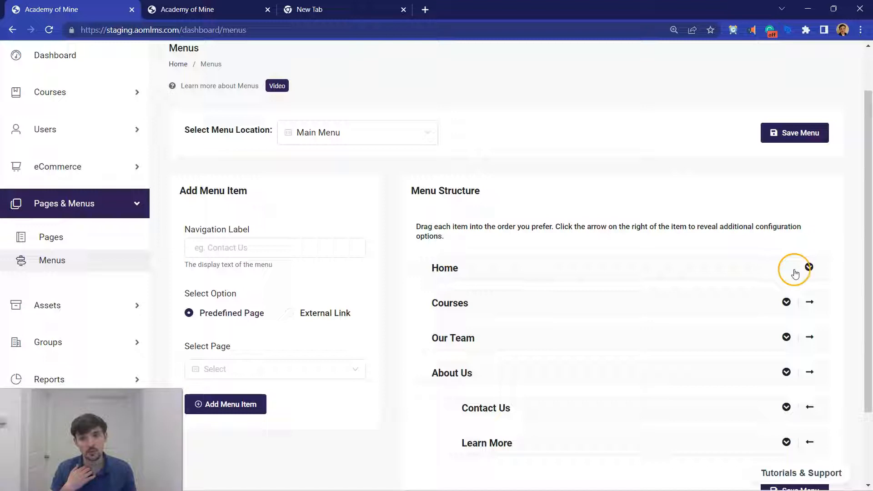
click(99, 206)
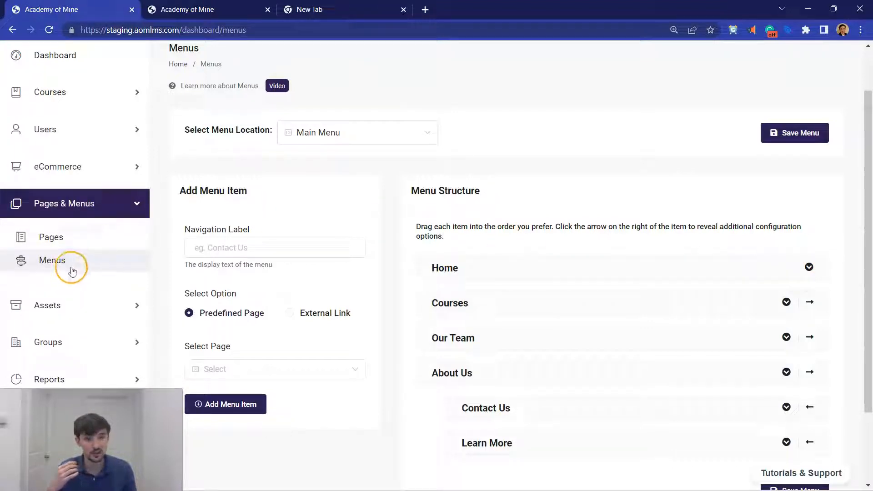
scroll(475, 279, down, 2)
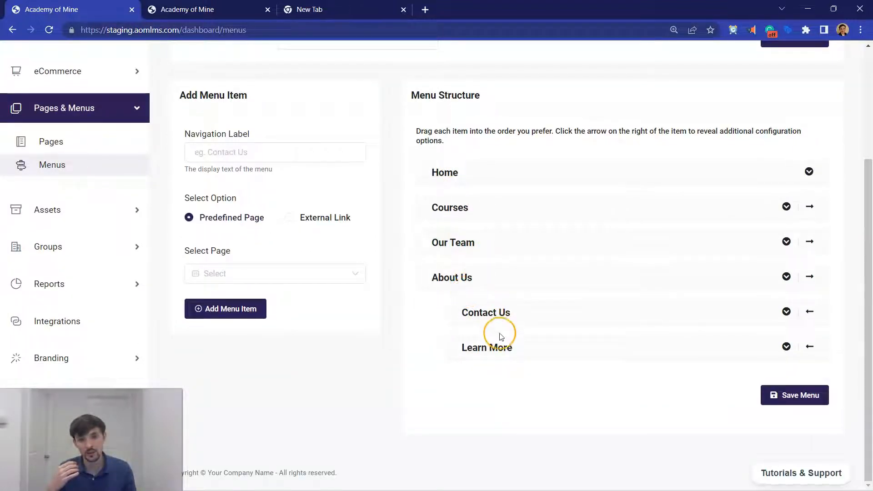
click(205, 10)
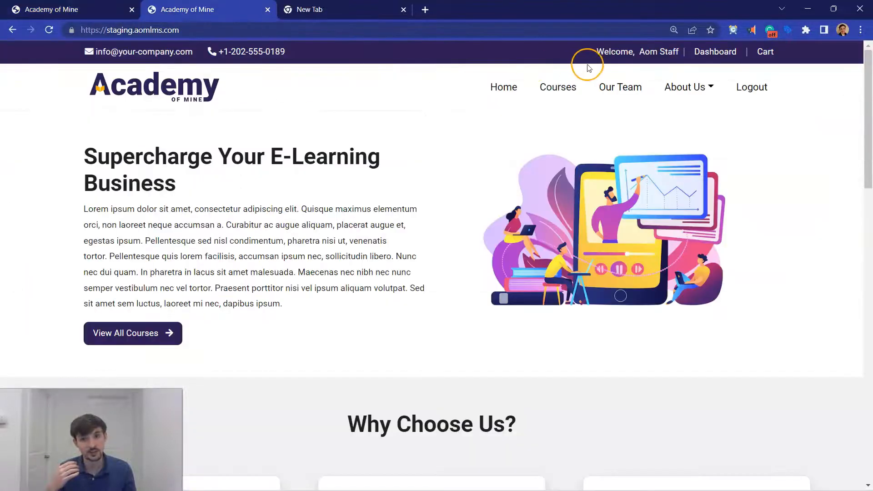
click(696, 87)
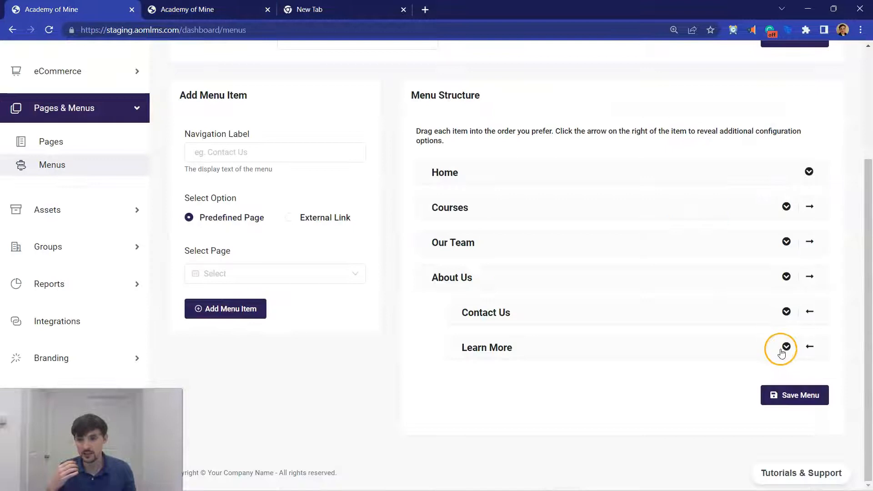
Expand the Learn More menu item and change its navigation label to Learn More Today.
click(782, 350)
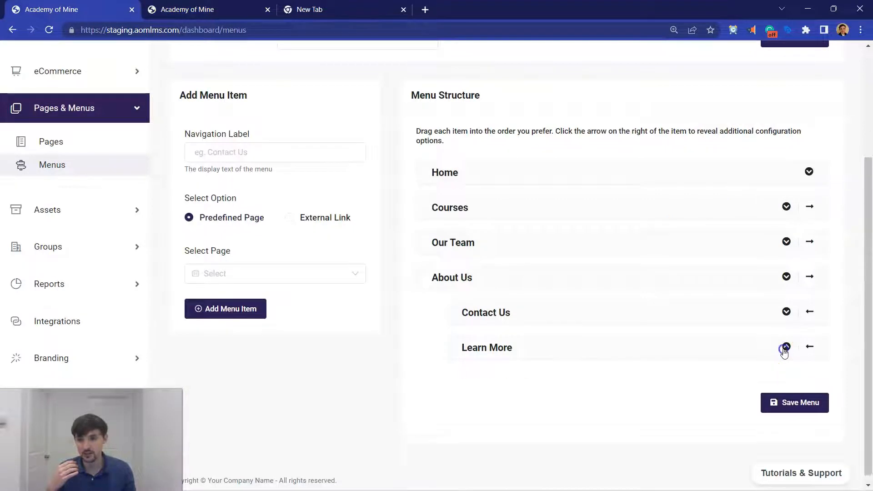
scroll(645, 332, down, 4)
click(531, 233)
scroll(535, 235, down, 1)
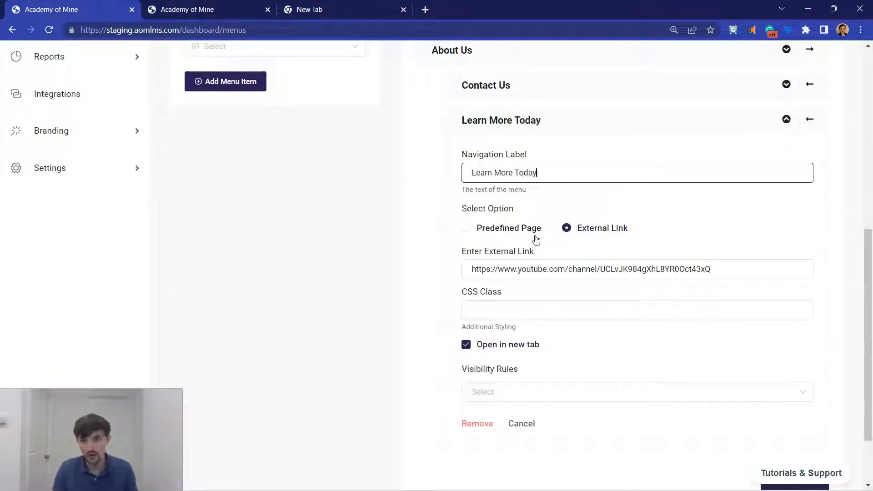
scroll(539, 223, down, 1)
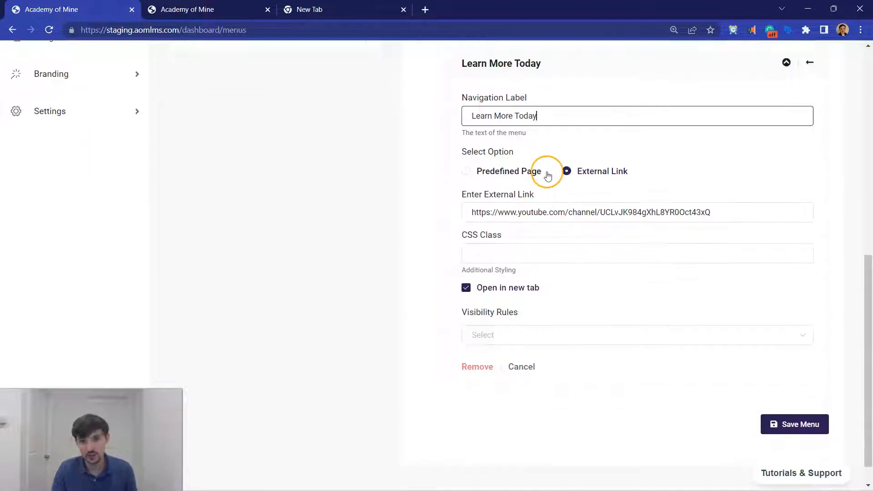
Try the Predefined Page option for the Learn More Today item, review the selectable pages, and switch it back to External Link.
click(515, 175)
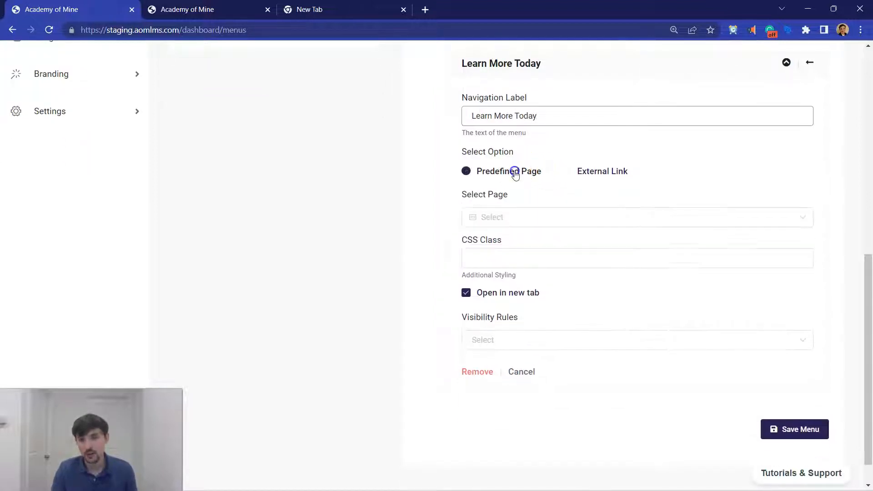
click(527, 217)
scroll(523, 314, down, 2)
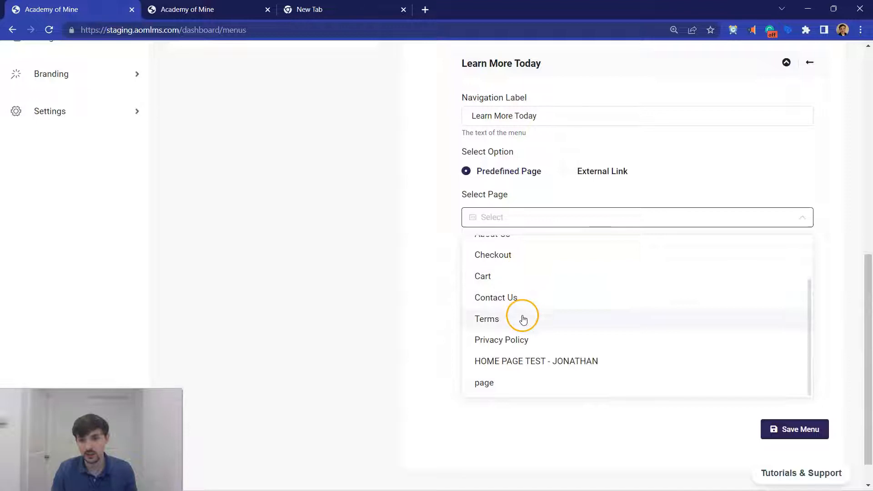
scroll(523, 319, up, 2)
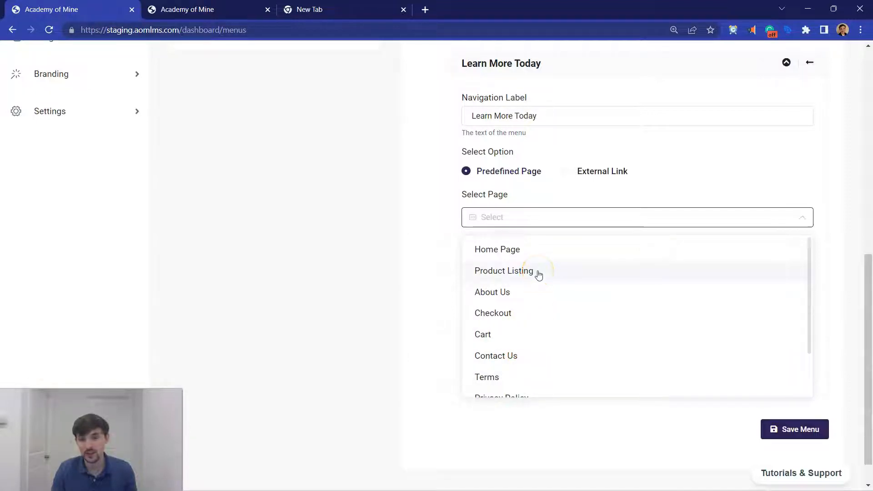
scroll(539, 300, down, 2)
click(576, 175)
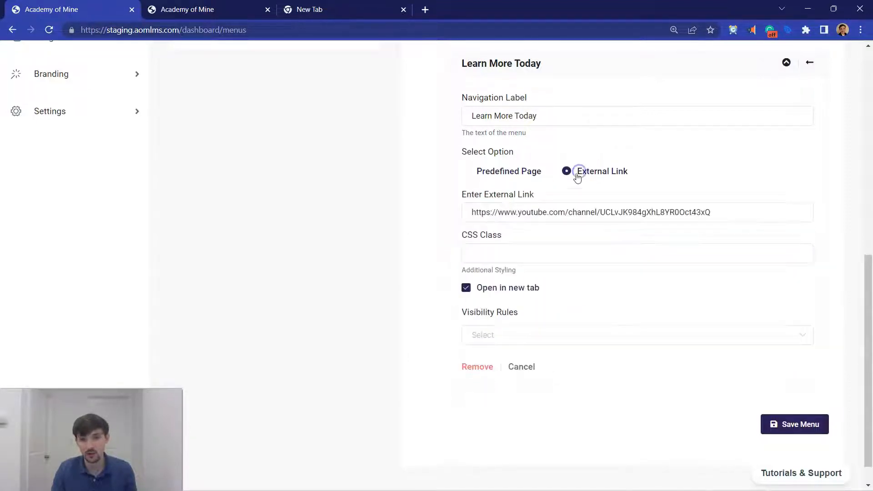
Turn off Open in new tab for the Learn More Today item and turn it back on.
scroll(552, 132, up, 1)
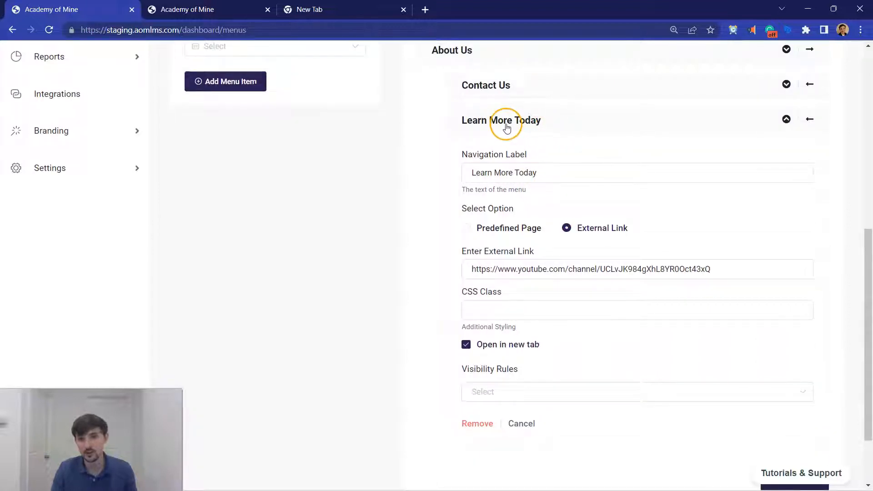
drag(743, 272, 695, 271)
click(486, 347)
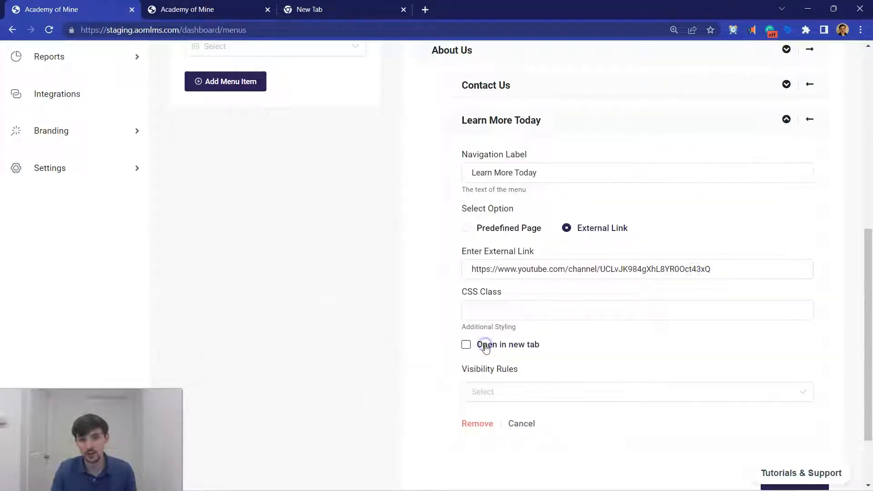
click(486, 346)
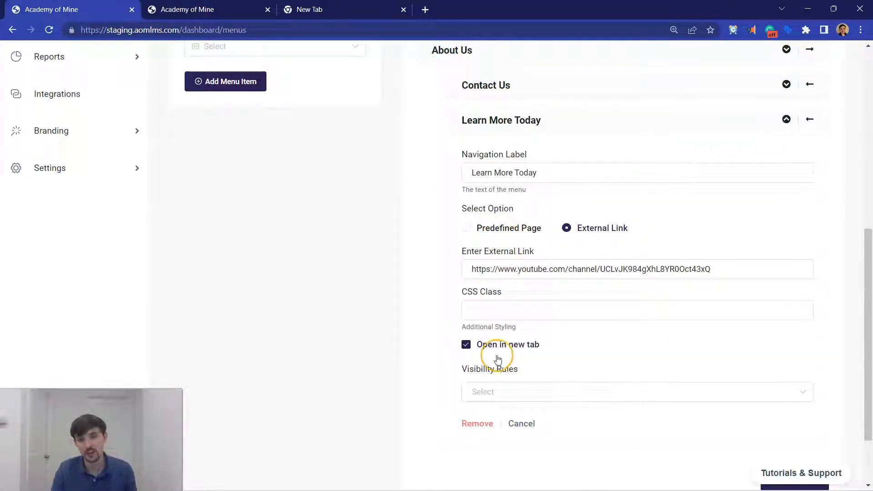
scroll(681, 353, down, 1)
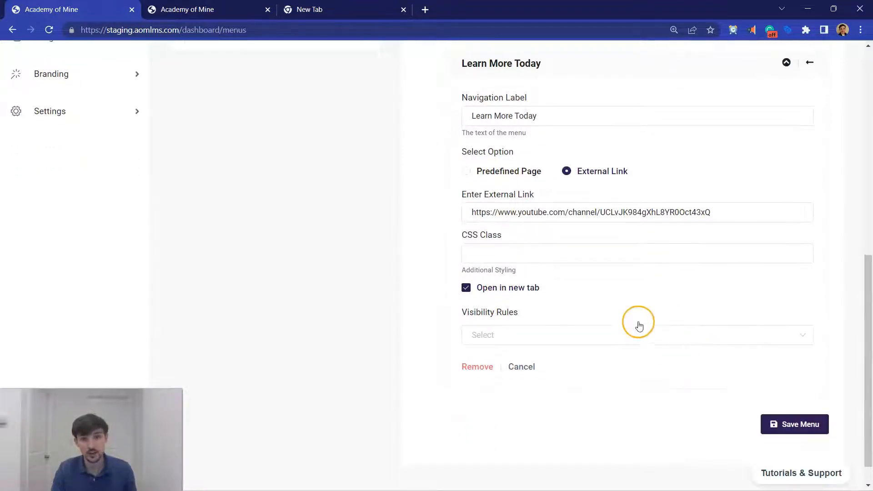
Open the Courses page on the public site, return to the menu editor, and save the Main Menu.
key(ctrl+Tab)
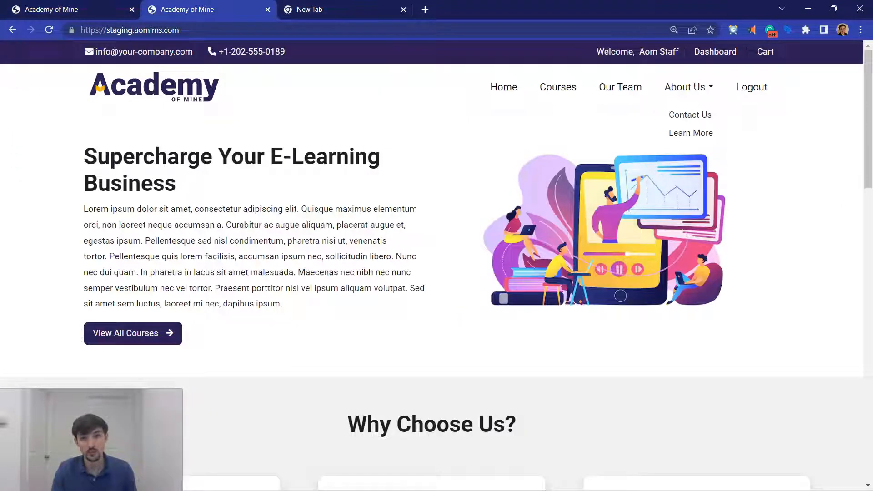
click(558, 89)
click(278, 6)
click(254, 9)
key(ctrl+shift+Tab)
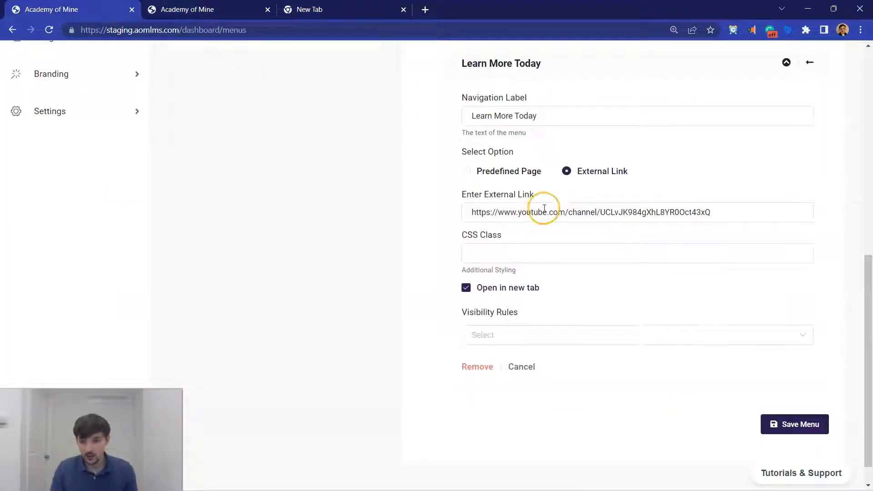
click(783, 416)
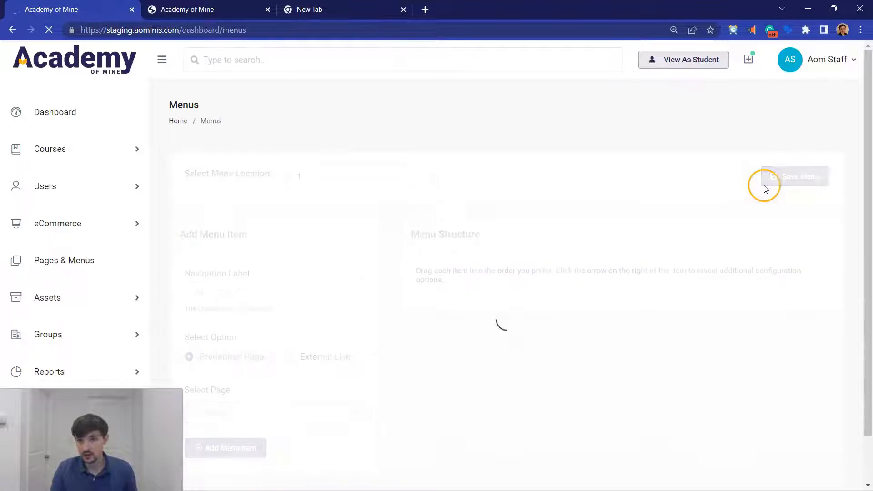
Reload the public site's Courses page and open the Learn More Today link from the About Us submenu.
key(ctrl+Tab)
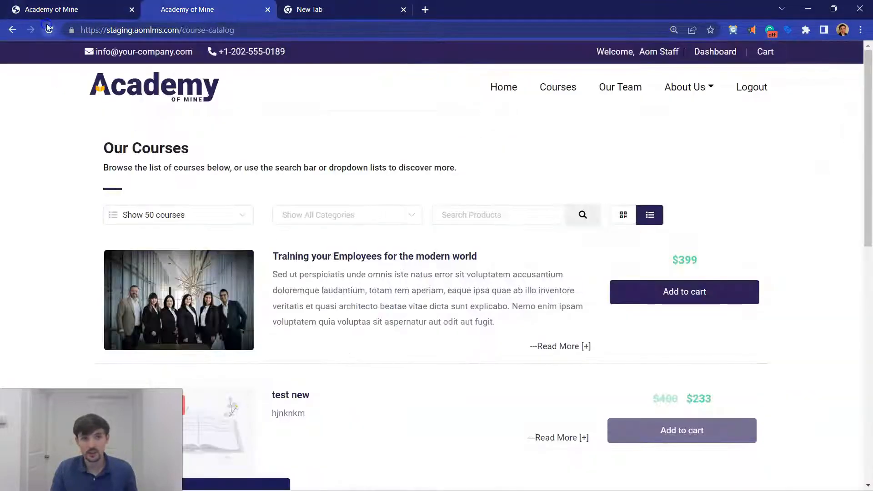
click(50, 30)
click(701, 88)
click(697, 136)
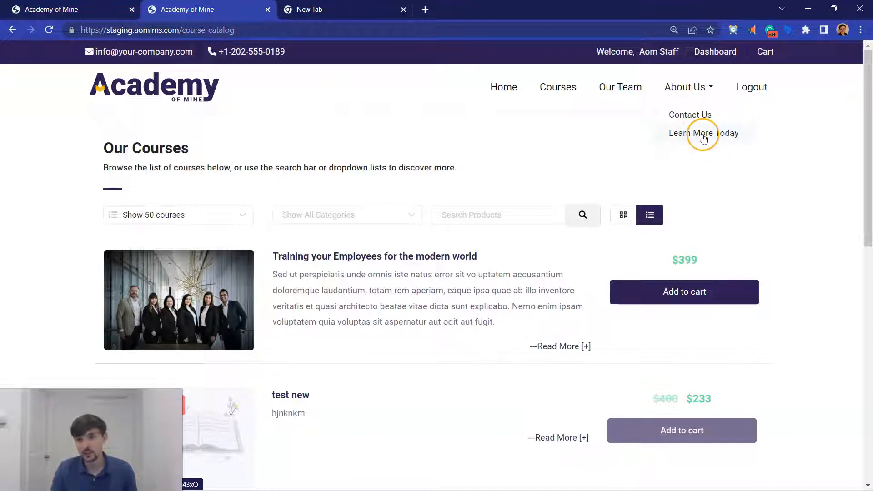
click(703, 137)
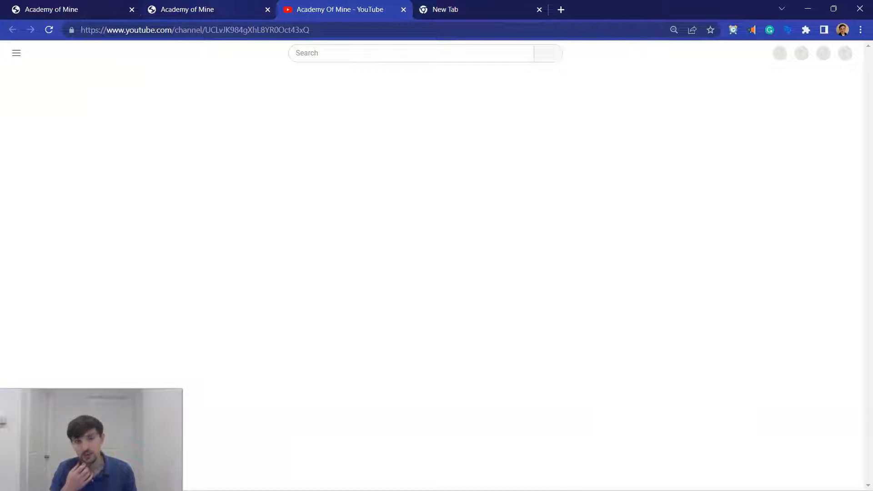
Move Learn More Today to the top level of the Main Menu structure and place it above Contact Us.
click(69, 9)
click(808, 360)
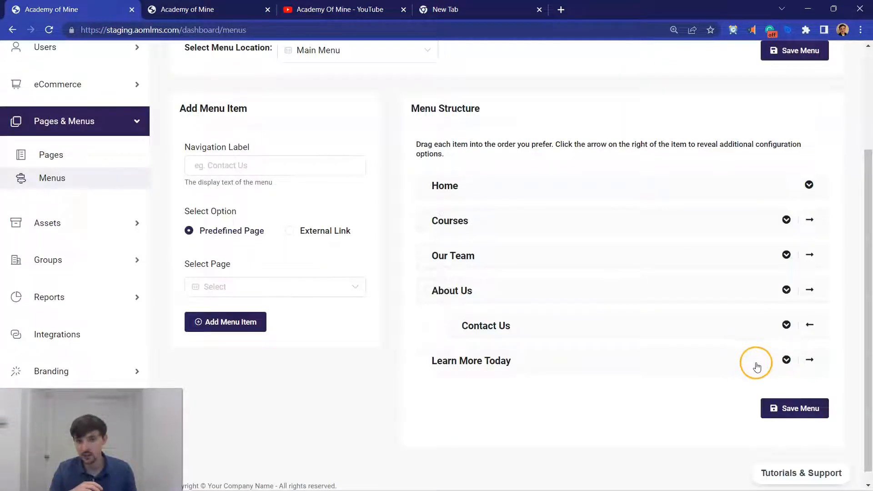
drag(754, 361, 748, 324)
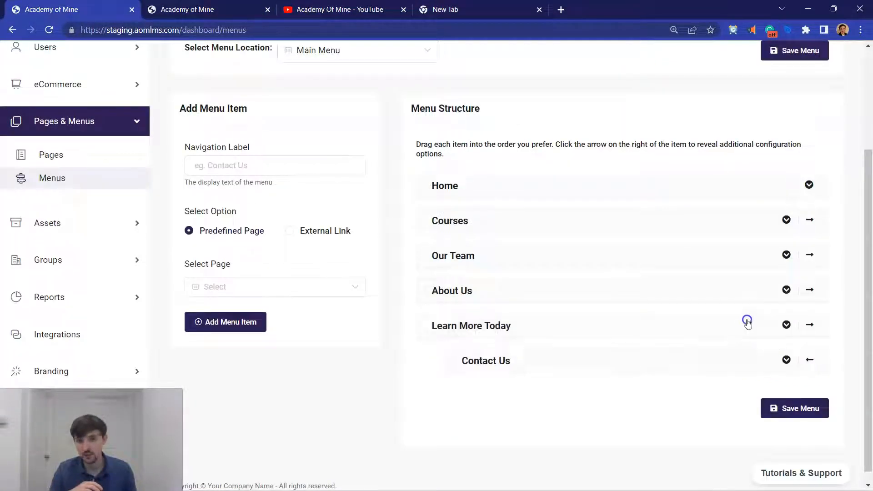
mouse_move(670, 325)
mouse_down()
mouse_move(674, 252)
mouse_move(659, 331)
mouse_up()
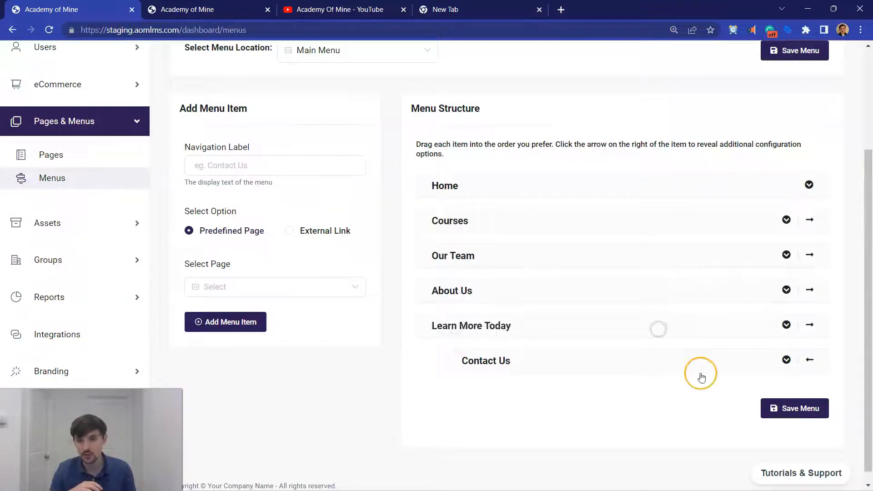
Expand the About Us item and remove it from the Main Menu structure.
scroll(702, 374, down, 1)
click(783, 279)
scroll(747, 308, down, 6)
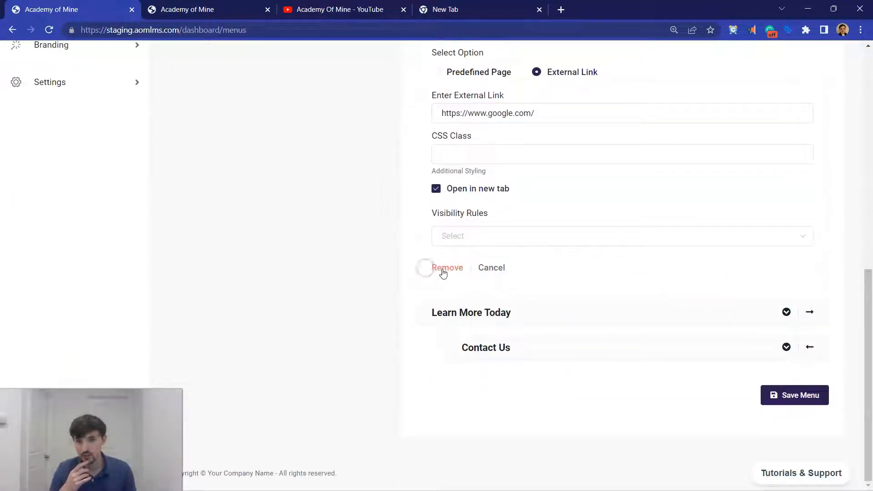
click(443, 272)
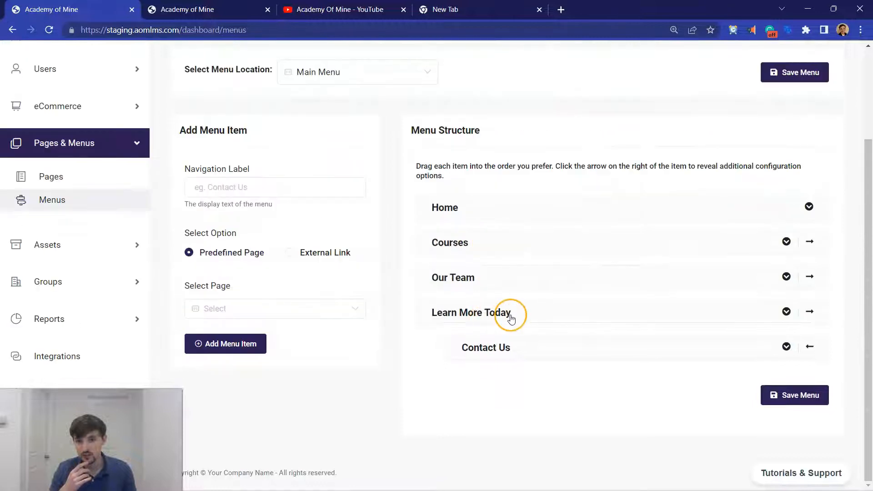
Change the navigation label of the Learn More Today item to Learn More and collapse its settings.
click(786, 313)
scroll(583, 299, down, 7)
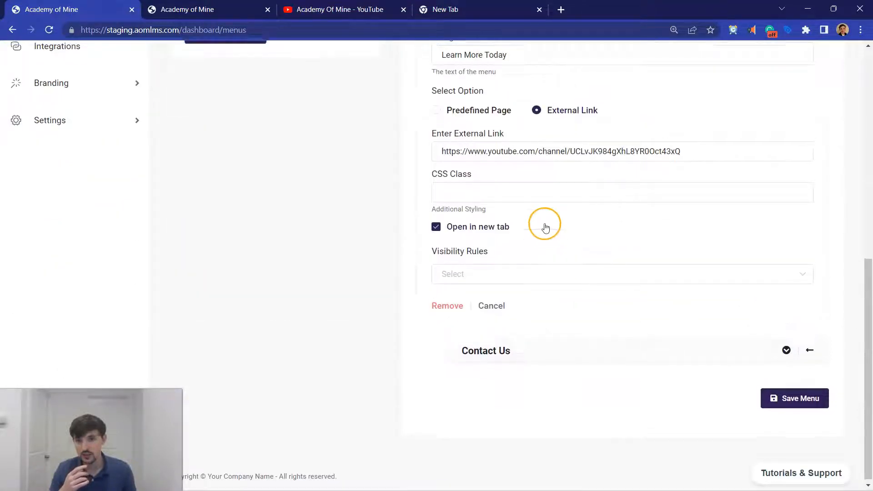
scroll(544, 224, up, 3)
click(513, 174)
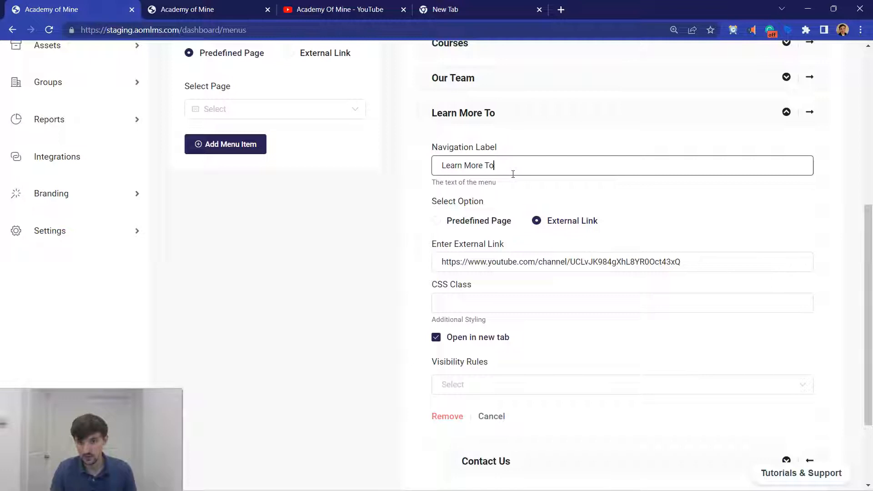
click(792, 119)
Move Contact Us above Learn More as a top-level item and nest Learn More beneath it.
drag(664, 350, 633, 306)
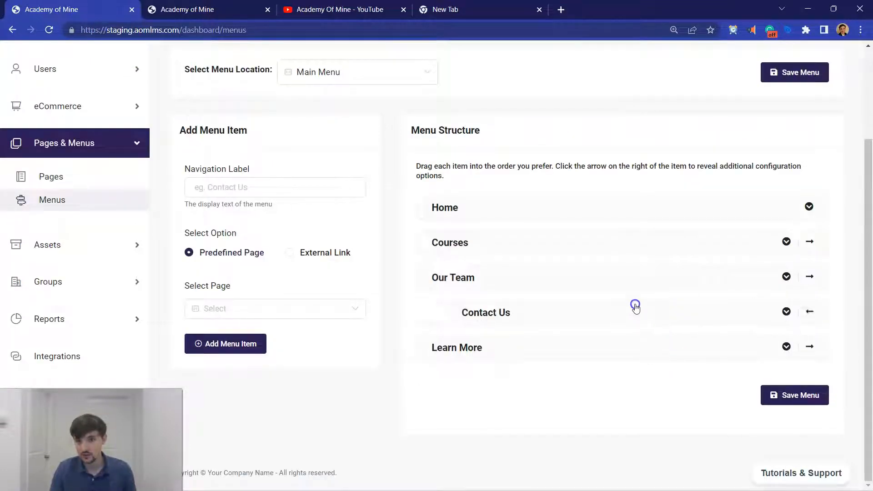
click(807, 313)
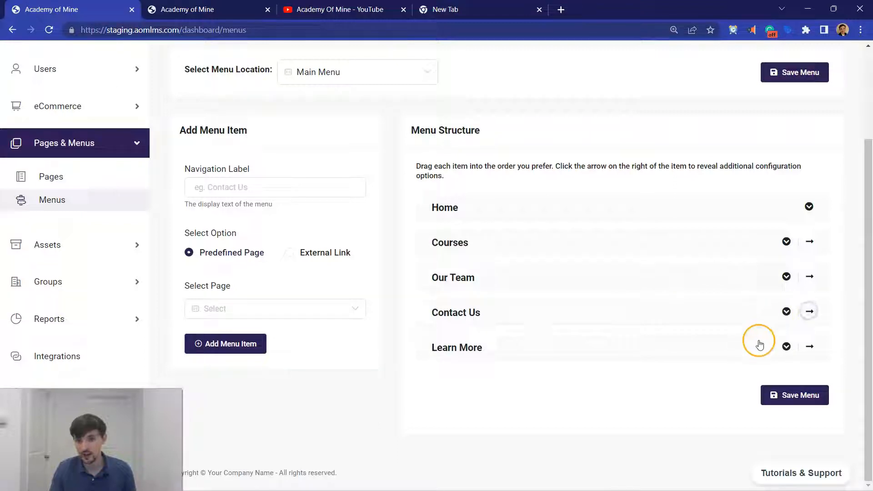
click(808, 349)
Change the nested Learn More item's navigation label to Watch Videos About The LMS and save the menu.
scroll(636, 273, down, 5)
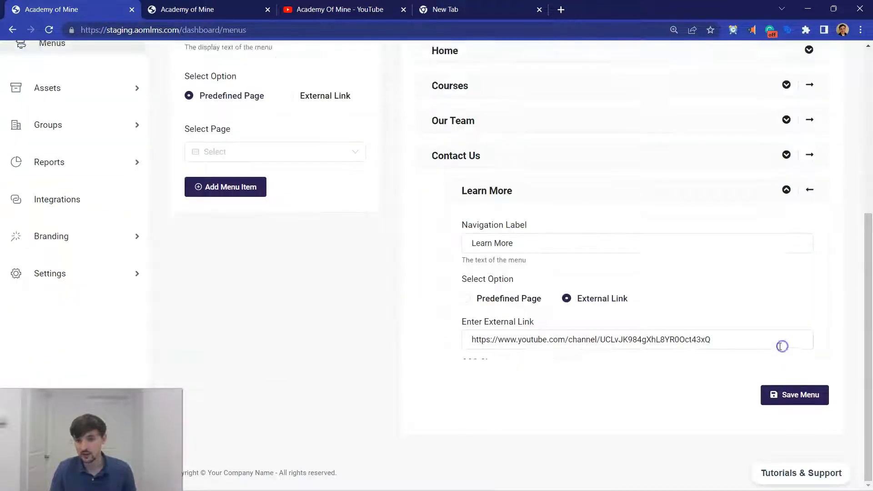
triple_click(520, 201)
text(Watch Videos About The LMS)
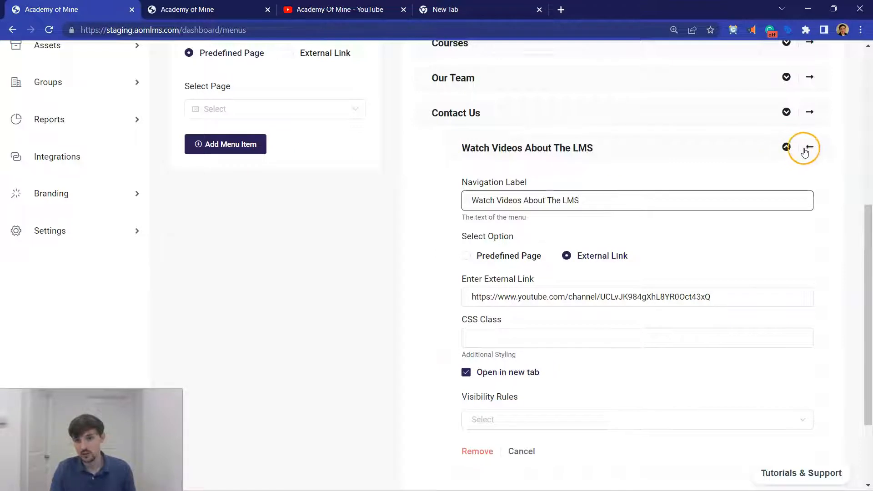
scroll(637, 295, down, 3)
click(797, 396)
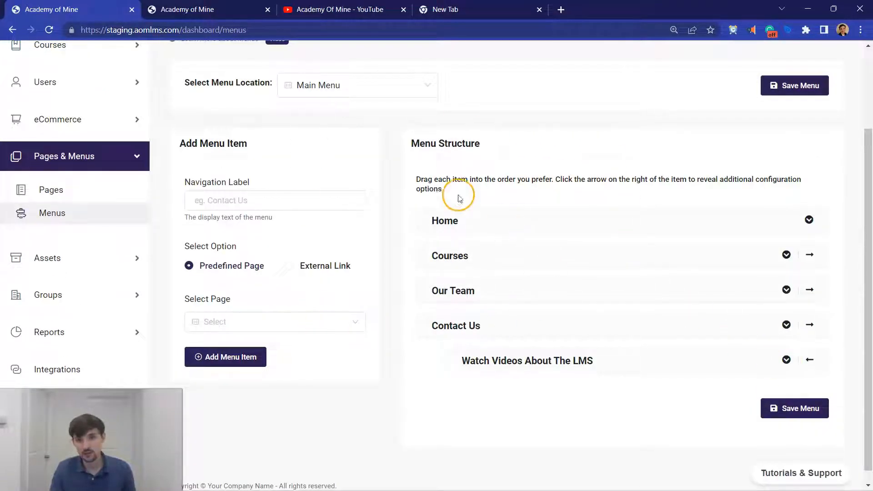
Add a menu item labelled Privacy Policy that links to the predefined Privacy Policy page.
scroll(273, 195, up, 2)
click(256, 254)
scroll(256, 255, down, 2)
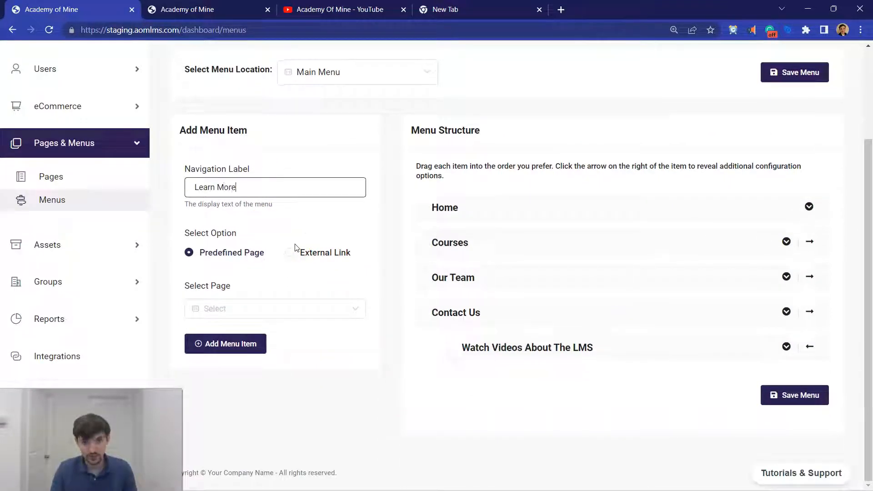
click(248, 308)
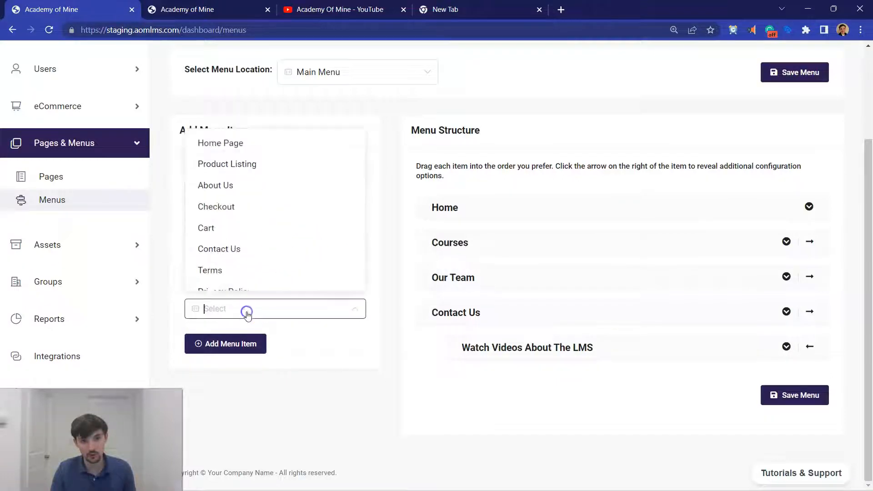
scroll(249, 265, down, 2)
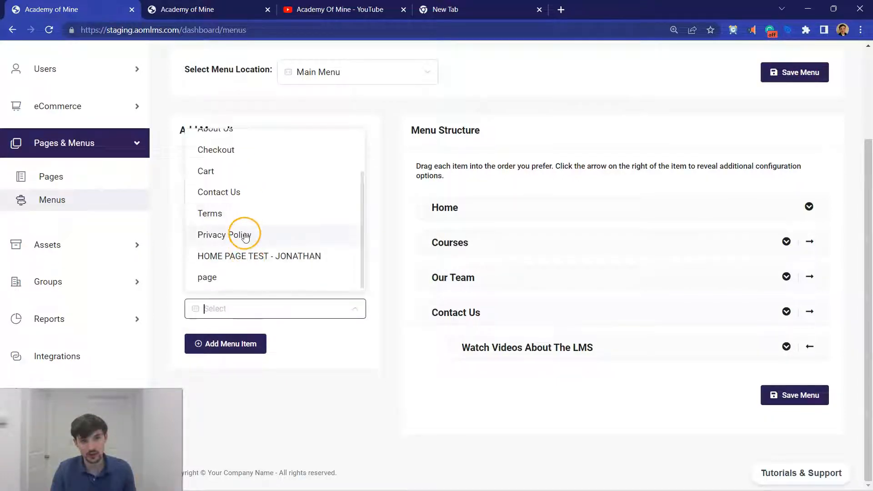
click(245, 236)
drag(278, 184, 169, 187)
text(Privacy Pol)
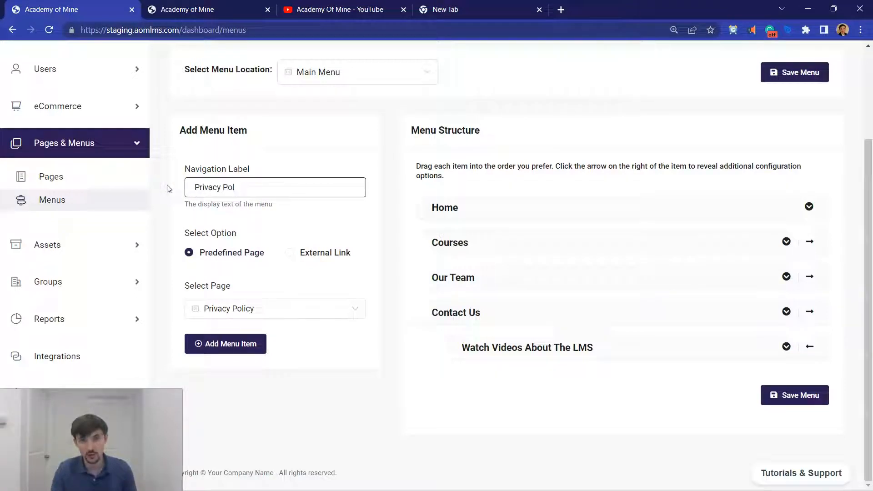
click(202, 348)
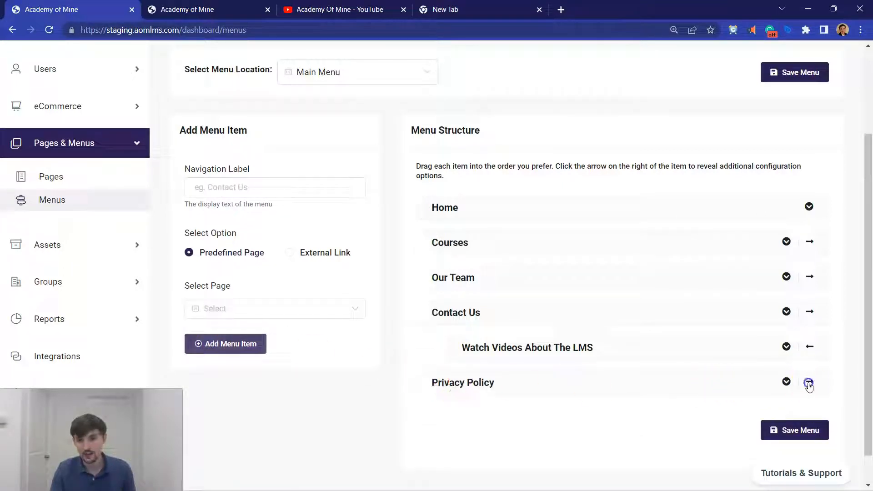
Nest the Privacy Policy item under Contact Us, set it to open in a new tab, and save the menu.
click(809, 384)
click(786, 382)
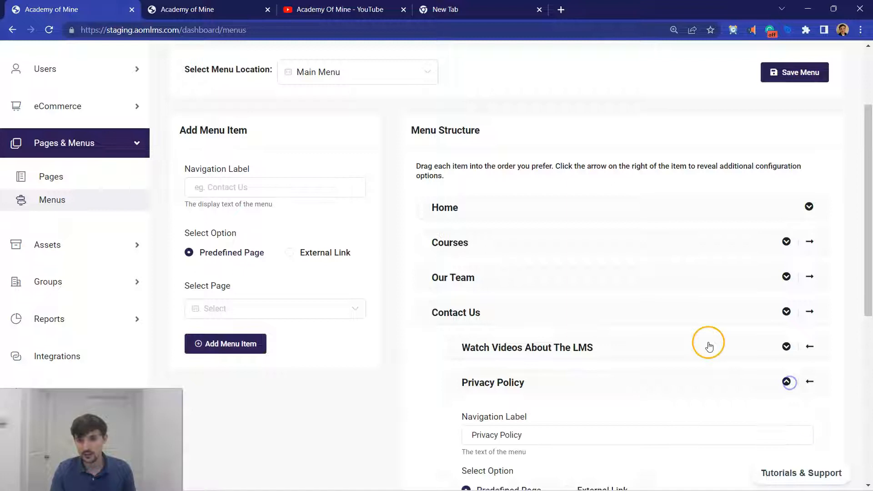
scroll(707, 344, down, 5)
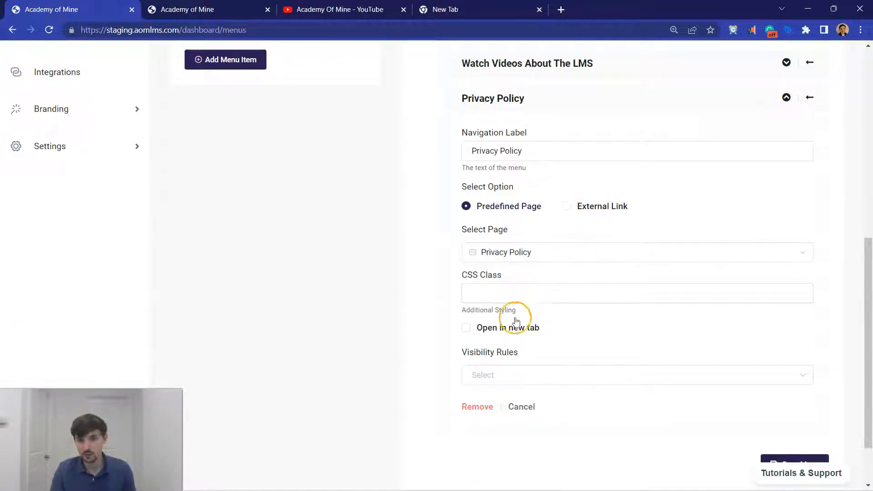
scroll(577, 332, down, 2)
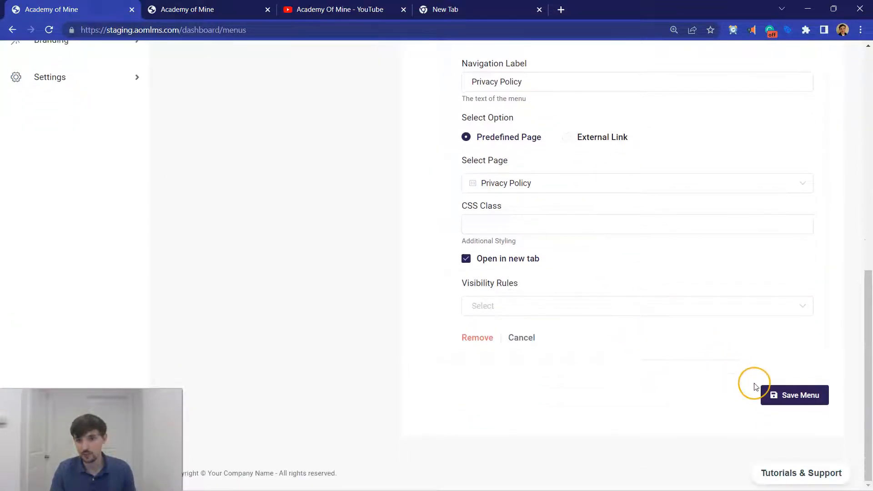
click(782, 396)
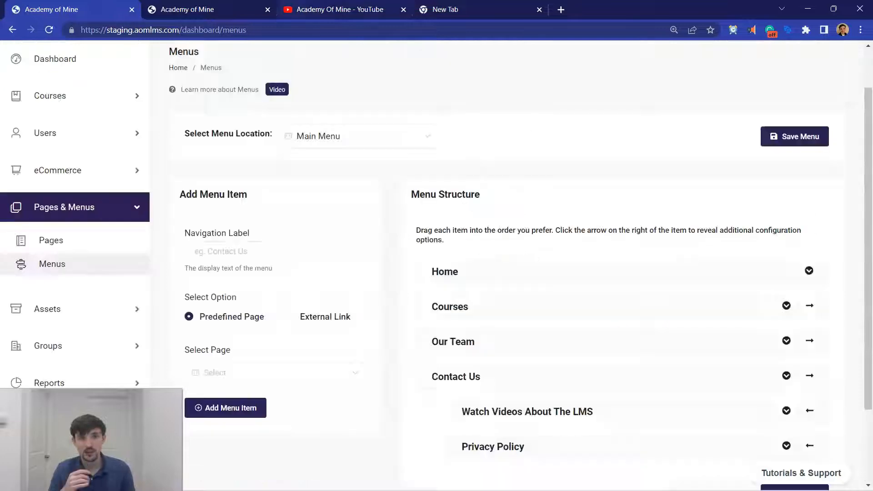
Reload the public site, open Watch Videos About The LMS from the Contact Us submenu, and close the YouTube tab.
click(217, 9)
click(49, 30)
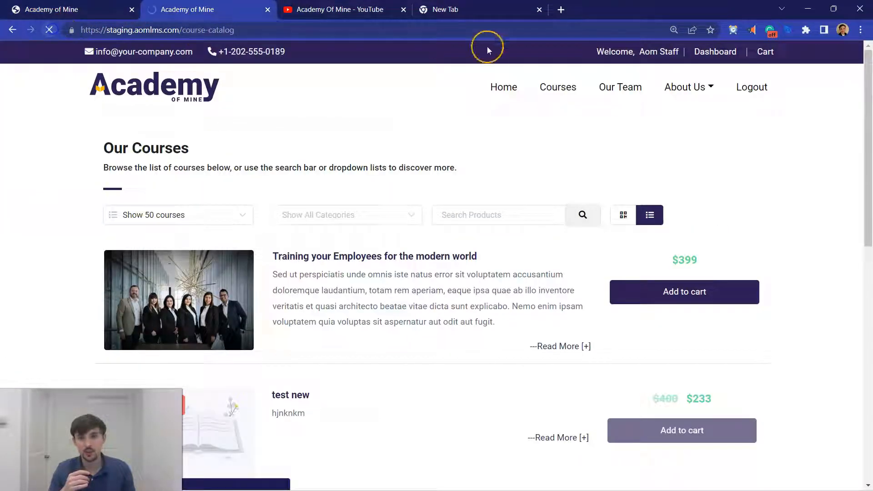
click(691, 96)
click(697, 115)
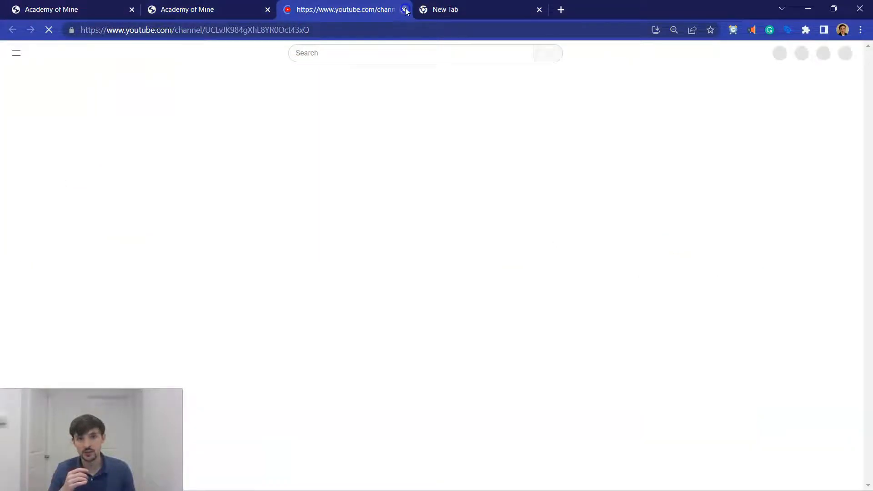
click(403, 10)
Open the Privacy Policy page from the public site's Contact Us submenu and look it over.
click(684, 101)
click(691, 133)
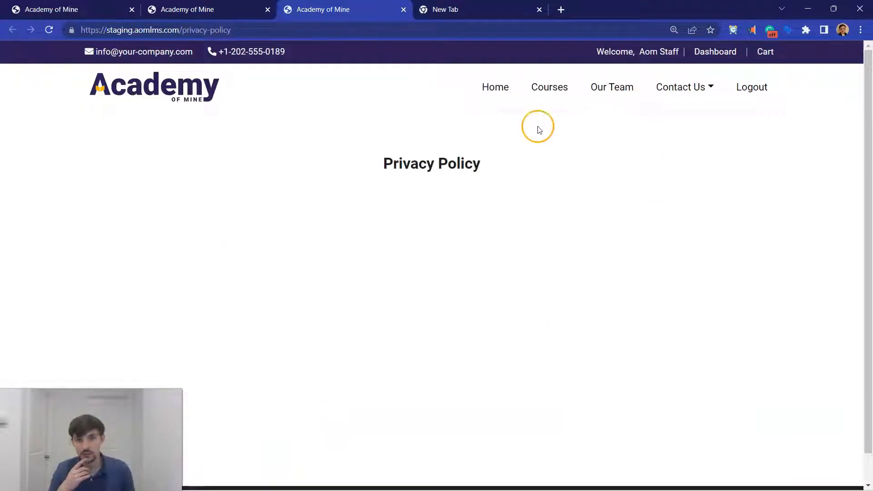
scroll(394, 201, down, 1)
scroll(396, 205, up, 1)
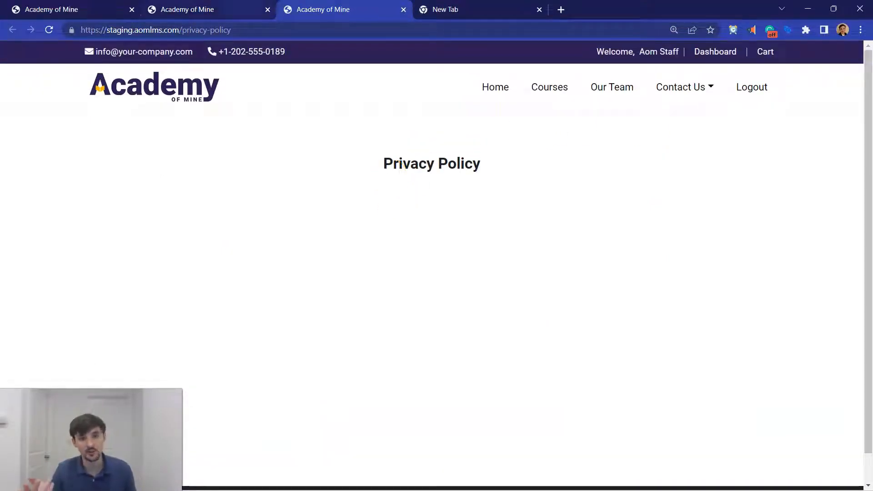
Return to the menu editor, link the Home menu item to the predefined HOME PAGE TEST page, and save the menu.
key(ctrl+shift+Tab)
key(ctrl+shift+Tab)
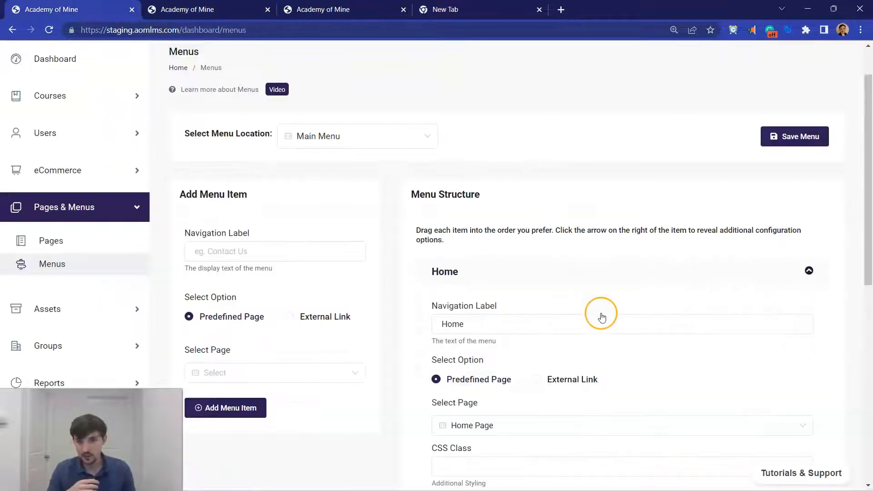
scroll(565, 308, down, 3)
click(520, 258)
scroll(525, 364, down, 2)
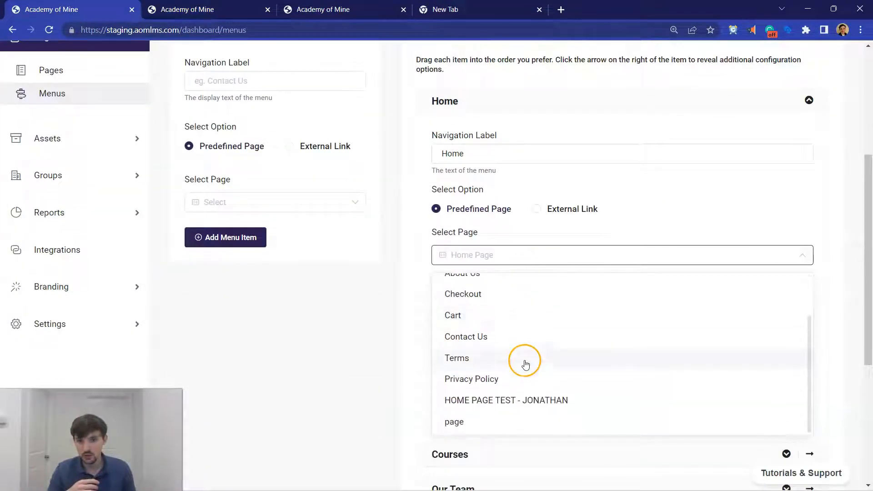
click(528, 401)
scroll(653, 289, down, 4)
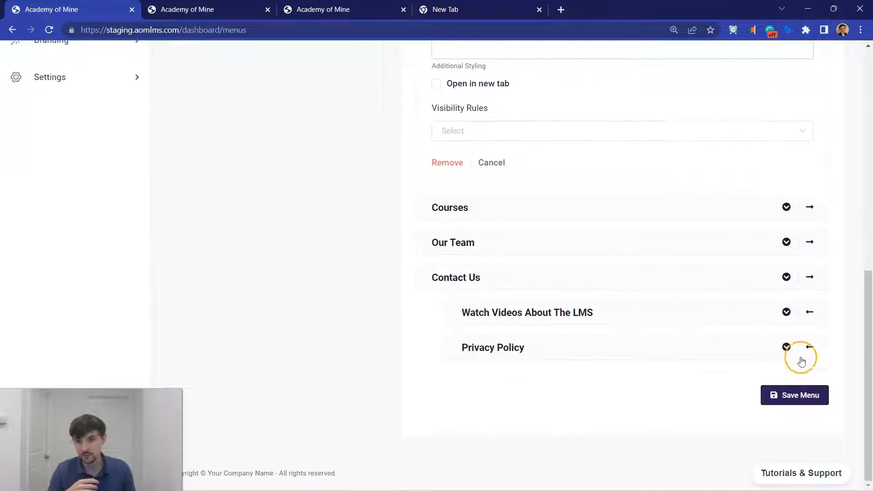
click(805, 385)
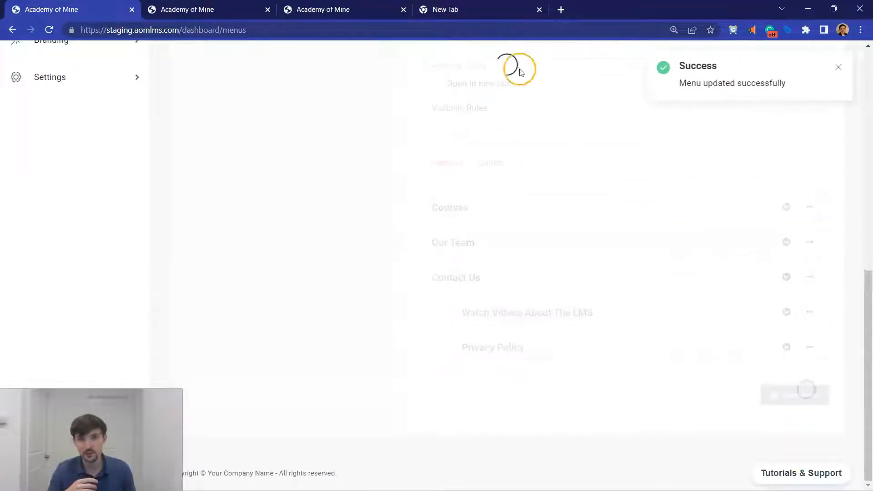
Reload the public site through its Home menu item, open Home again, and look over the newly linked page.
click(204, 9)
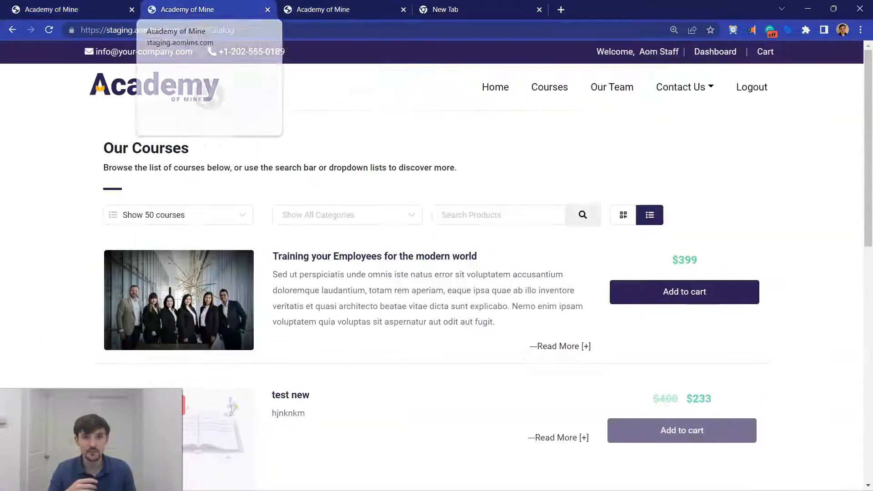
click(495, 95)
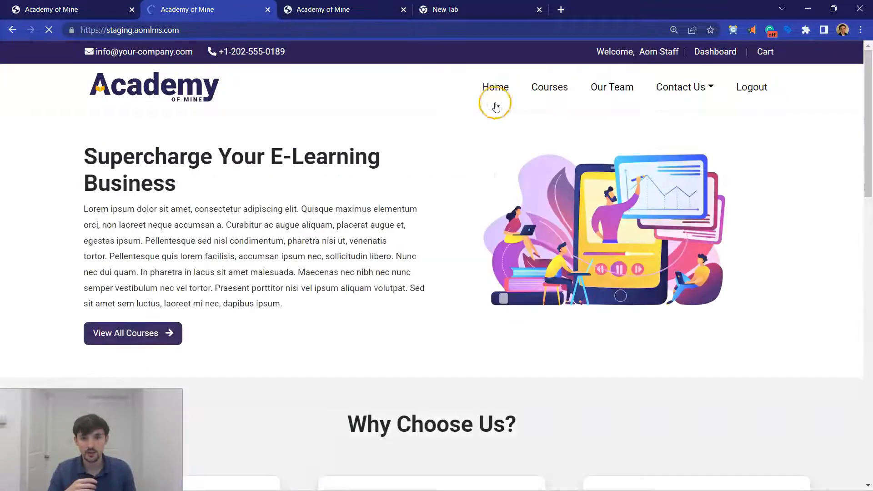
click(492, 93)
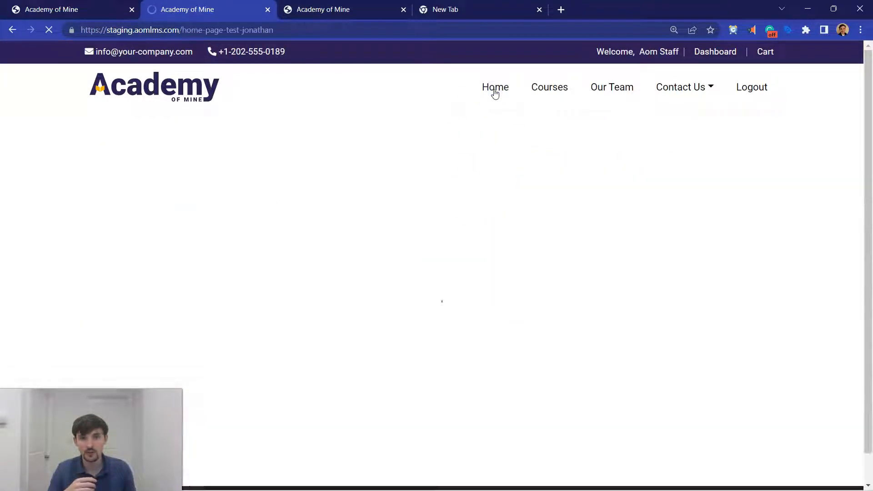
scroll(427, 187, down, 15)
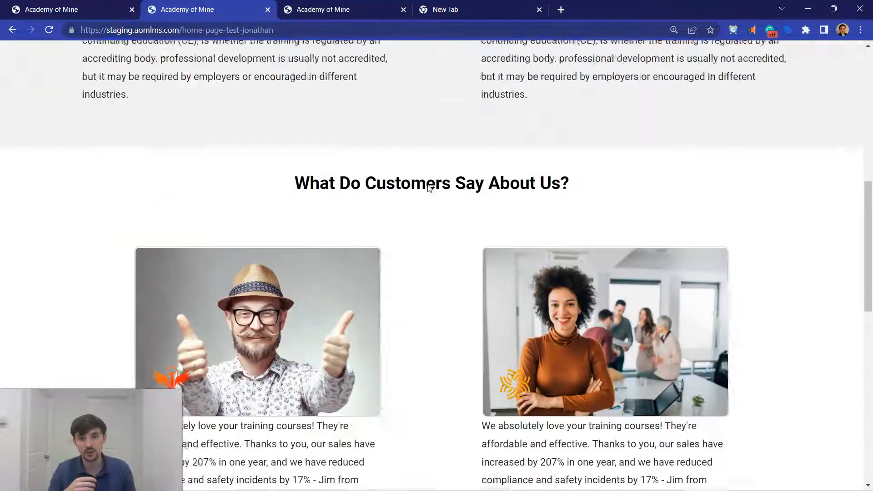
scroll(429, 189, up, 15)
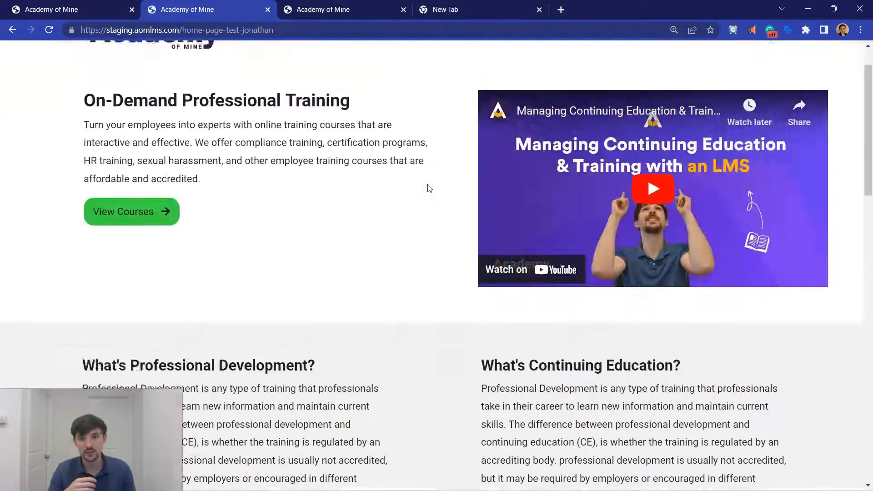
Open the default home page through the site logo, look it over, and return to the page linked under Home.
click(56, 69)
click(100, 87)
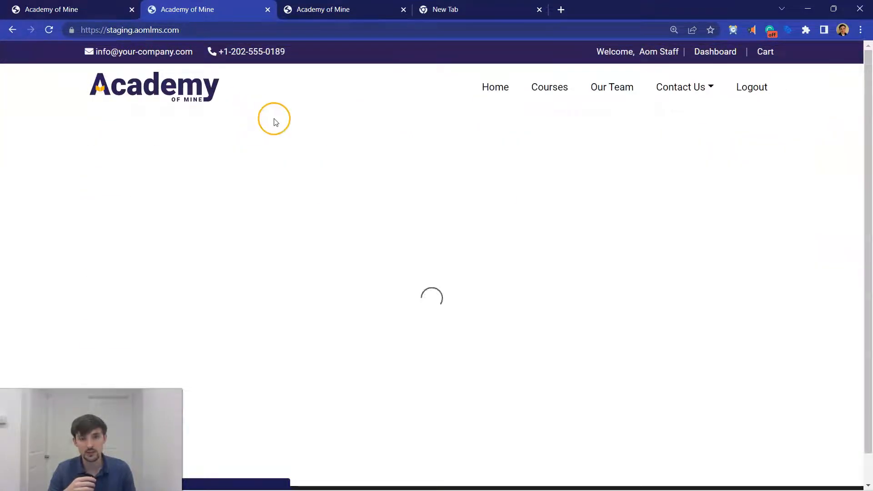
scroll(347, 193, down, 3)
scroll(348, 197, down, 10)
scroll(348, 197, up, 13)
click(488, 93)
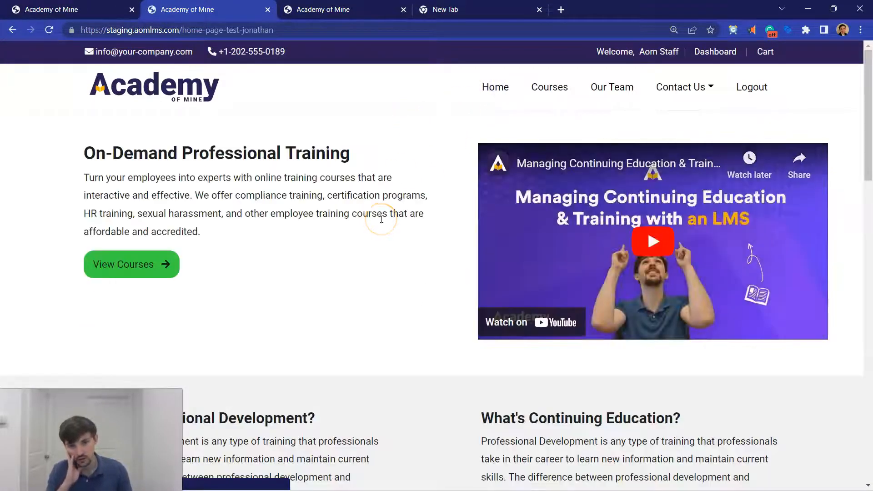
Examine the custom home page's sections, from the intro video and customer testimonials to the training types and the all-courses call to action.
scroll(381, 219, down, 3)
scroll(381, 220, up, 3)
scroll(566, 211, down, 7)
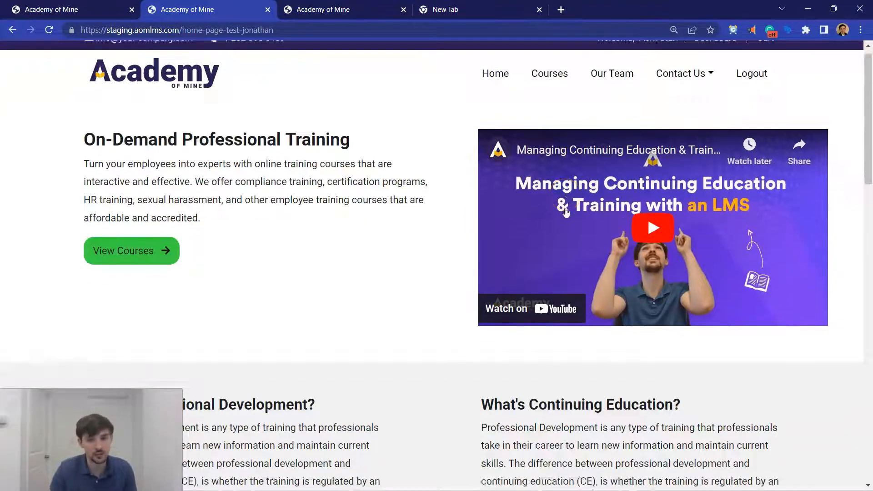
scroll(395, 138, up, 4)
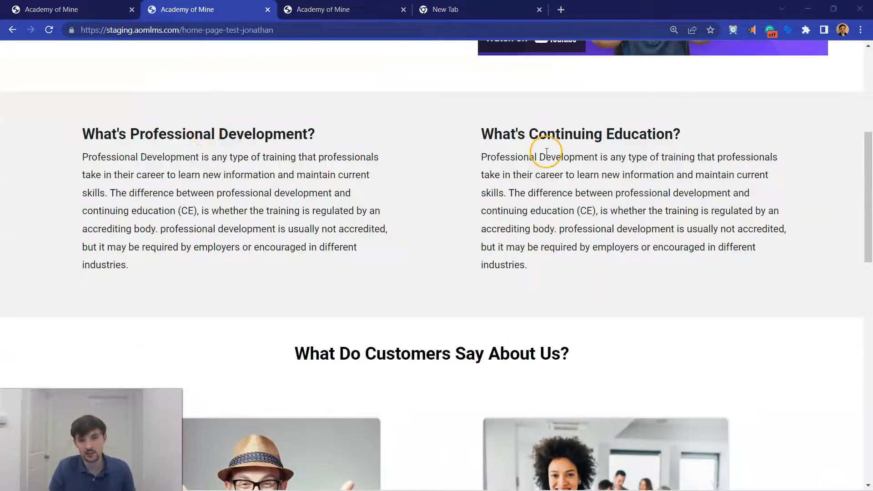
scroll(546, 151, down, 5)
scroll(436, 209, down, 5)
scroll(405, 204, up, 6)
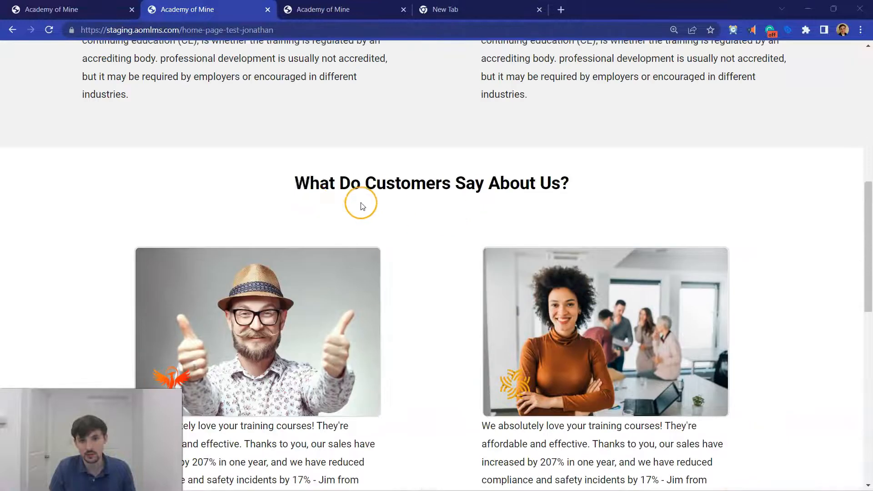
drag(286, 182, 579, 247)
scroll(563, 219, up, 10)
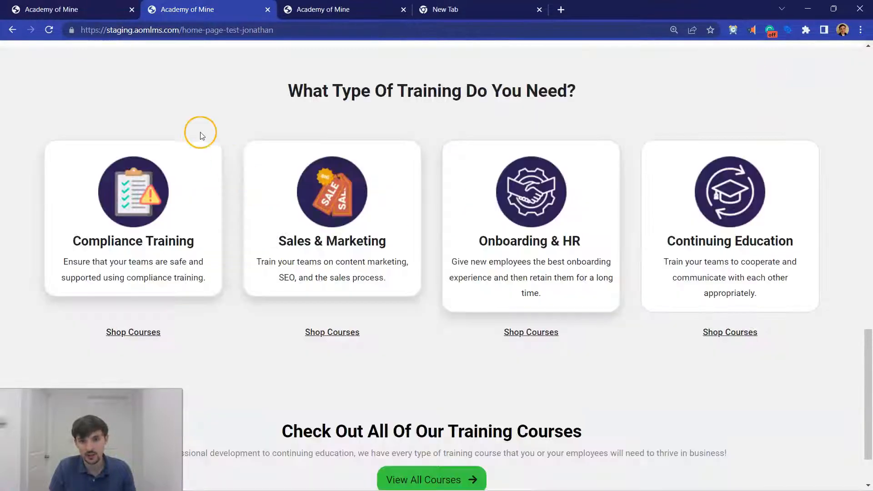
drag(280, 83, 445, 122)
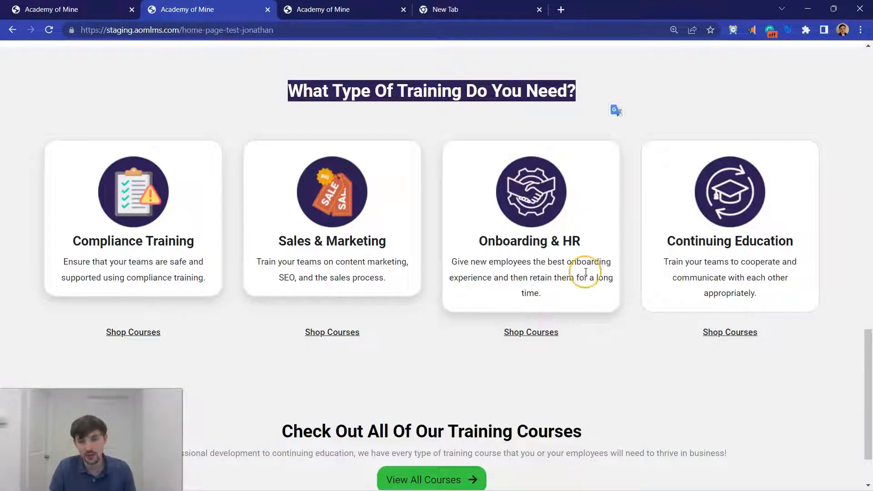
scroll(585, 272, down, 2)
click(439, 412)
scroll(483, 318, down, 5)
scroll(483, 318, up, 5)
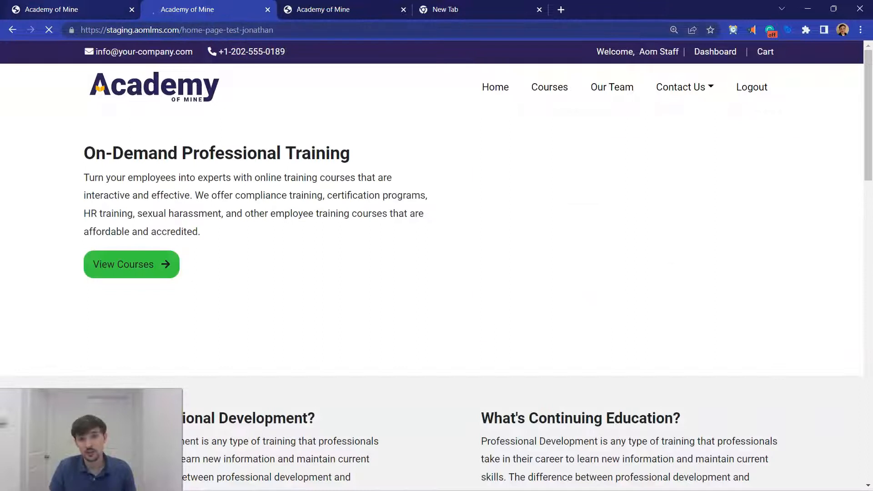
Go back to the dashboard's Pages area and look over the section, row and block structure in the page builder.
click(75, 10)
scroll(87, 159, up, 2)
click(86, 273)
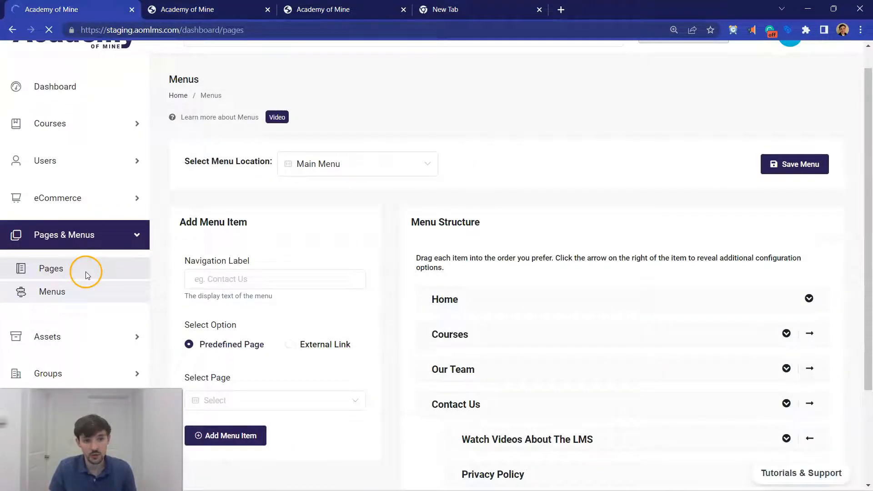
scroll(341, 285, down, 5)
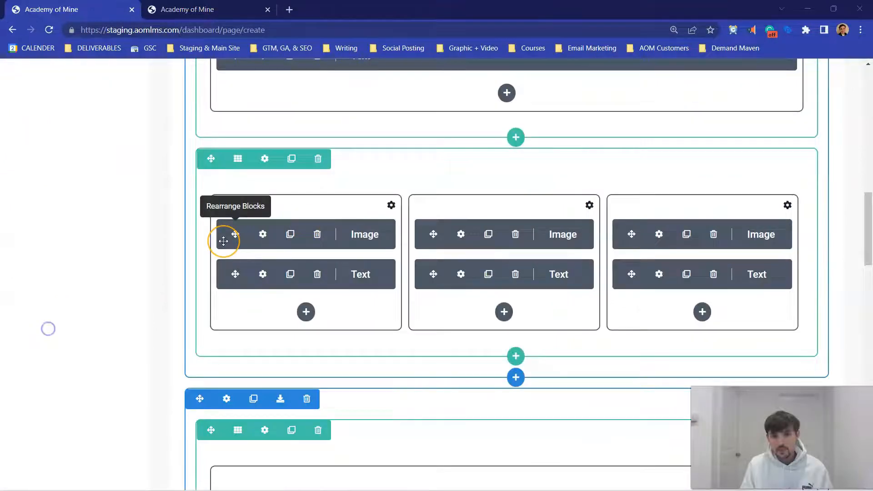
scroll(223, 241, up, 10)
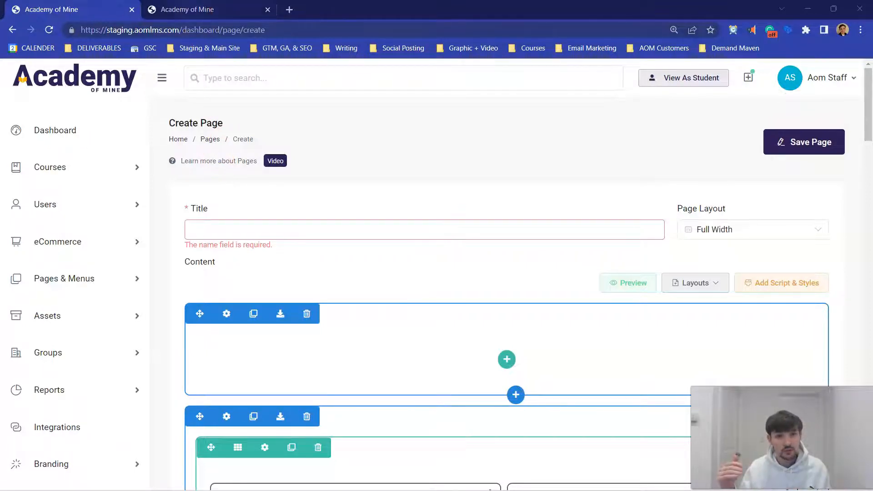
Open the public site's default home page through the logo and look over its content.
click(191, 9)
click(138, 89)
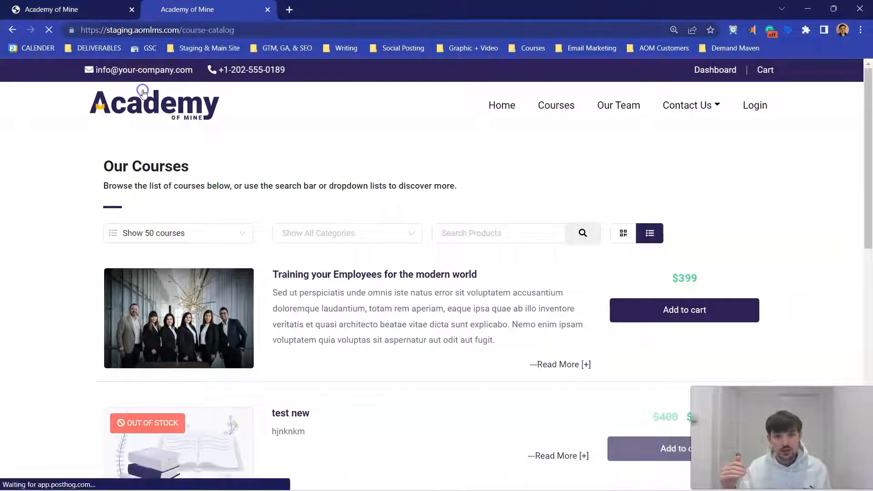
scroll(341, 181, down, 18)
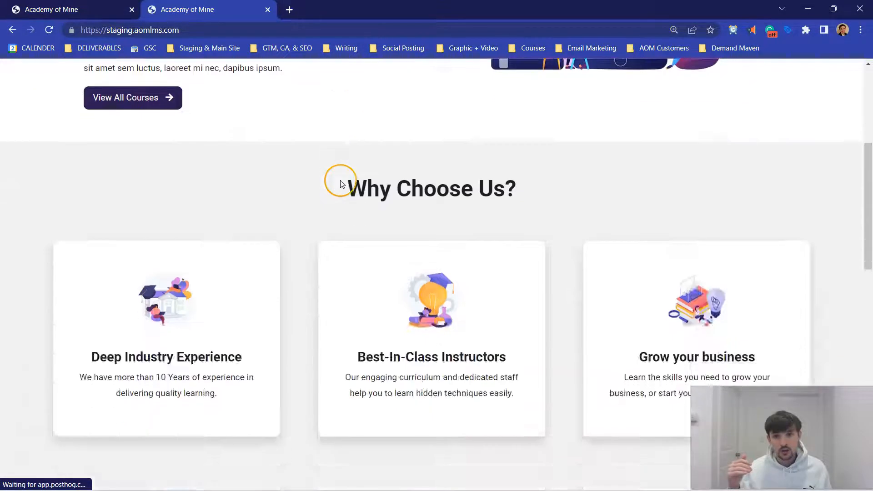
scroll(286, 124, up, 18)
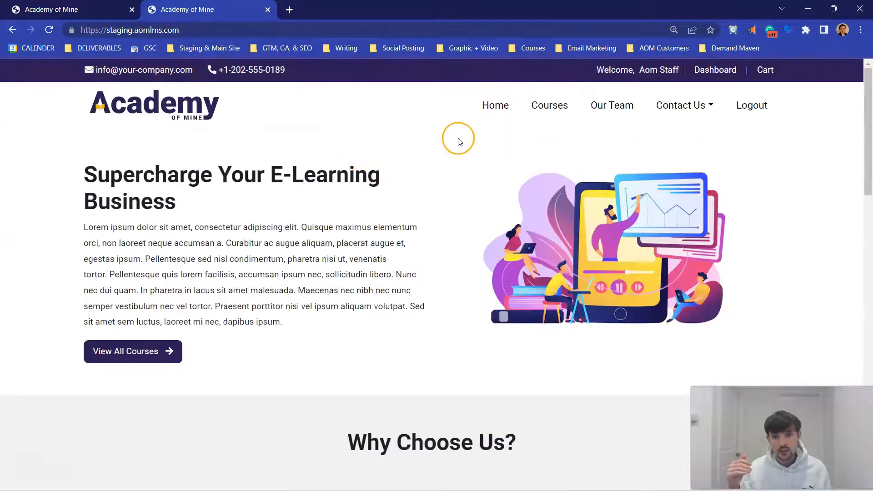
Open the custom page through the public site's Home menu item and examine its On-Demand Professional Training section and the content below.
click(484, 111)
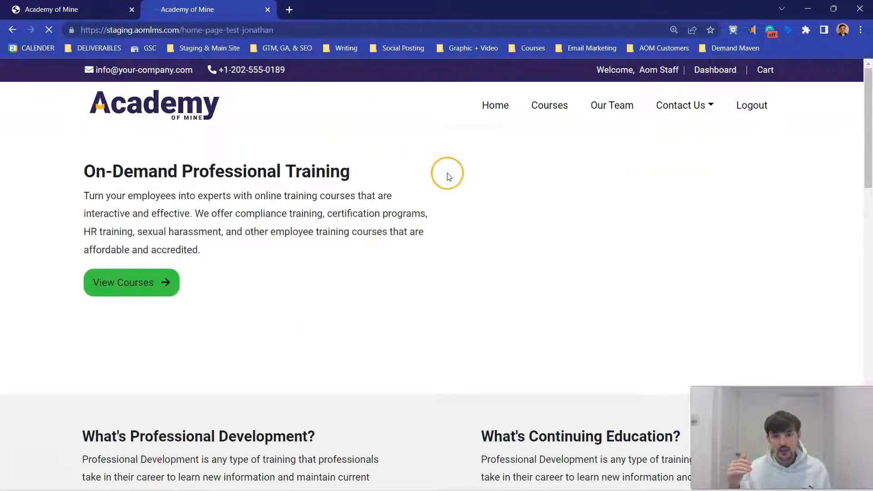
drag(83, 170, 577, 367)
scroll(550, 330, down, 15)
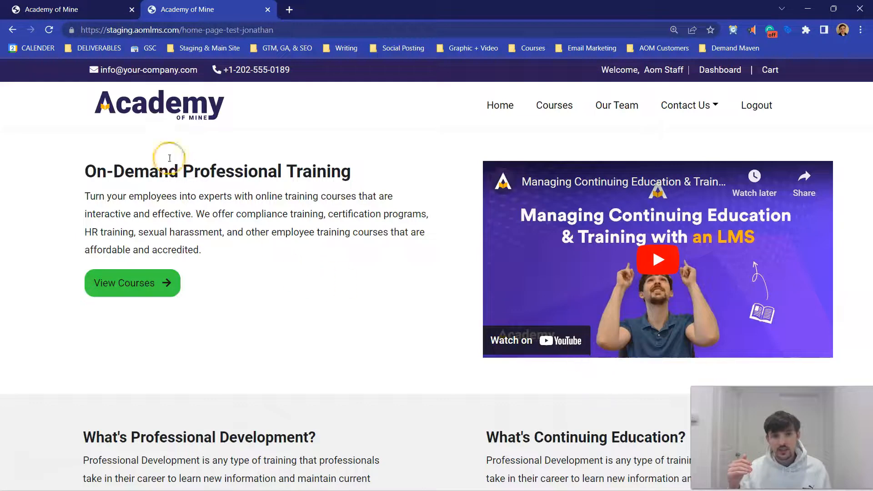
Open the HOME PAGE TEST page from the dashboard's Pages list and examine its title, slug and content blocks in the editor.
click(97, 9)
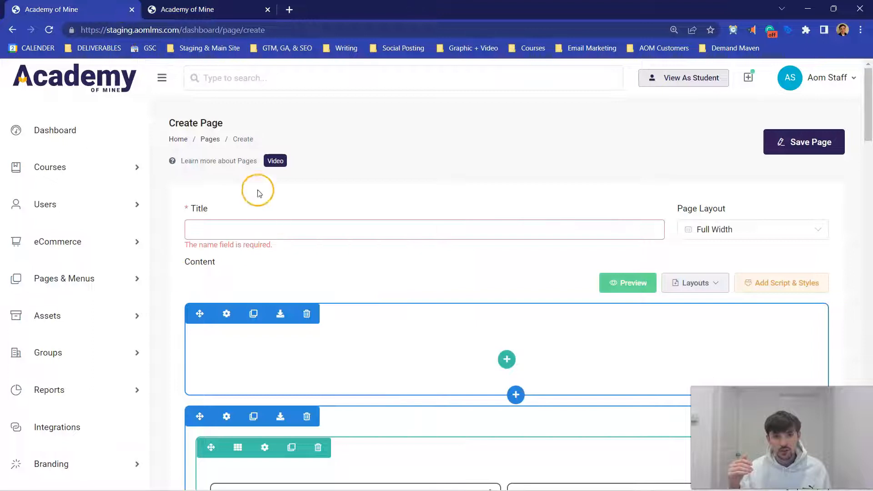
click(209, 139)
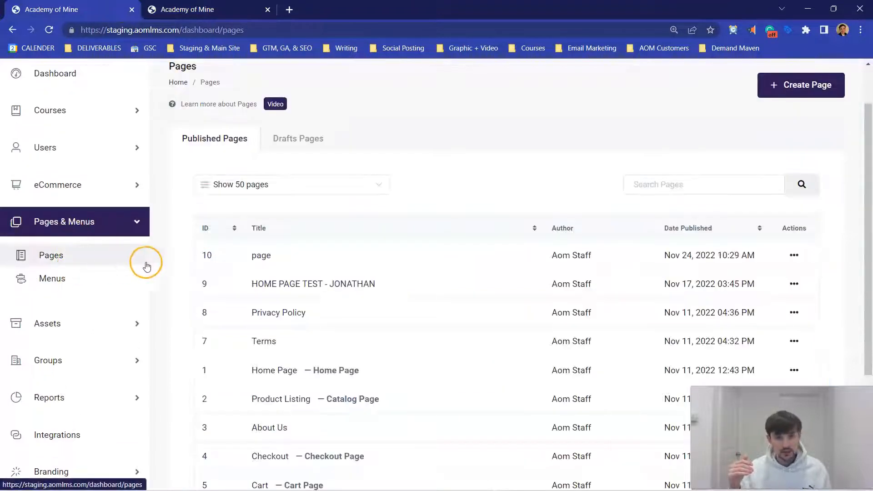
click(299, 288)
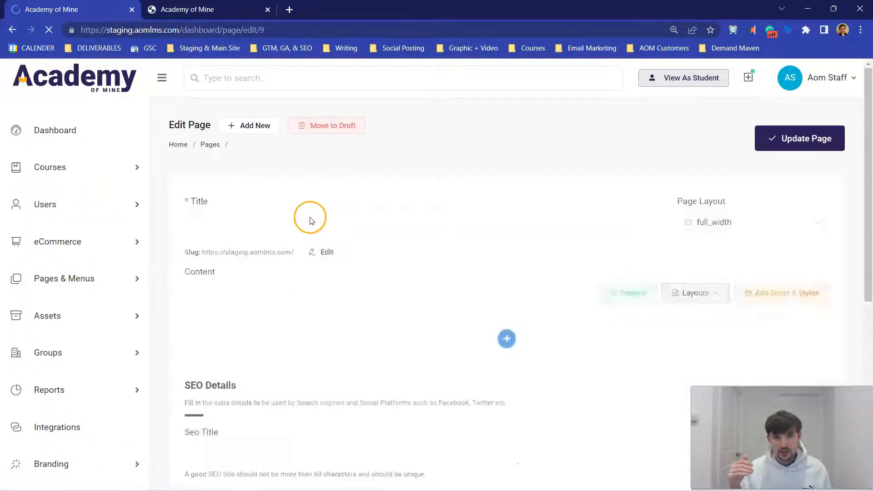
scroll(546, 264, down, 1)
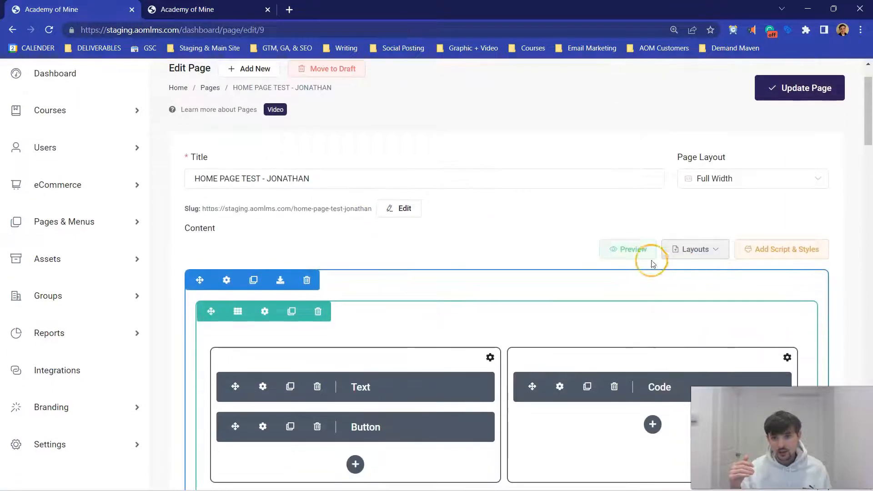
scroll(561, 215, up, 1)
scroll(561, 216, down, 1)
scroll(561, 216, up, 1)
Return to the Pages list, check the draft pages, and look through the published pages.
click(210, 145)
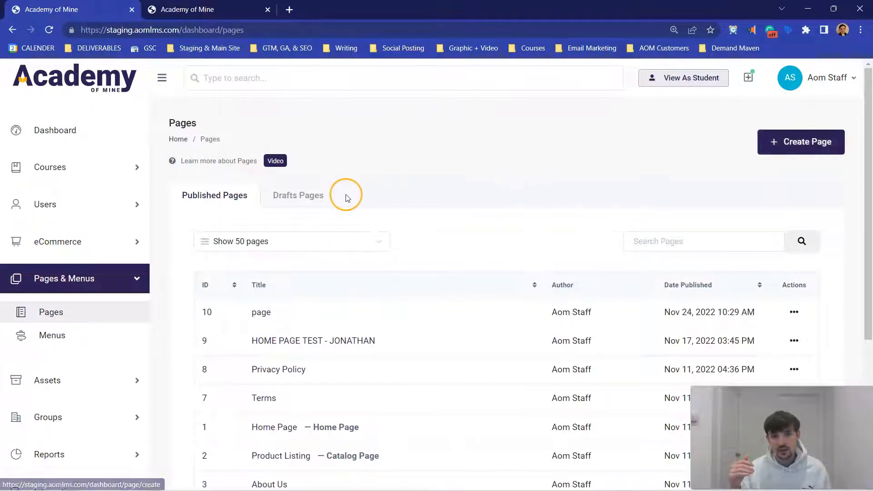
click(304, 195)
click(238, 207)
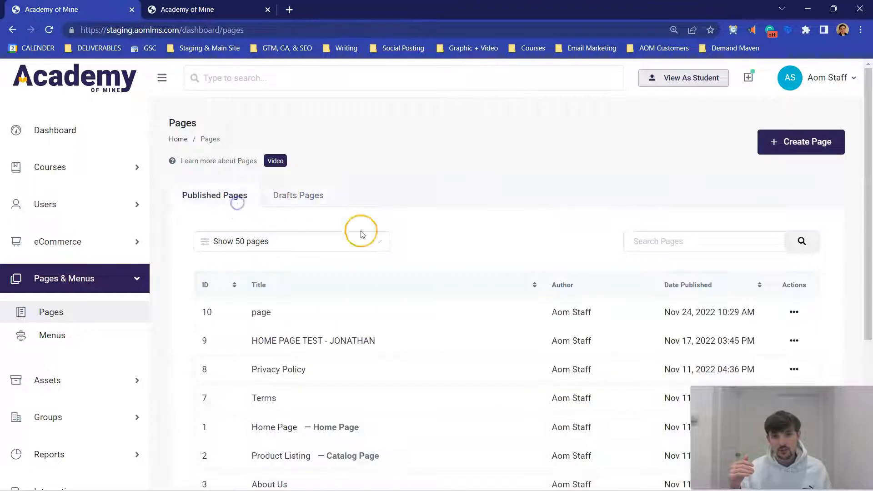
scroll(360, 294, down, 3)
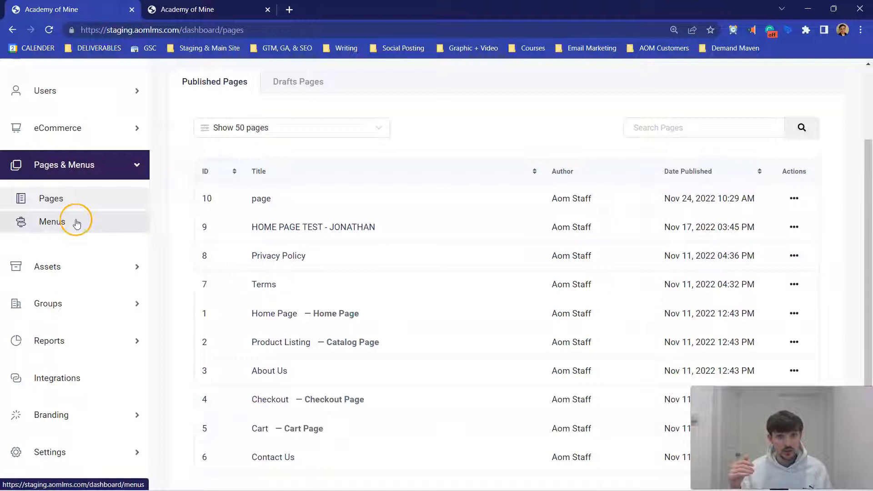
scroll(270, 218, up, 3)
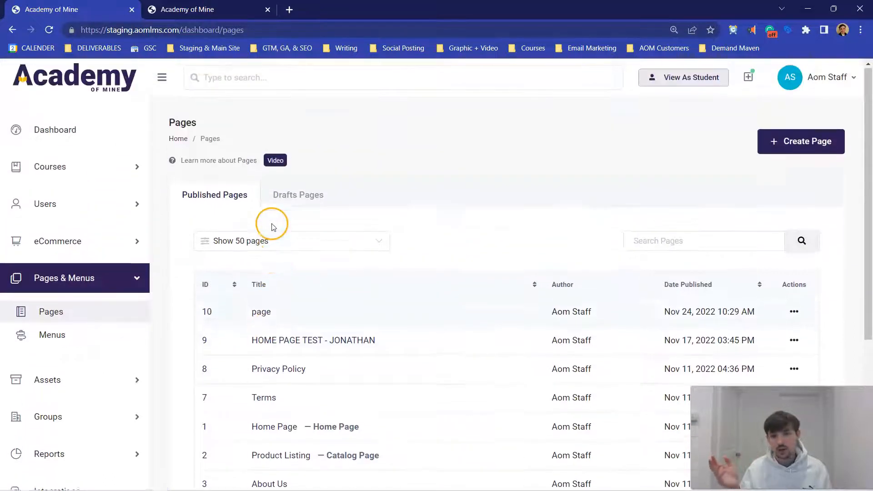
Reopen the HOME PAGE TEST page for editing and bring up its first section's row and blocks.
click(306, 346)
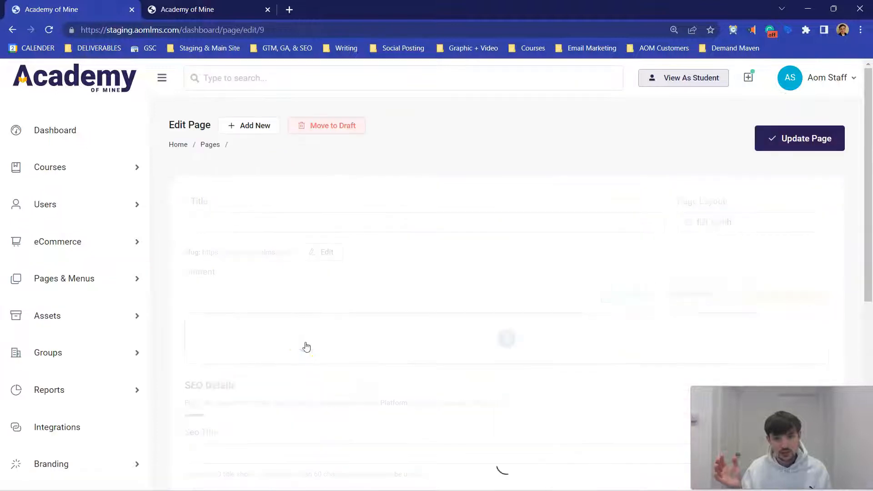
scroll(386, 175, down, 3)
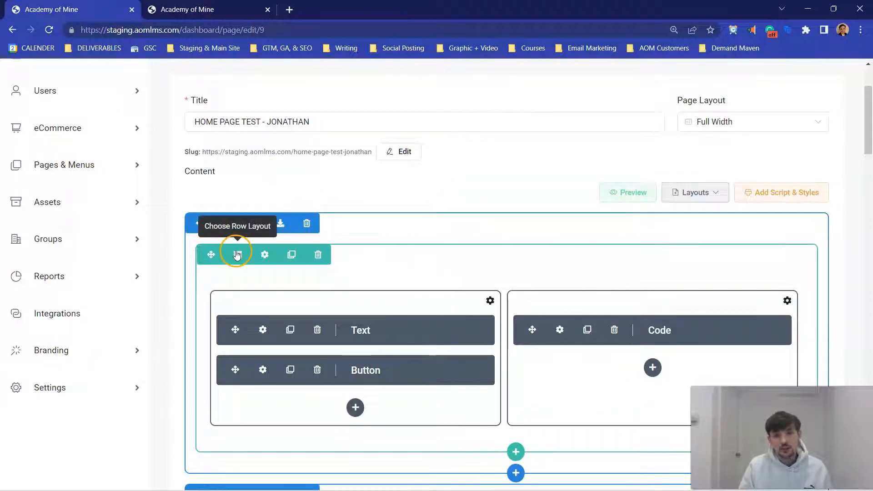
Examine the block types that can be added to the first section's column and the layouts available for its row, without changing anything.
click(356, 405)
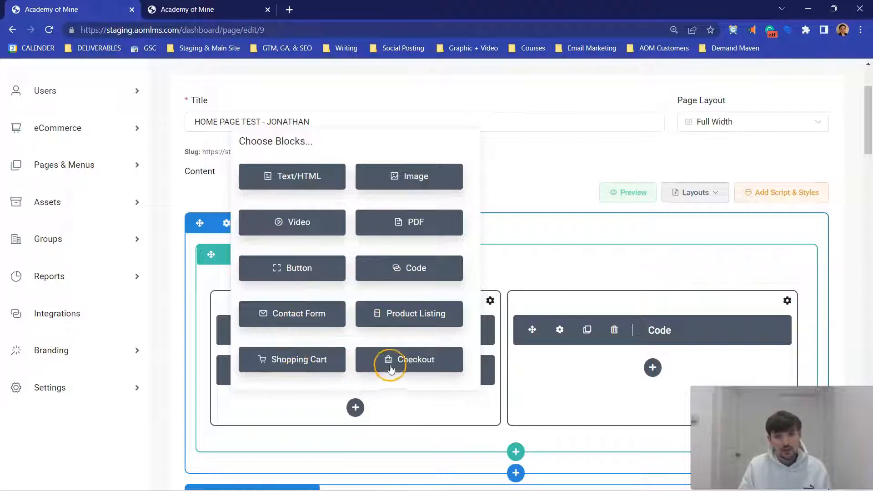
click(405, 413)
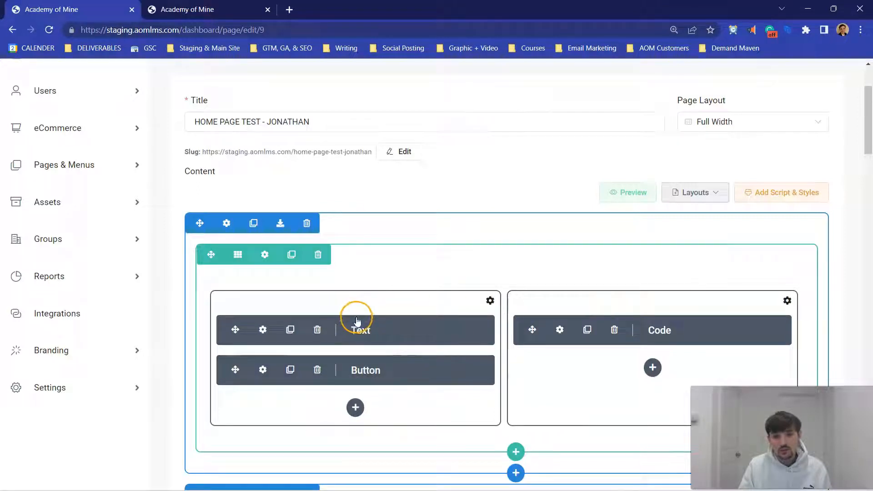
click(237, 255)
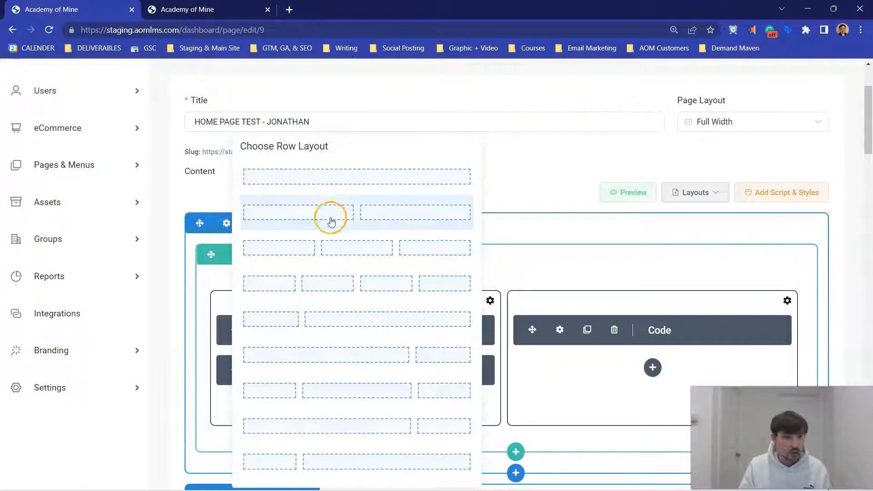
click(558, 284)
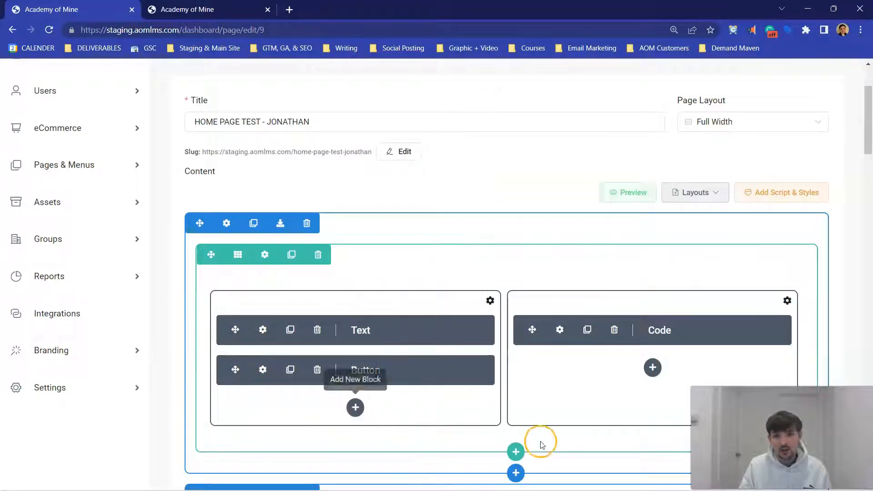
click(238, 256)
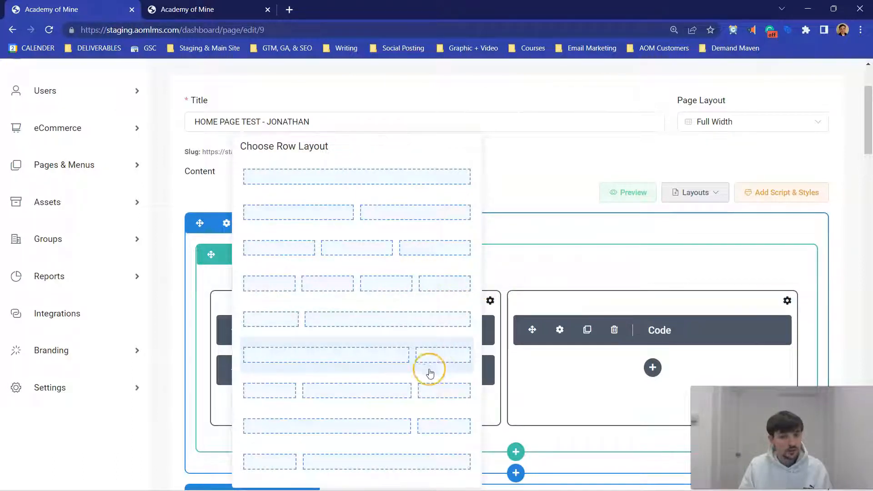
click(518, 278)
Open the Professional Development and Continuing Education text blocks in the second section, and close each without saving.
scroll(519, 279, down, 8)
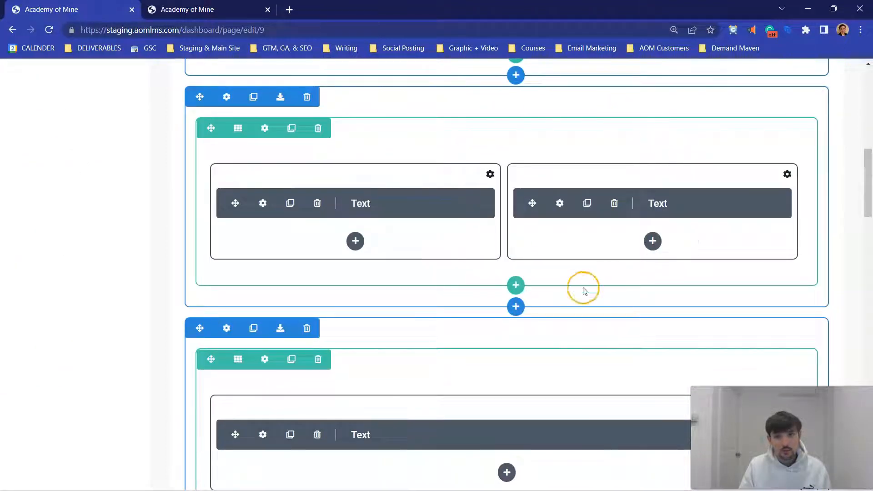
click(442, 209)
click(353, 430)
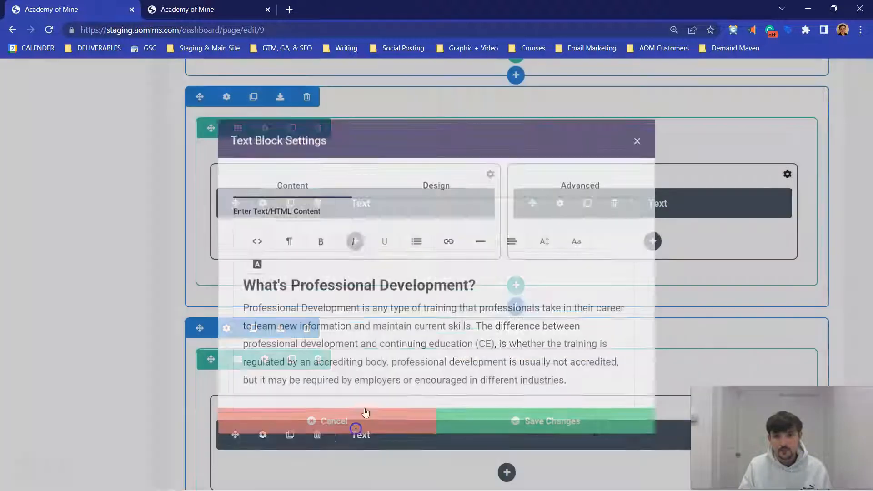
click(686, 202)
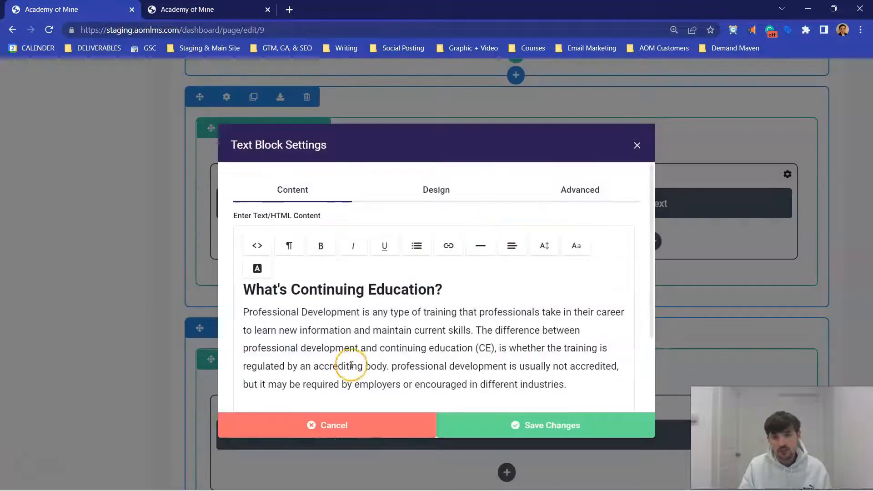
click(346, 427)
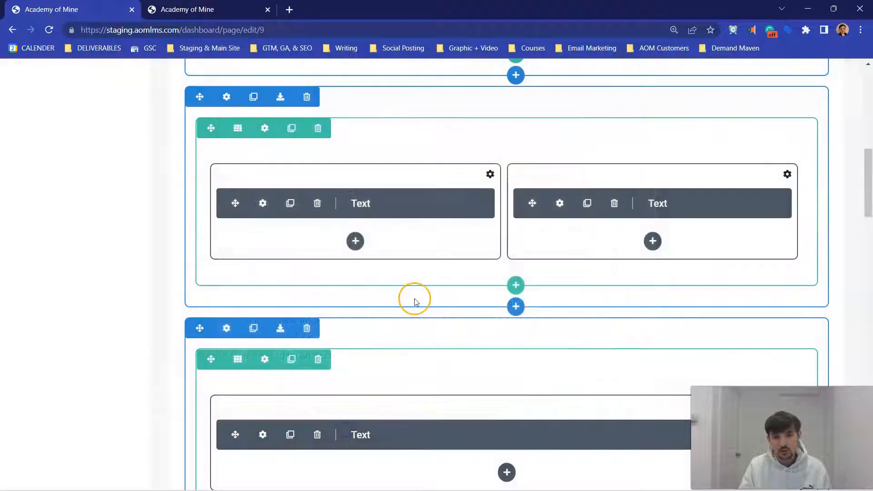
Check the row layouts for the single-column row, and view the testimonial text block in the two-column row below it without changes.
scroll(414, 300, down, 4)
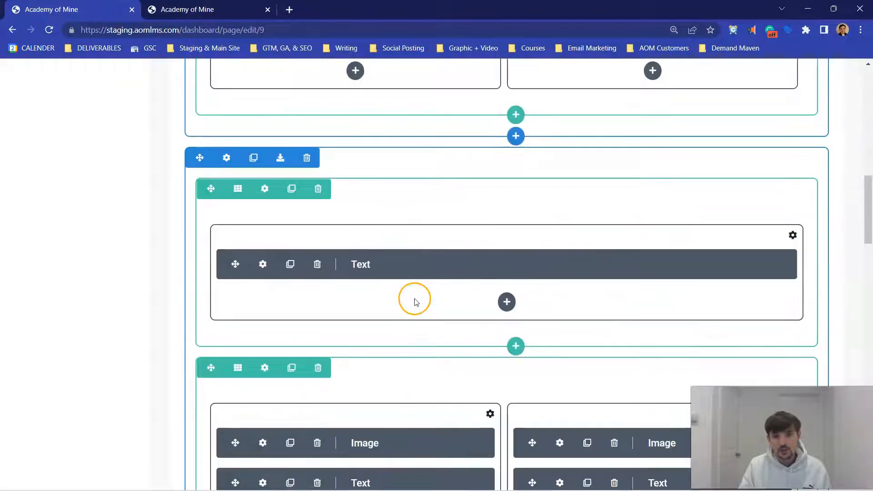
click(237, 188)
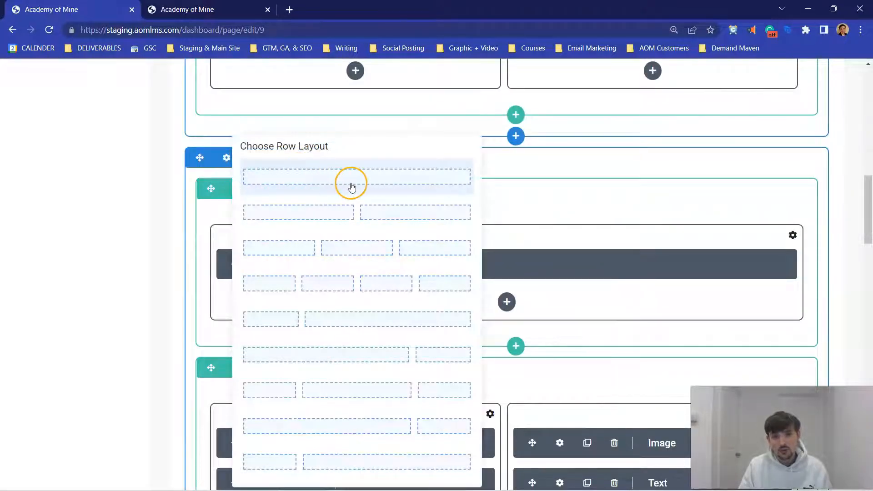
scroll(509, 235, down, 5)
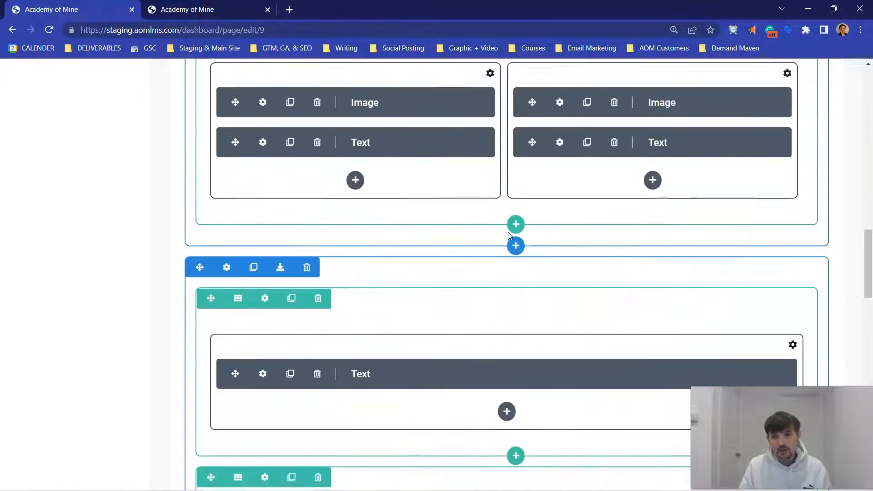
scroll(509, 235, up, 2)
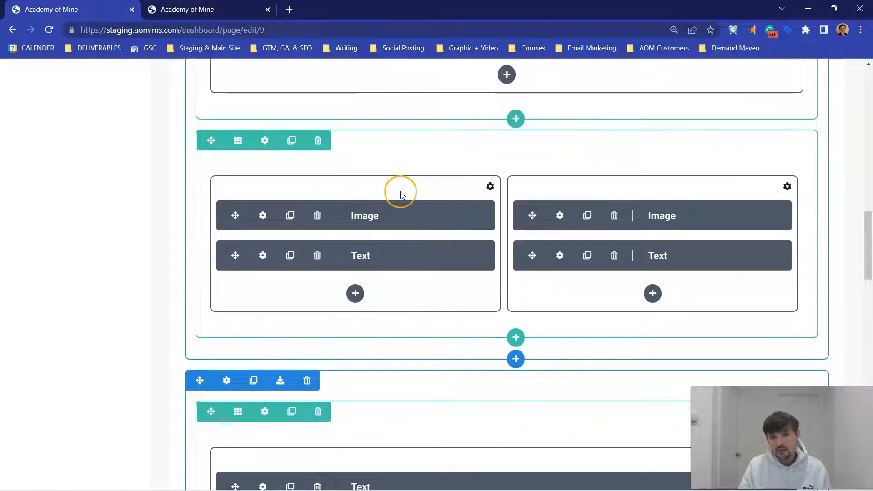
scroll(400, 194, up, 2)
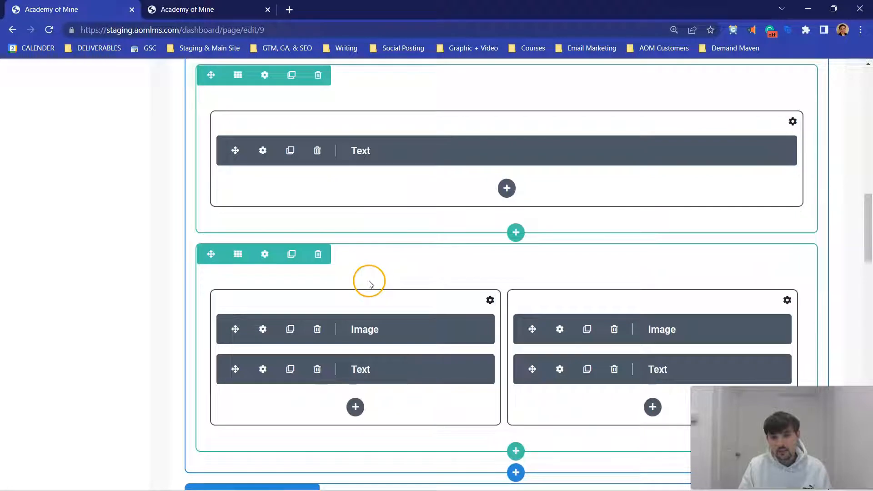
click(395, 336)
click(394, 375)
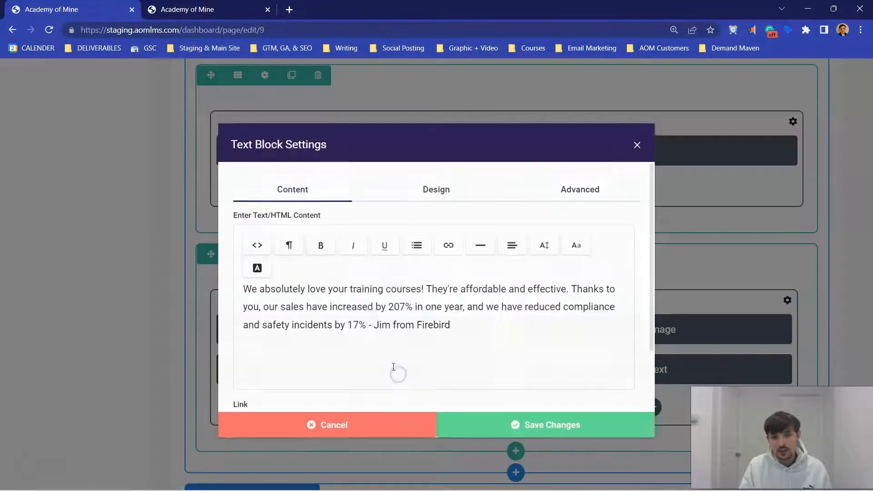
click(389, 421)
Check the layout options of the four-column row of text blocks and view its third column's Shop Courses text without saving.
scroll(405, 279, down, 3)
scroll(404, 279, down, 7)
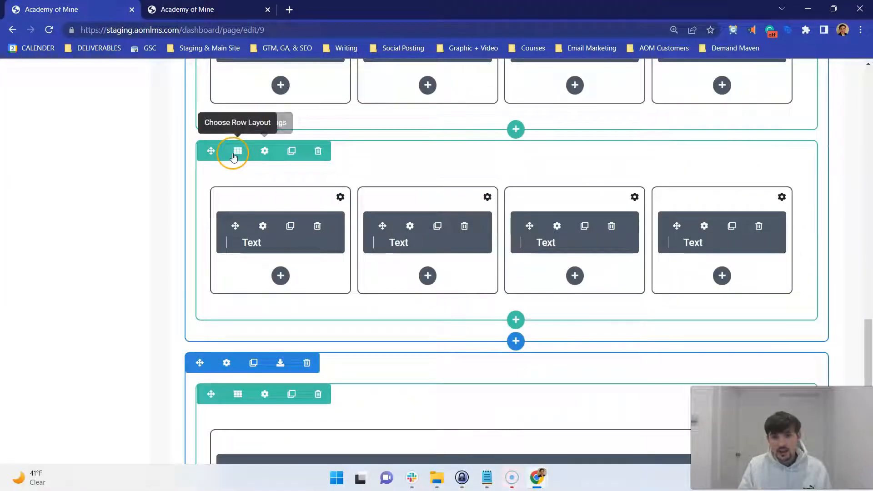
click(233, 154)
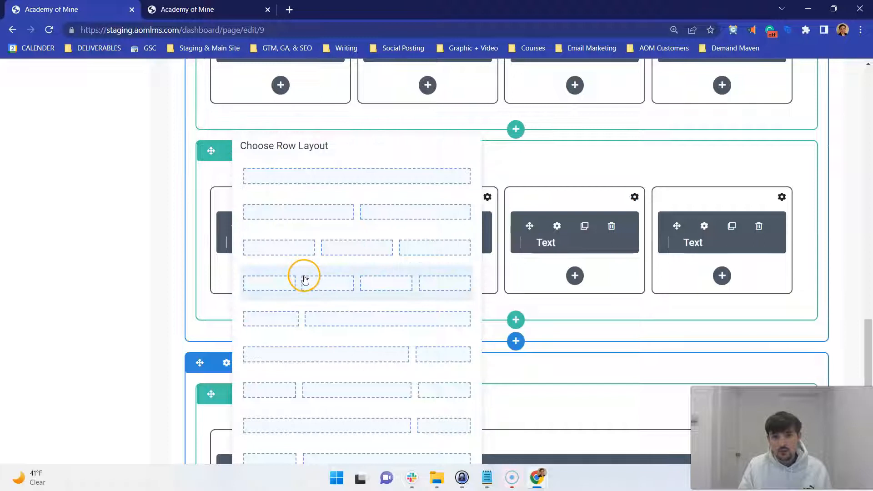
click(538, 160)
double_click(571, 248)
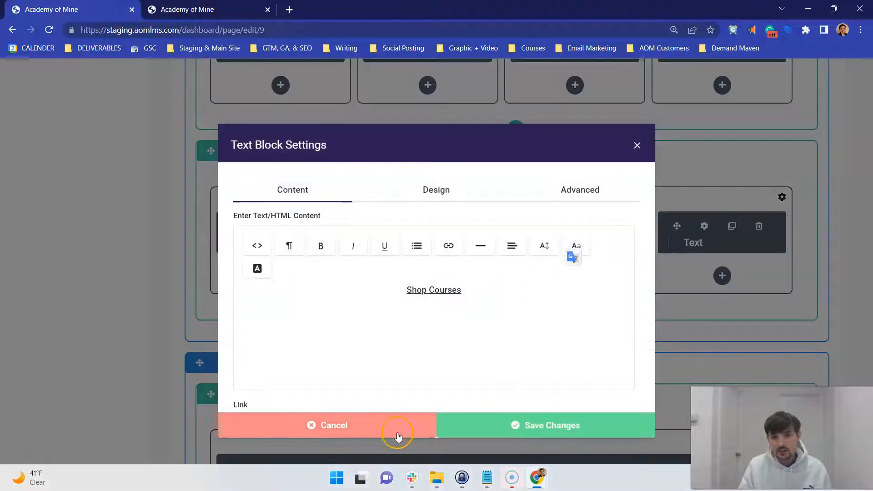
click(395, 430)
View the text blocks in the first three columns of the image-and-text row, starting with Compliance Training, cancelling each one.
scroll(313, 269, up, 5)
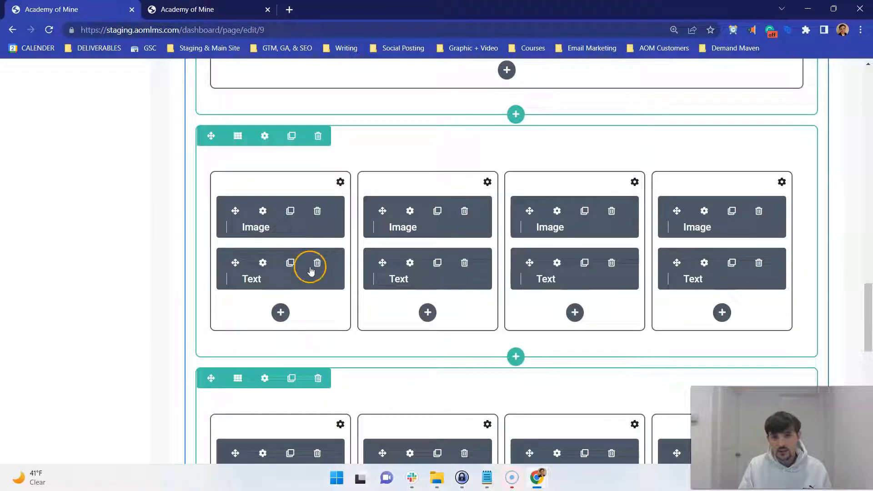
double_click(303, 285)
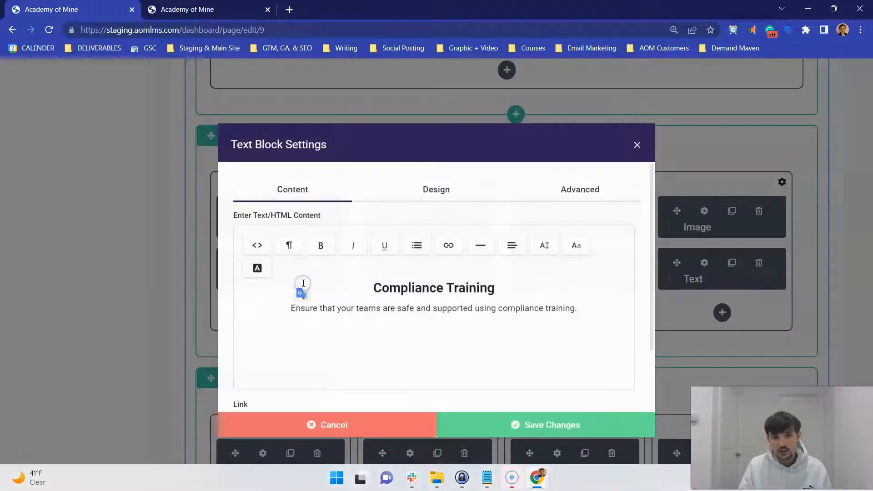
click(390, 418)
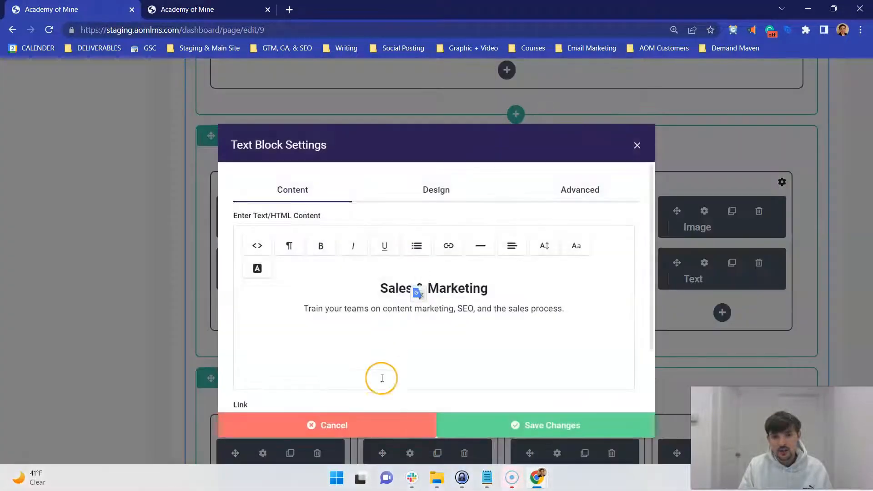
click(382, 423)
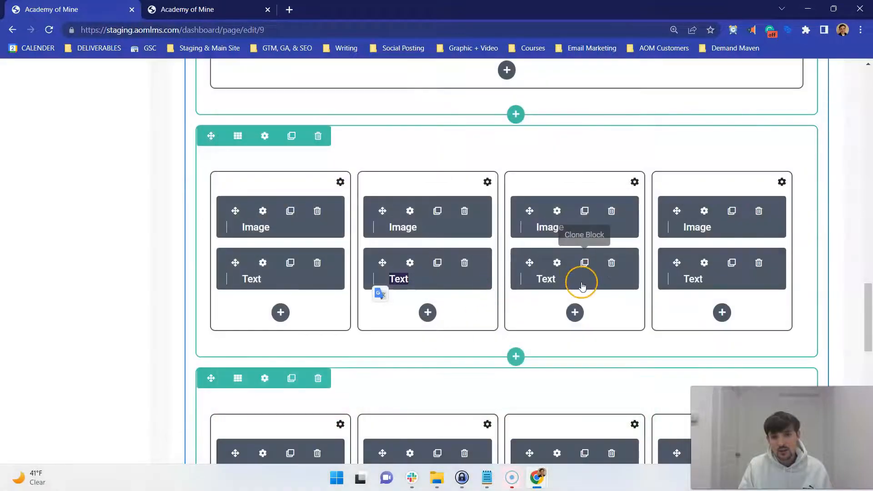
double_click(582, 278)
click(372, 423)
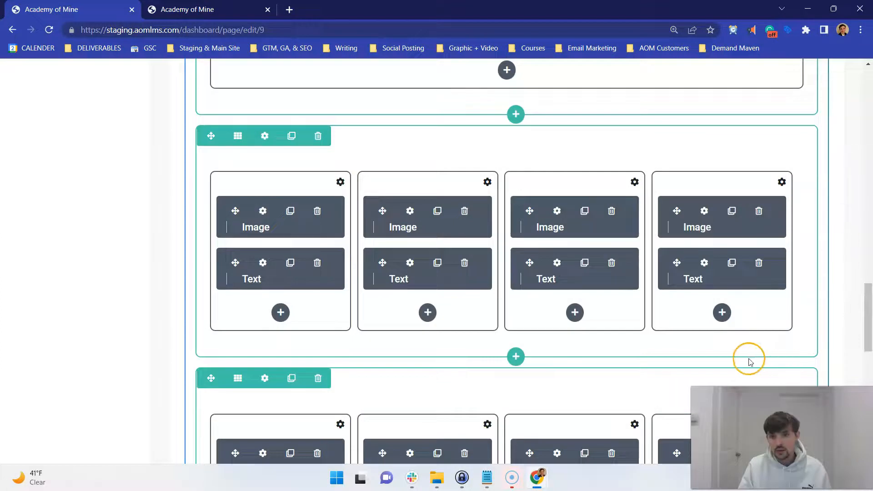
On the public page, examine the training category cards and highlight the "What Type Of Training Do You Need?" heading.
key(ctrl+Tab)
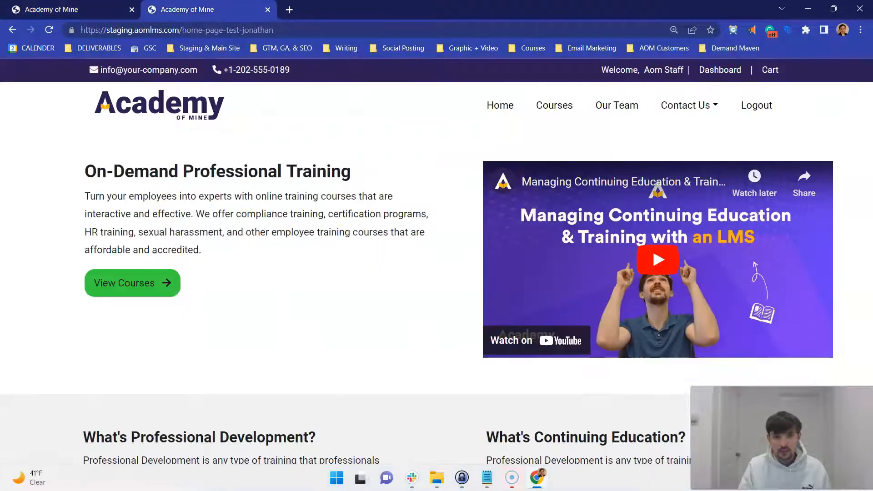
scroll(317, 309, down, 20)
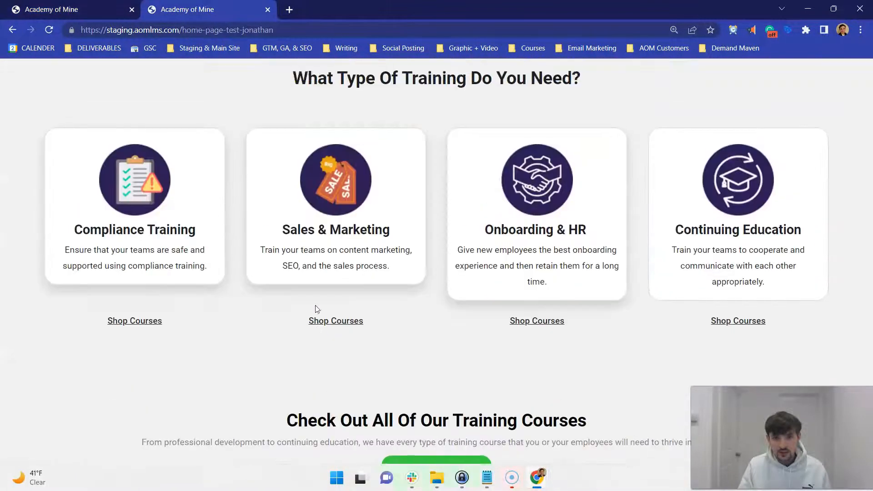
scroll(114, 184, up, 2)
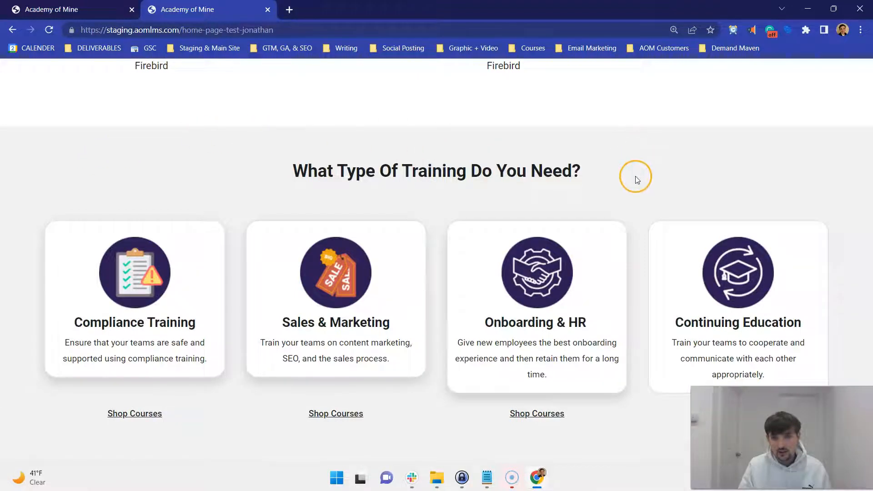
scroll(617, 132, down, 3)
scroll(527, 106, up, 1)
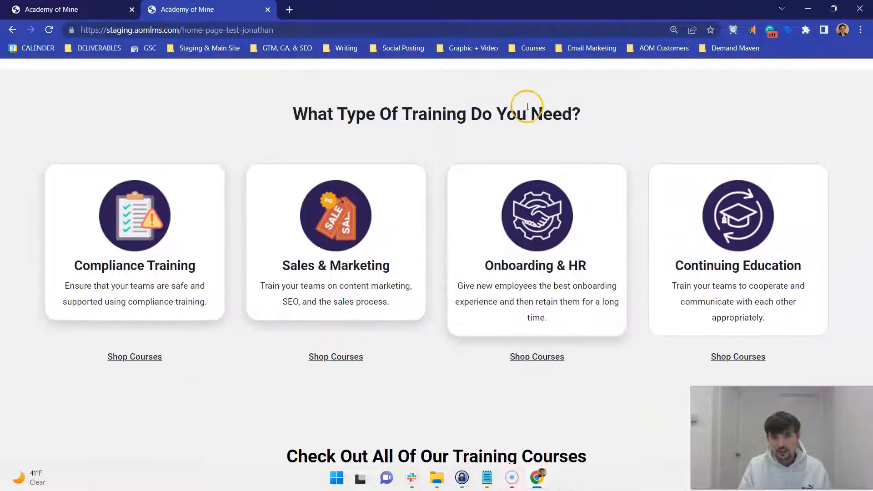
drag(588, 123, 229, 138)
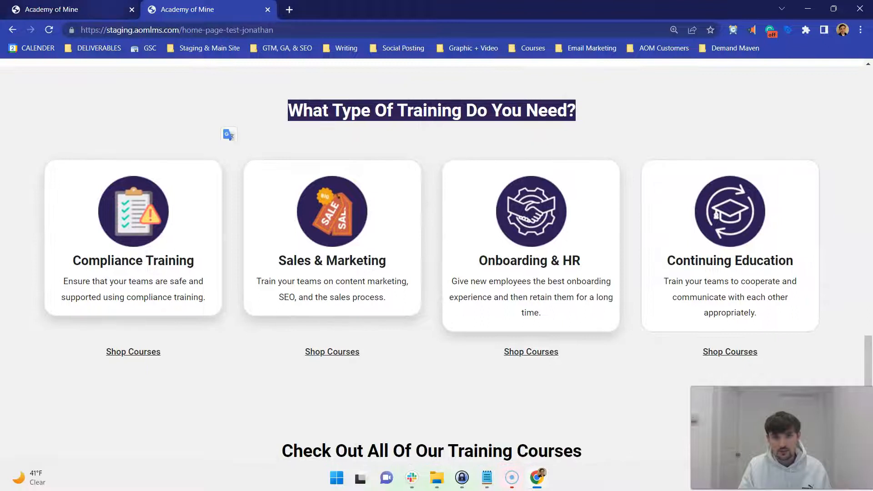
Back in the page editor, check the heading text block above the four-column training row and clone it.
key(ctrl+Page_Up)
scroll(477, 223, up, 3)
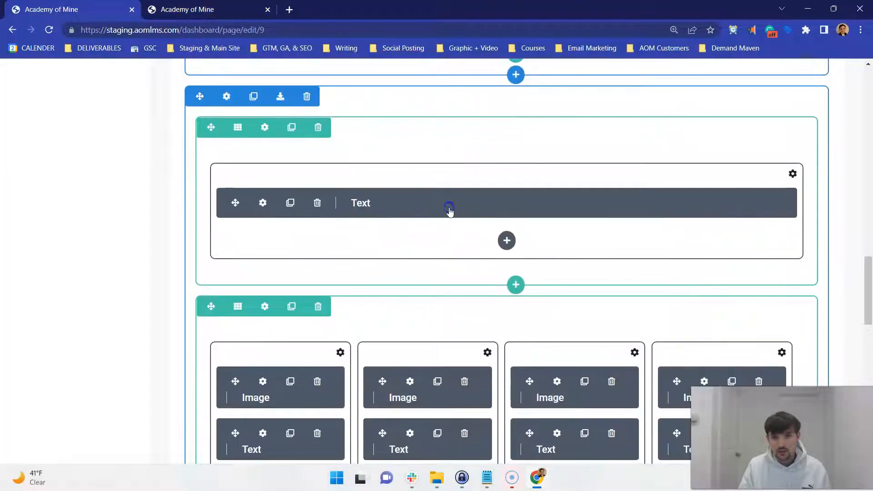
click(449, 210)
click(405, 419)
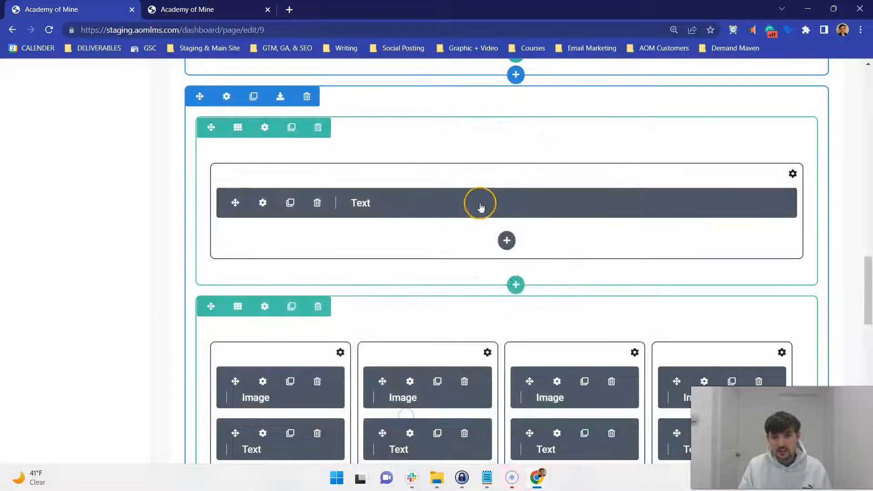
click(507, 240)
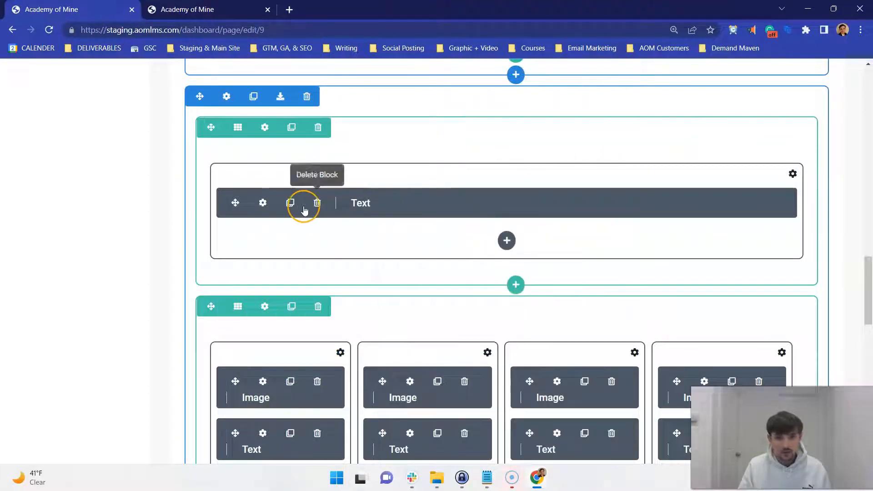
click(290, 204)
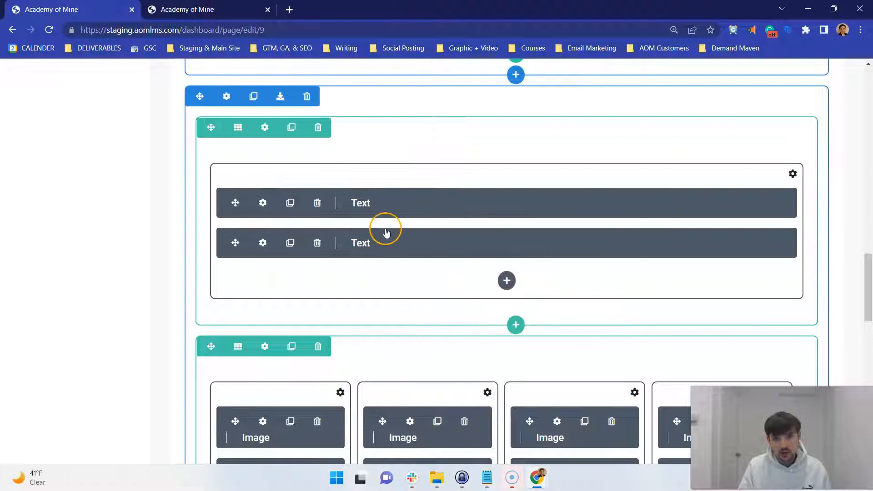
Update the page, and reload the public page to check its training type heading.
scroll(411, 236, up, 20)
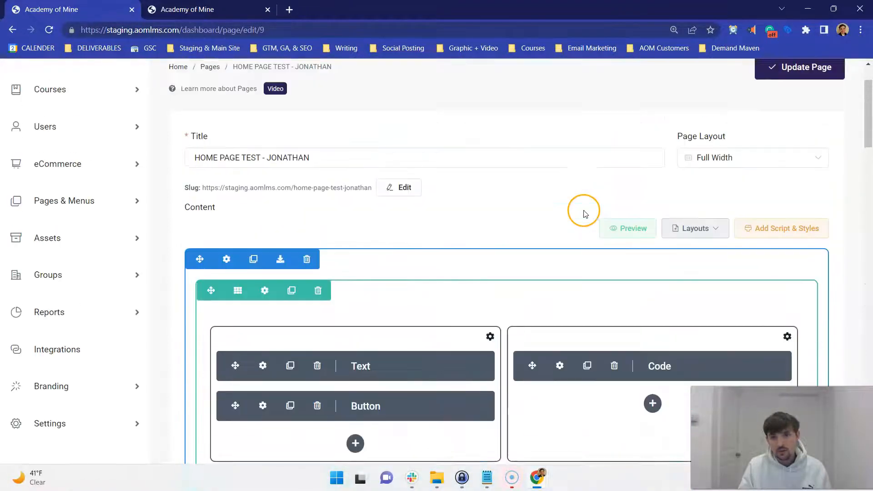
click(778, 151)
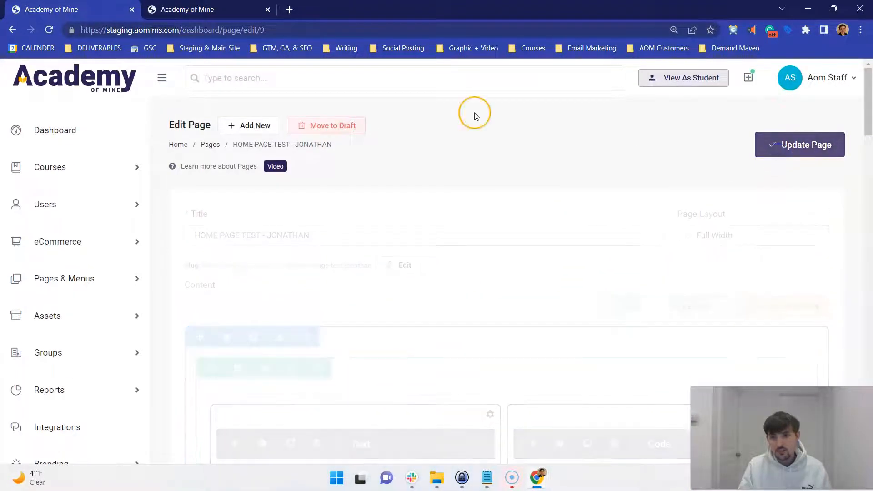
click(172, 10)
click(50, 30)
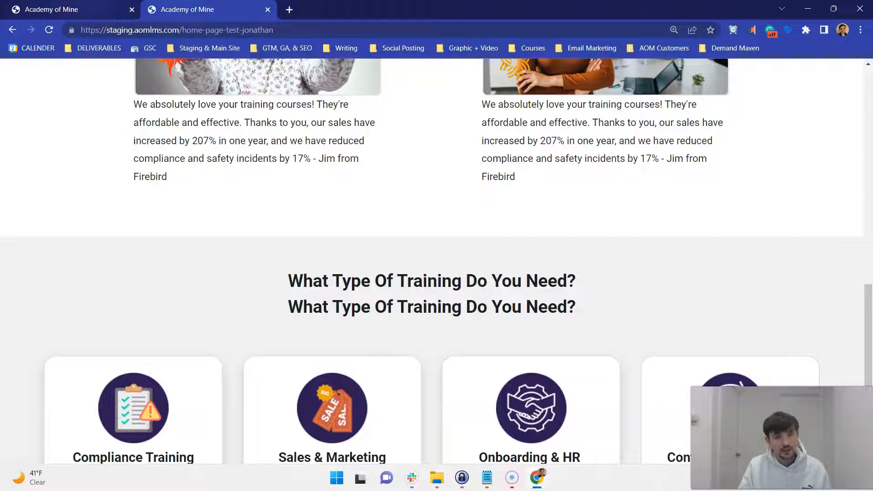
Back in the page editor, delete the duplicate heading text block above the four-column training row.
click(114, 11)
scroll(376, 162, down, 10)
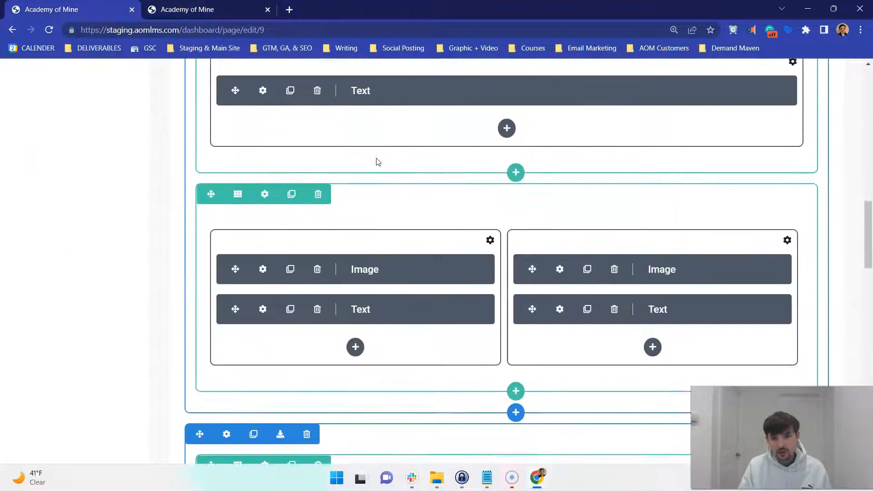
scroll(376, 161, down, 7)
click(316, 243)
click(388, 296)
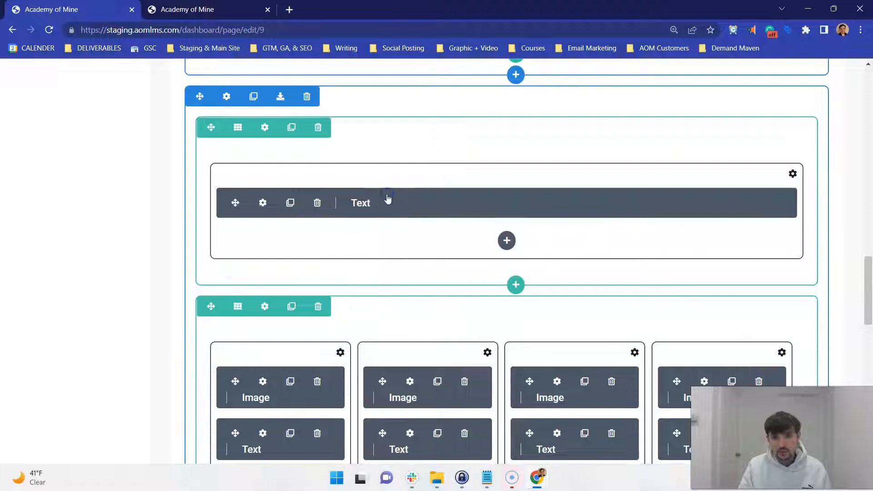
Underline the "What Type Of Training Do You Need?" heading in its text block and save the block.
click(388, 199)
drag(597, 288, 153, 284)
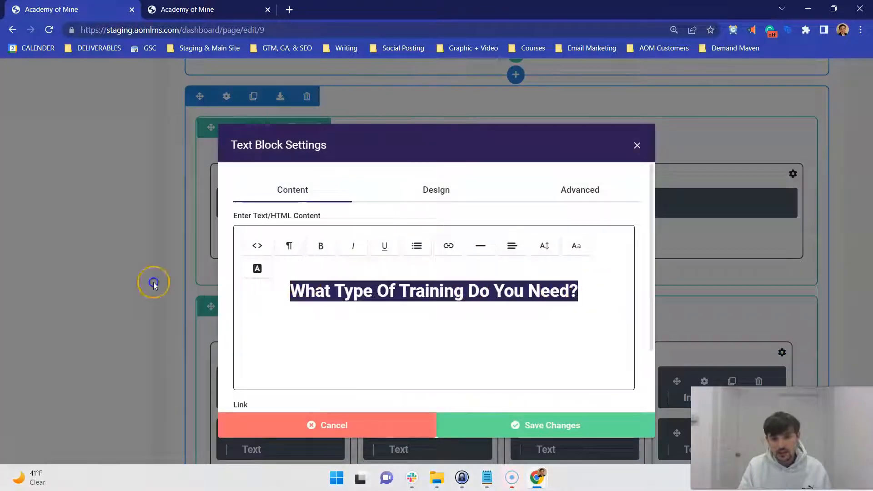
key(ctrl+i)
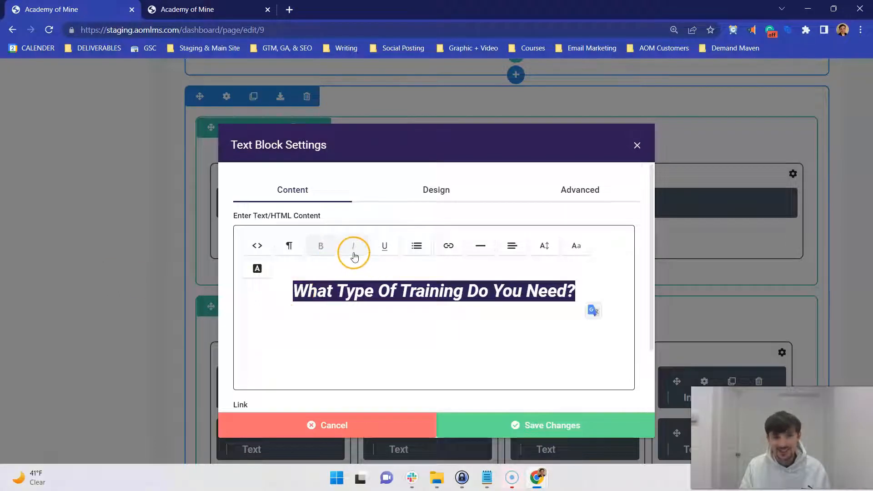
key(ctrl+i)
key(ctrl+u)
key(ctrl+u)
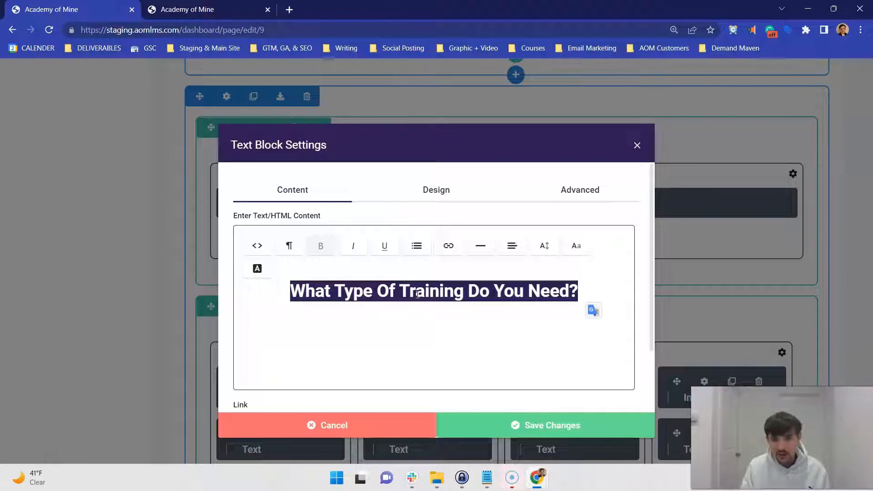
click(387, 249)
click(454, 317)
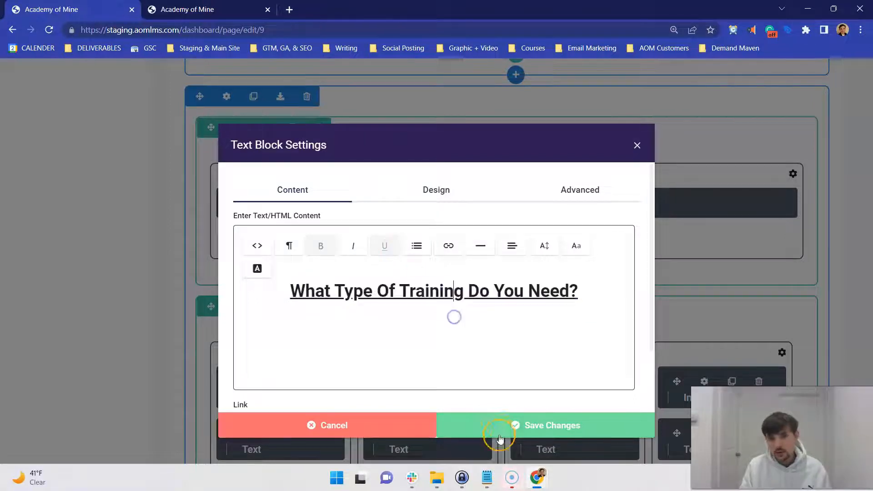
click(499, 427)
Update the page, and reload the public page to check the formatting of the training type heading.
click(768, 147)
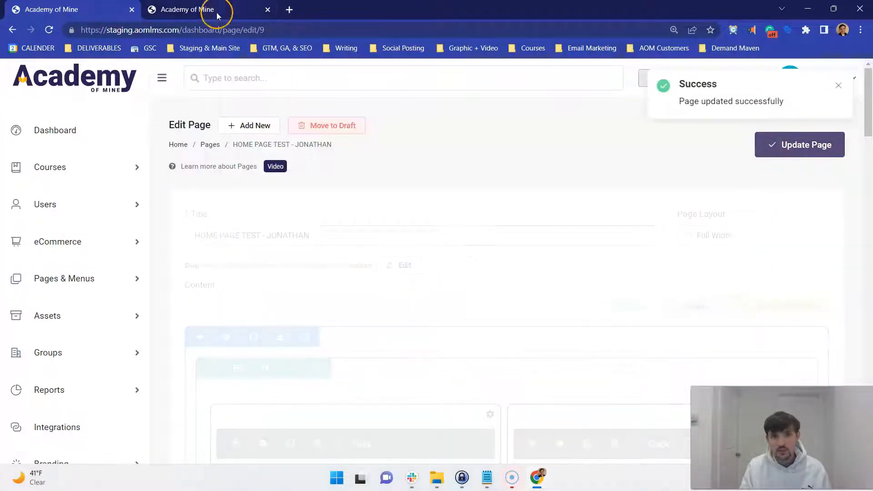
click(216, 11)
key(ctrl+r)
scroll(350, 226, down, 2)
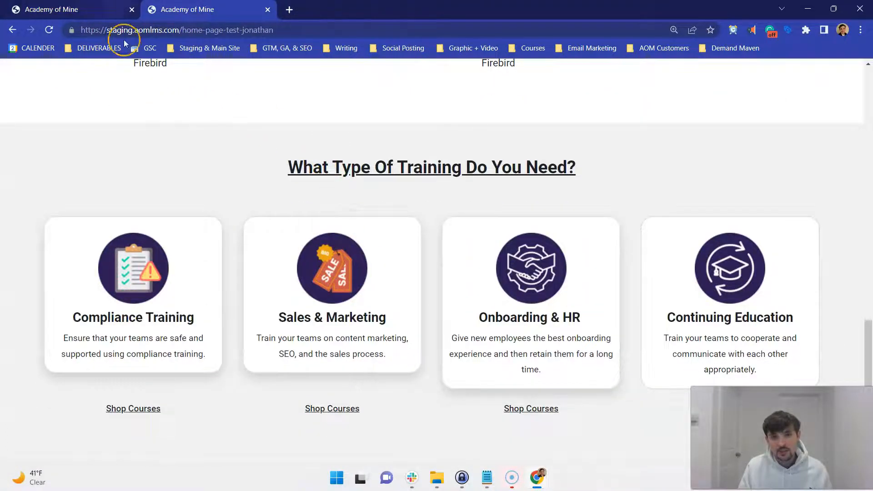
scroll(257, 188, up, 4)
scroll(260, 188, down, 4)
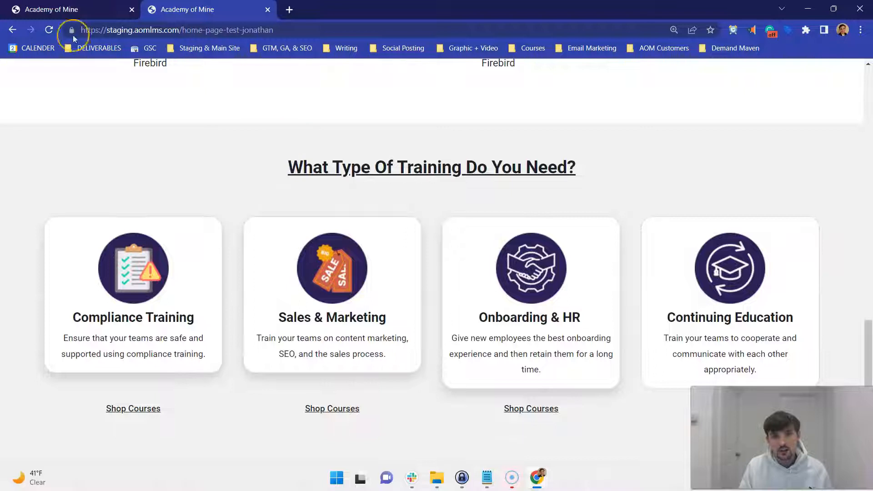
Highlight the four training cards on the public page, singling out the text of Continuing Education and Onboarding & HR.
drag(149, 262, 275, 212)
click(269, 210)
drag(138, 223, 358, 266)
drag(374, 302, 660, 372)
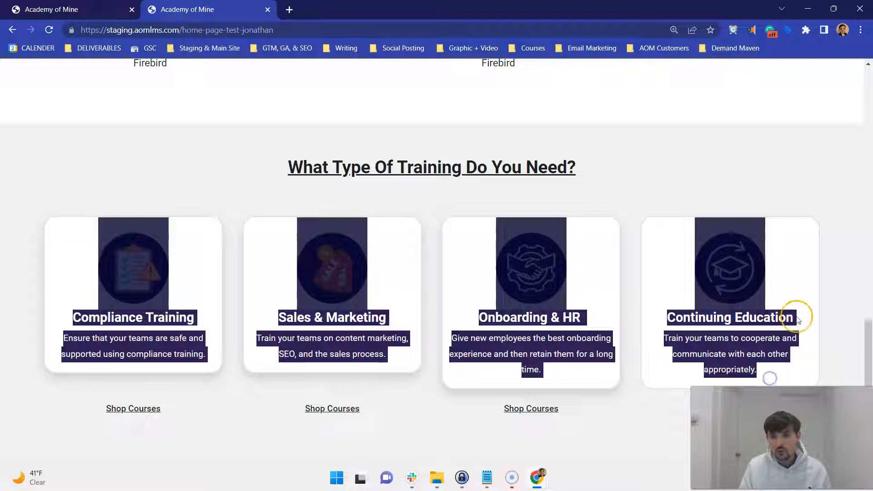
click(763, 248)
drag(739, 245, 788, 370)
click(801, 335)
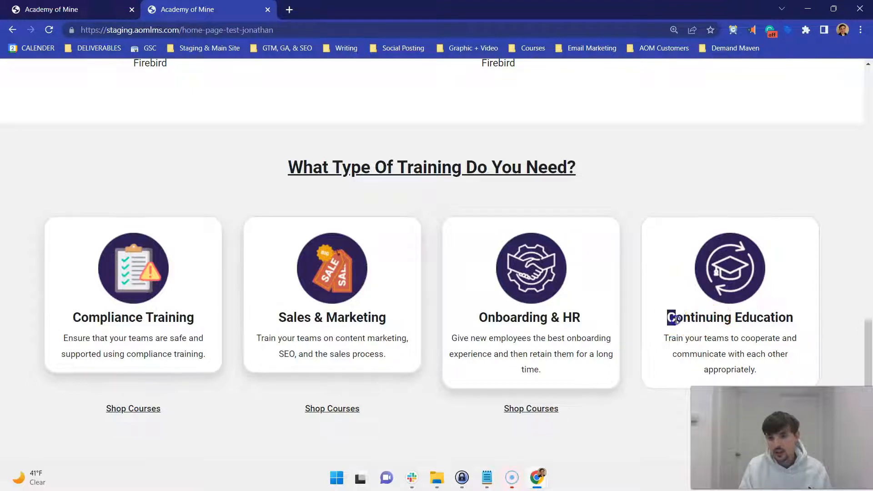
drag(675, 318, 771, 371)
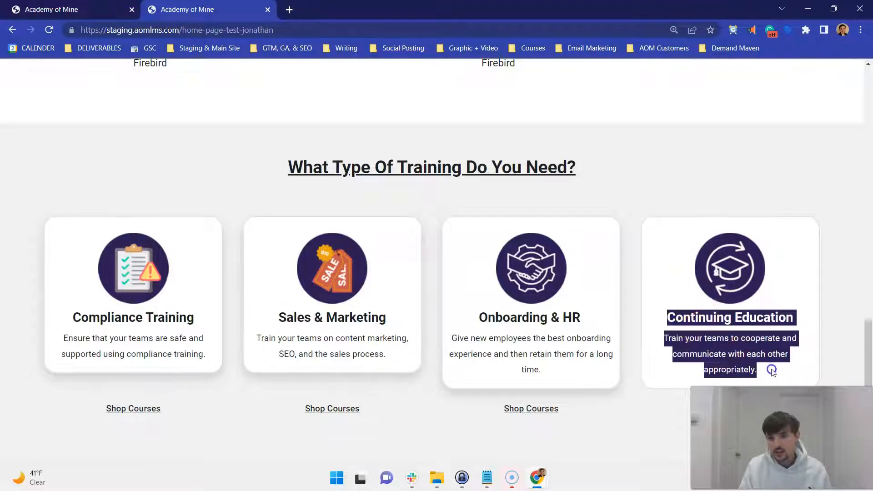
click(516, 252)
drag(480, 317, 601, 377)
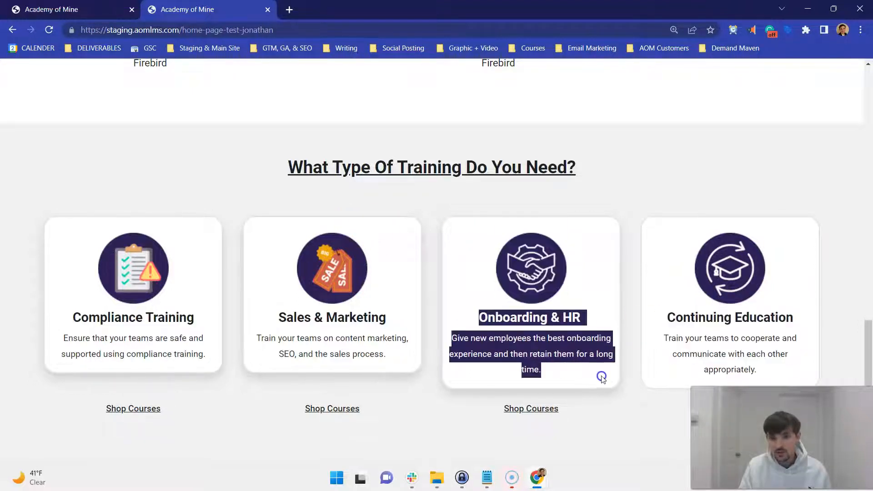
Back in the page editor, view the image and text blocks in the third and fourth columns of the training row, cancelling each one.
click(69, 9)
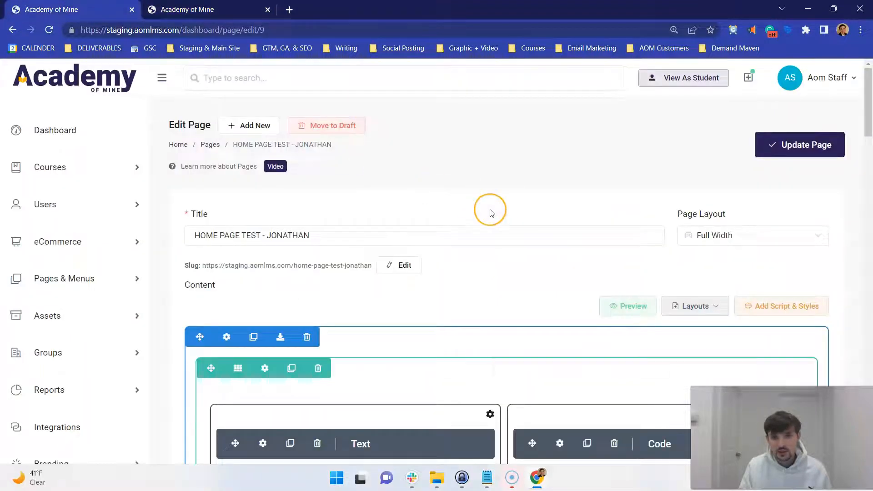
scroll(491, 213, down, 15)
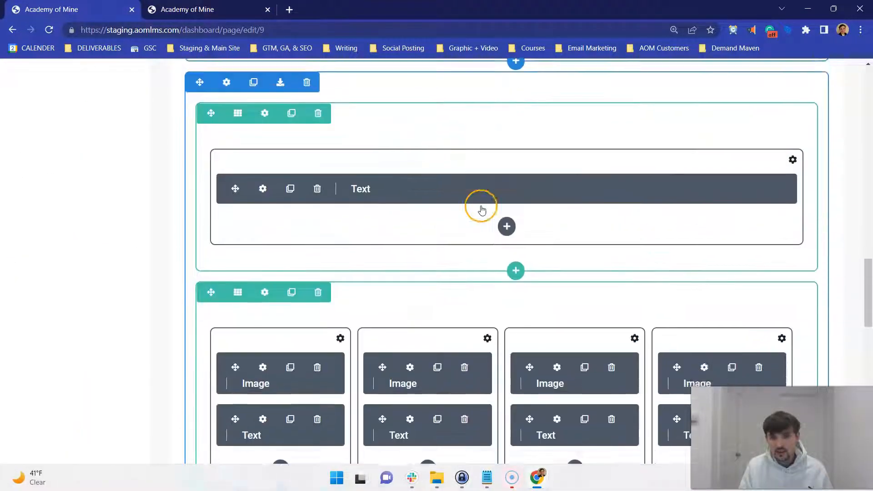
scroll(482, 210, down, 4)
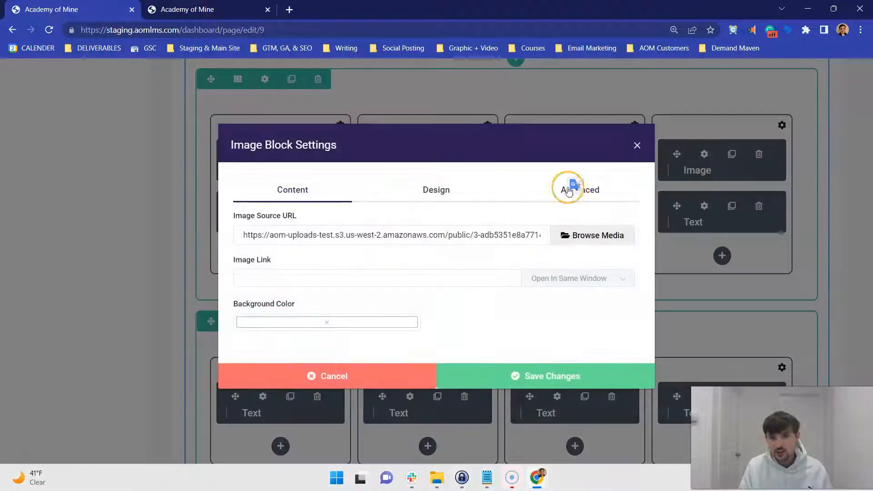
click(375, 376)
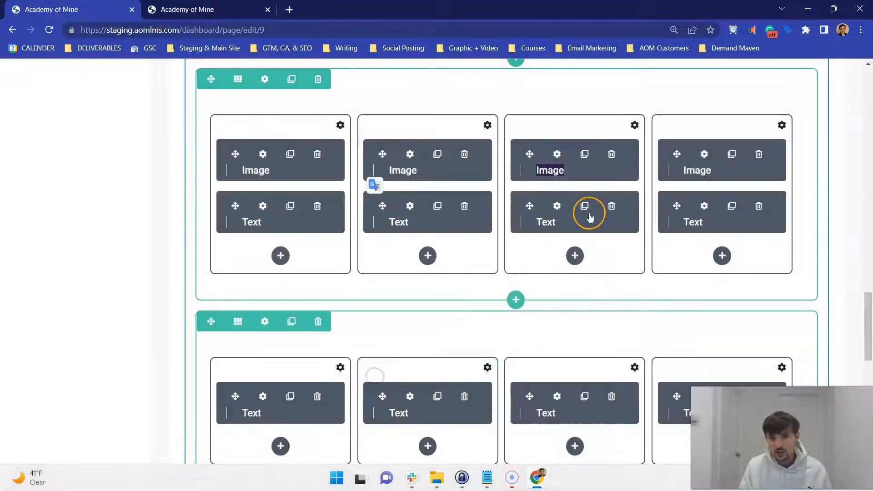
click(578, 231)
click(392, 430)
click(732, 174)
click(391, 378)
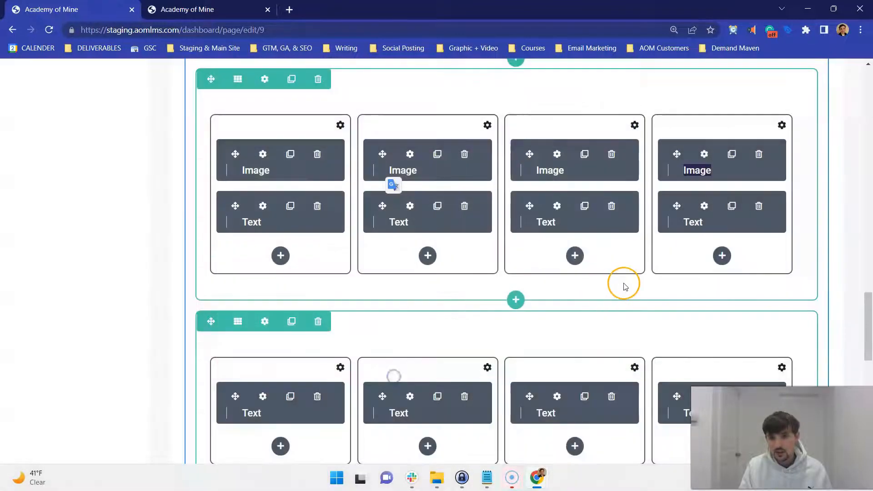
click(718, 229)
click(396, 431)
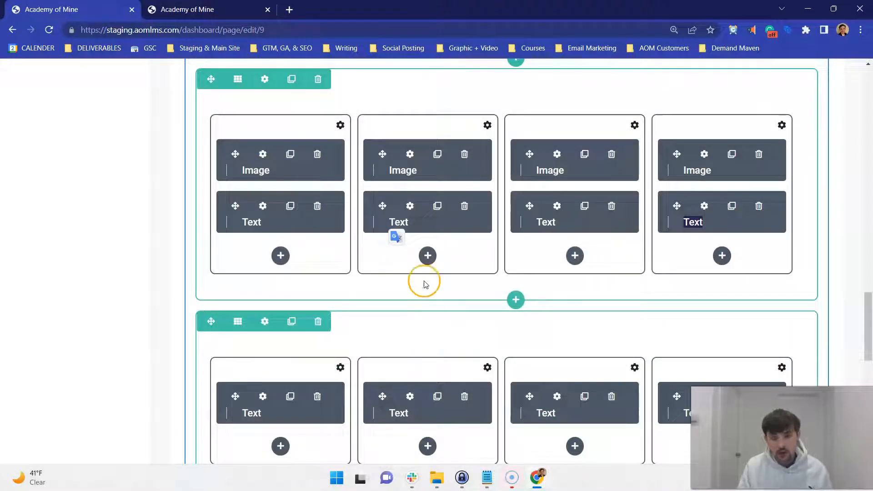
View the block types that can be added to the second column of the training row, without adding one.
click(428, 256)
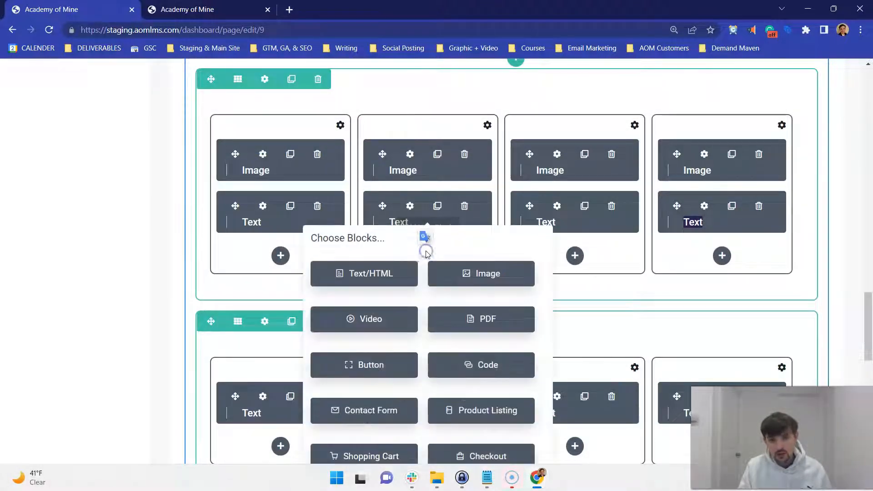
scroll(428, 255, down, 1)
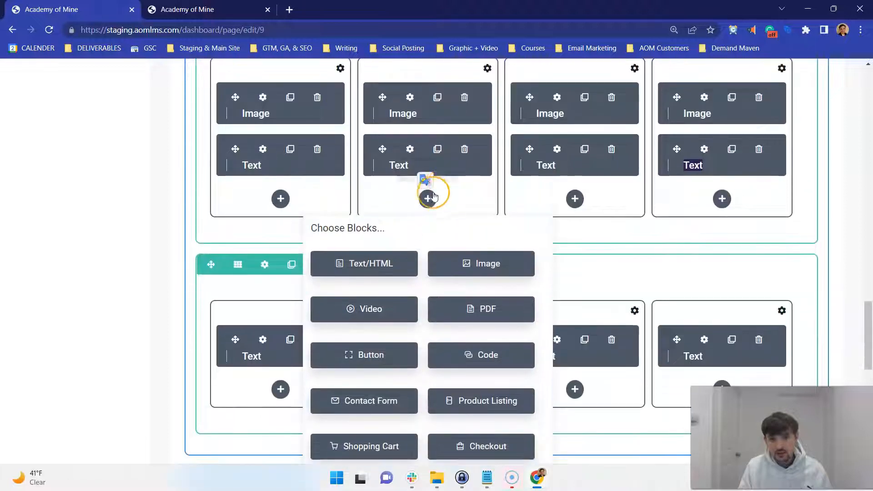
scroll(395, 292, down, 1)
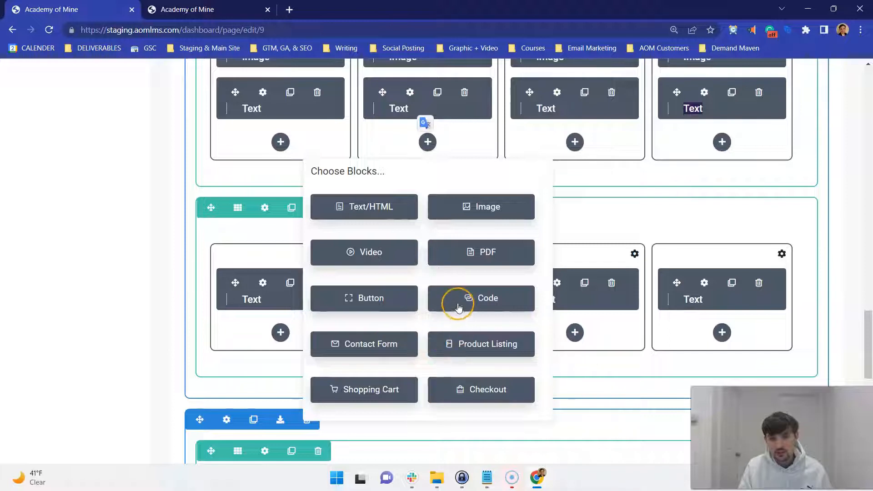
click(426, 142)
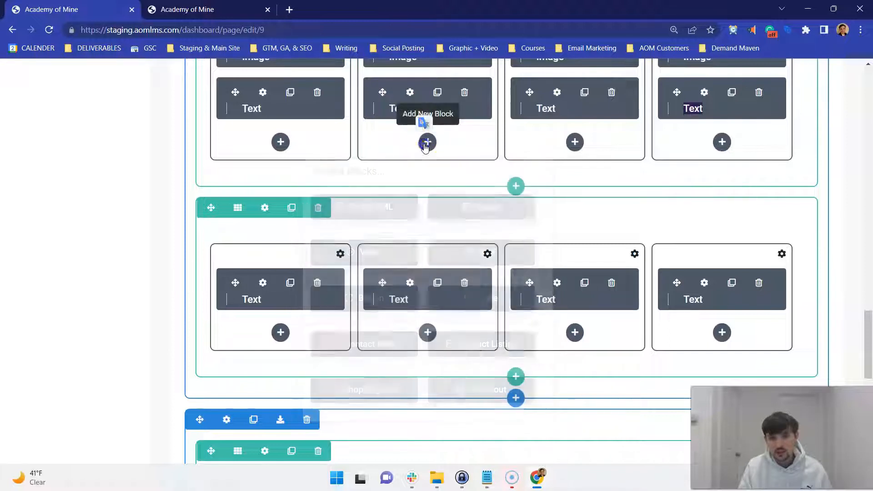
scroll(400, 121, up, 1)
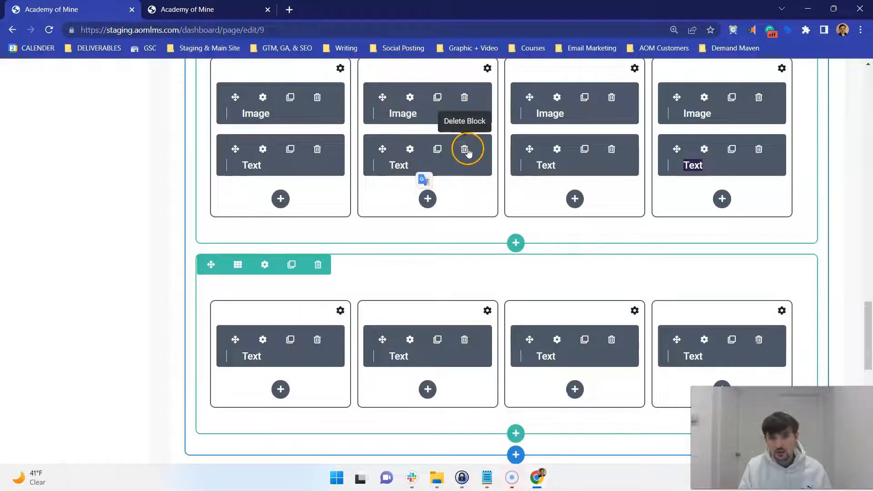
Clone the text block in the second column of the training row and delete the copy.
scroll(374, 171, up, 3)
mouse_move(382, 319)
mouse_down()
mouse_move(238, 269)
mouse_move(249, 255)
mouse_move(380, 314)
mouse_move(408, 249)
mouse_move(384, 356)
mouse_move(384, 345)
mouse_up()
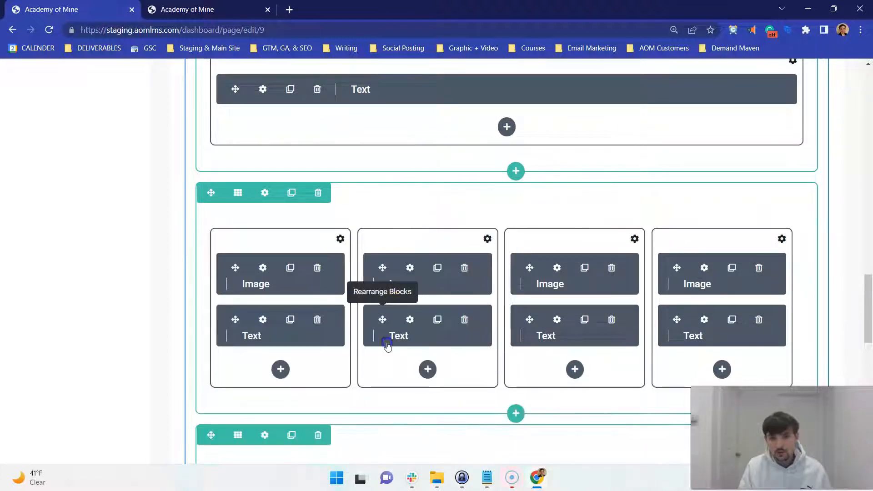
click(438, 320)
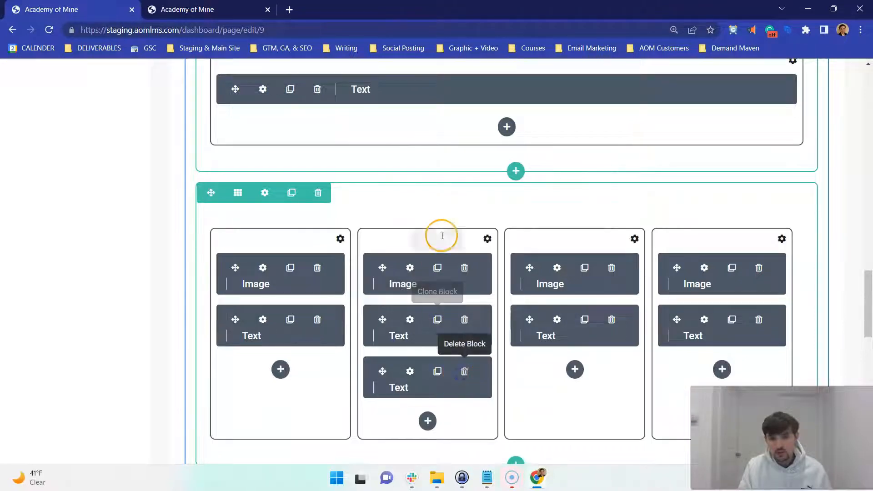
scroll(442, 236, up, 4)
scroll(438, 267, down, 4)
scroll(405, 322, up, 5)
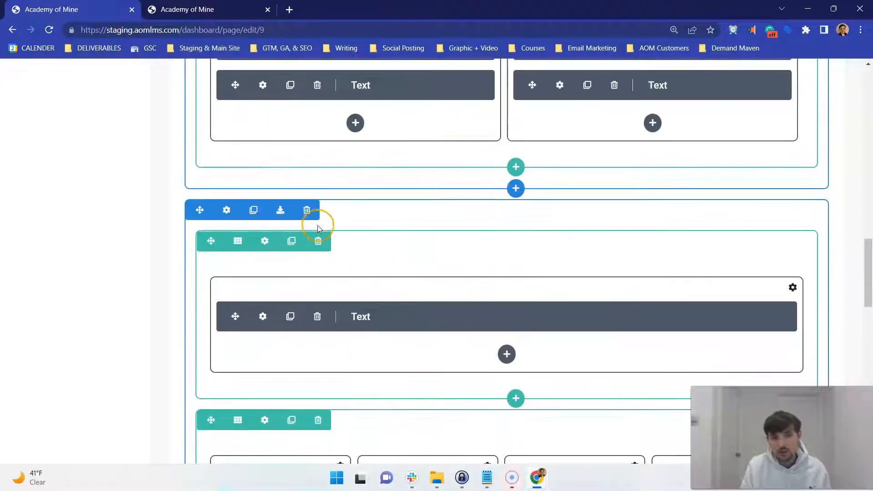
View the layout options of the heading row, and check the heading content in its text block.
click(238, 241)
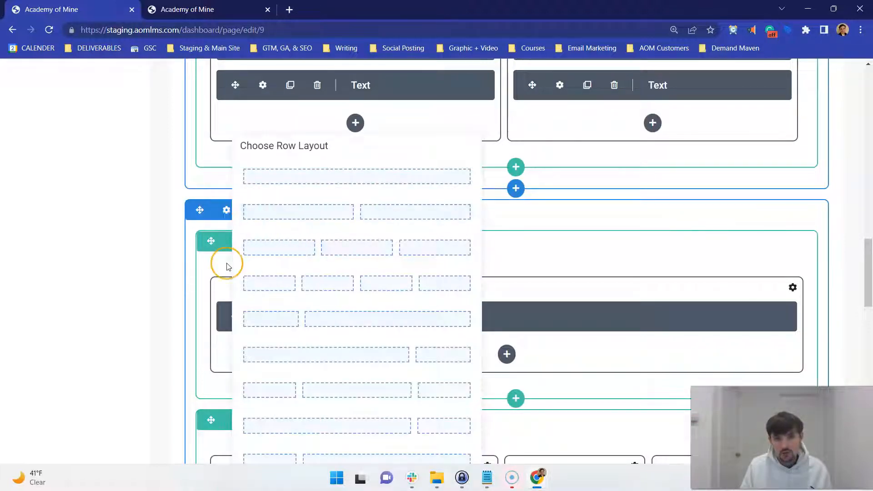
click(213, 274)
click(600, 312)
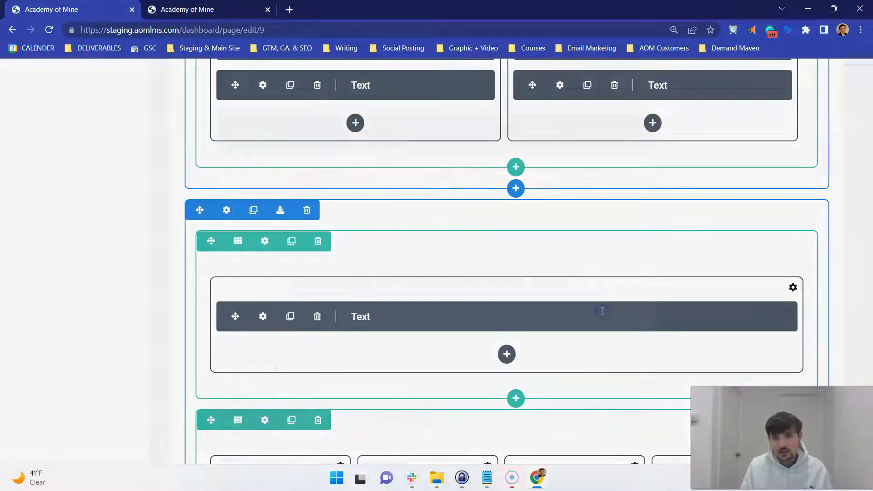
click(347, 302)
key(ctrl+a)
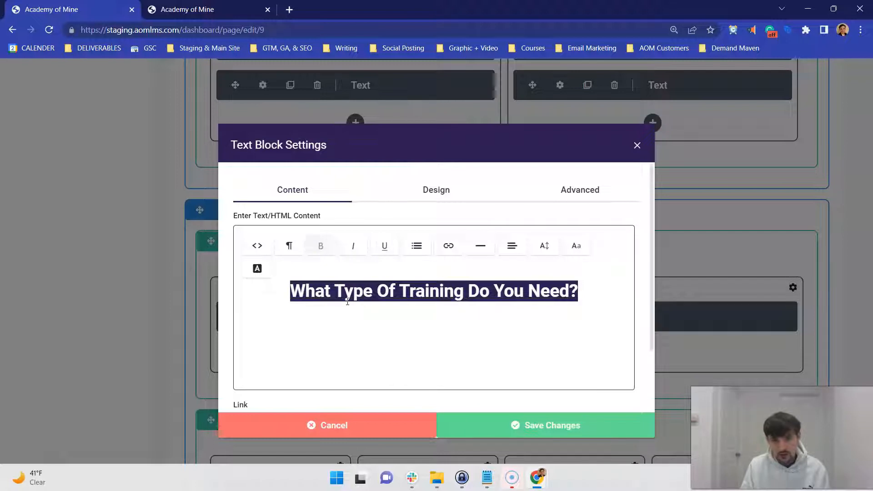
click(499, 419)
On the public page, highlight the "What Type Of Training Do You Need?" heading.
click(247, 10)
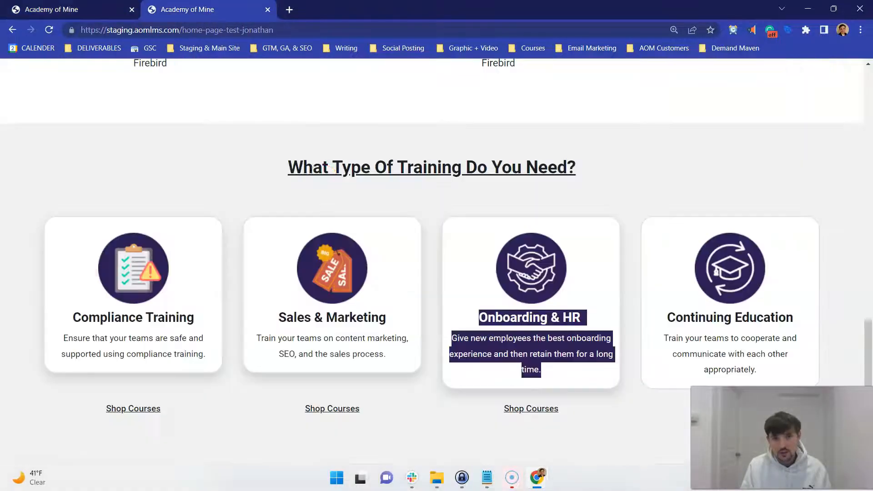
drag(298, 166, 558, 194)
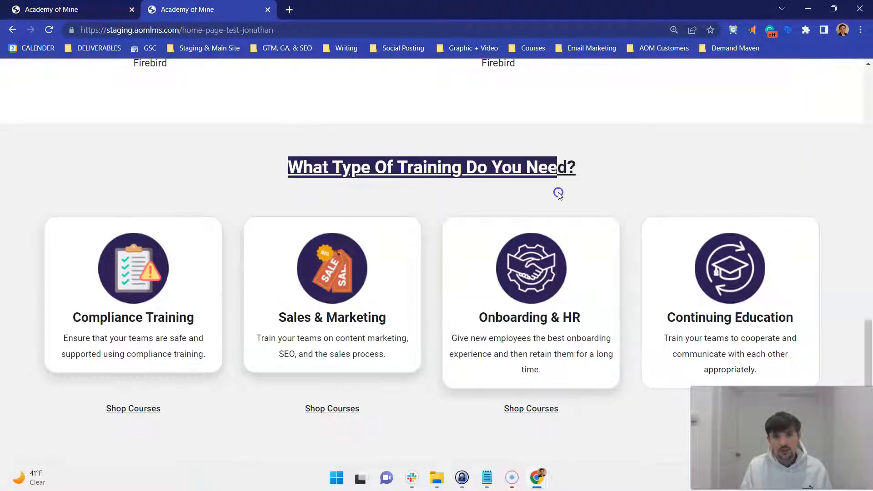
click(262, 117)
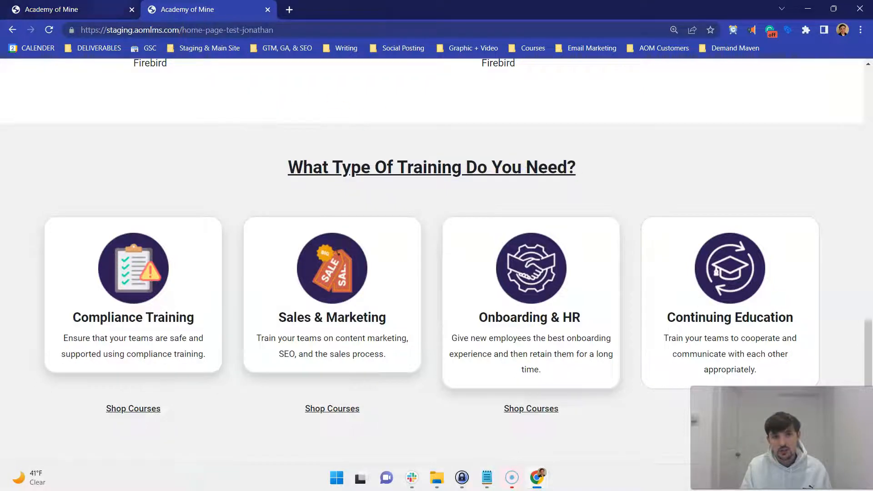
Back in the page editor, change the heading row to a layout of two equal columns.
key(ctrl+shift+Tab)
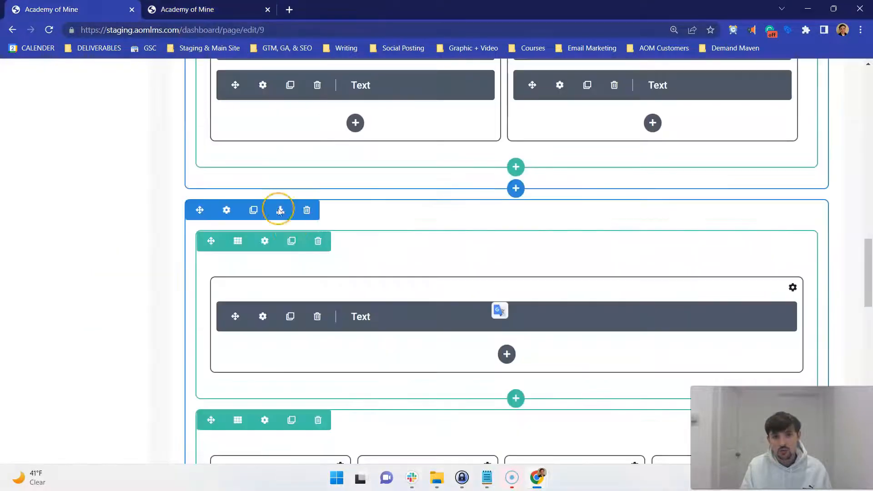
click(236, 242)
click(351, 213)
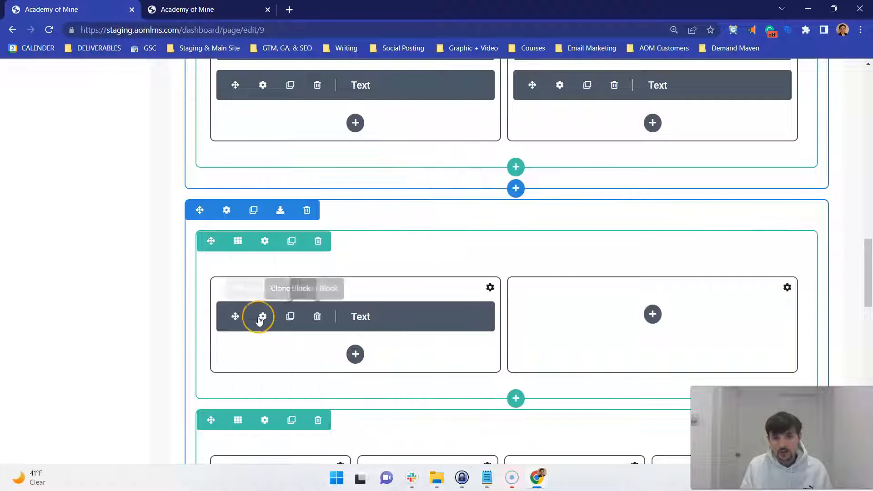
Clone the heading row's text block, move the copy into the empty second column, and update the page.
click(291, 319)
drag(241, 356, 556, 300)
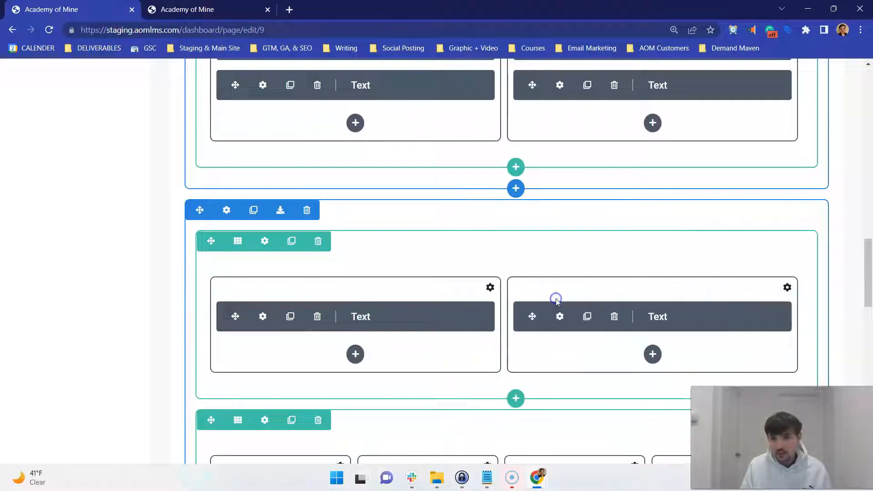
scroll(534, 268, up, 10)
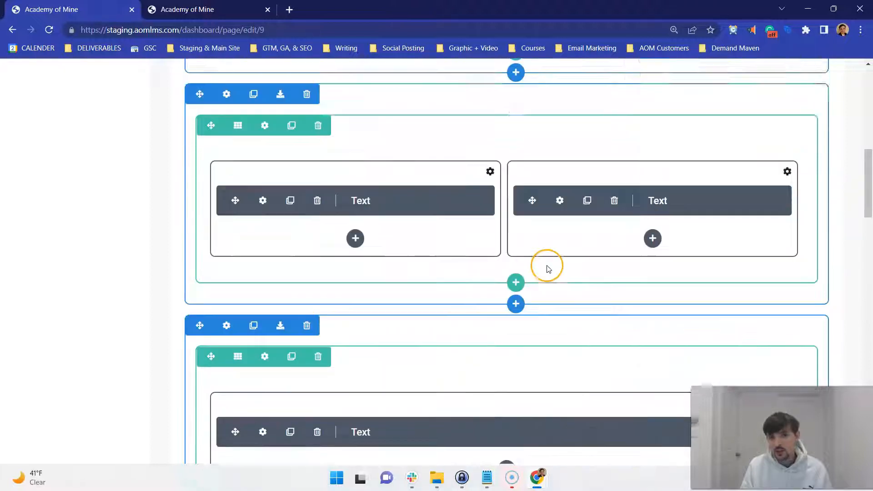
click(786, 137)
Reload the public page and highlight both "What Type Of Training Do You Need?" headings to compare their alignment.
key(ctrl+Tab)
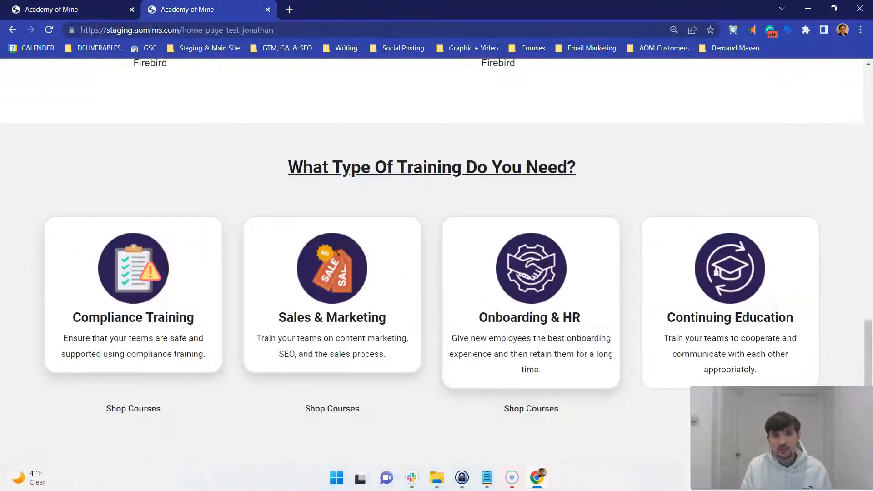
click(49, 30)
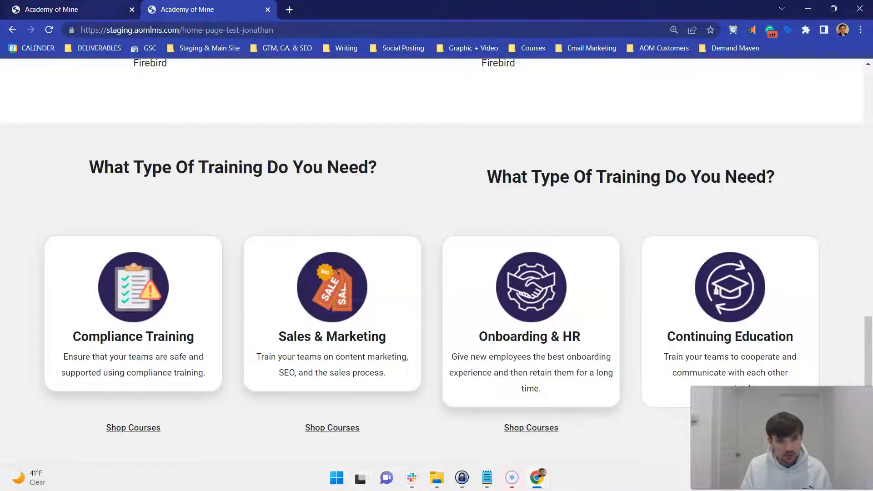
click(91, 9)
scroll(377, 178, down, 10)
scroll(378, 177, up, 2)
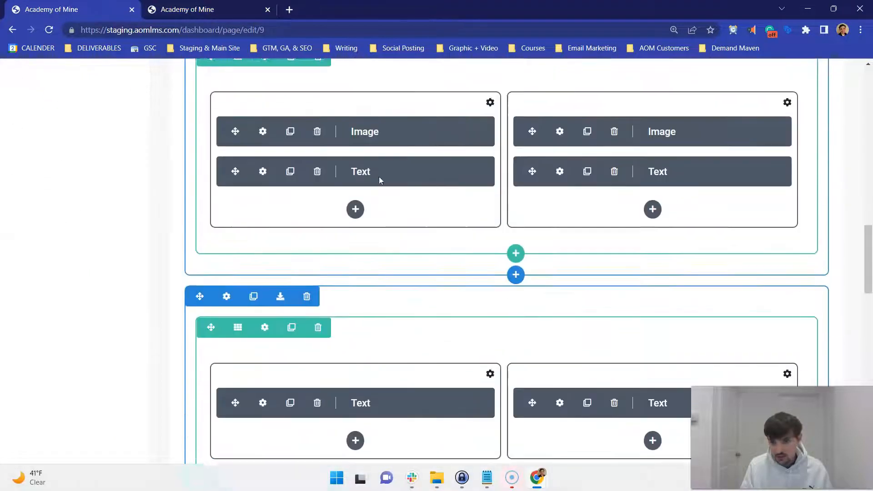
scroll(378, 178, down, 4)
click(205, 9)
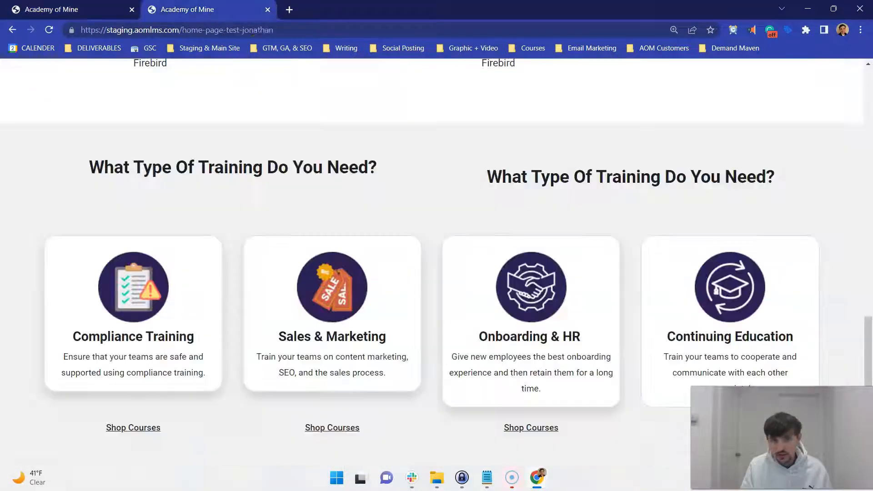
drag(100, 168, 647, 212)
drag(700, 212, 762, 214)
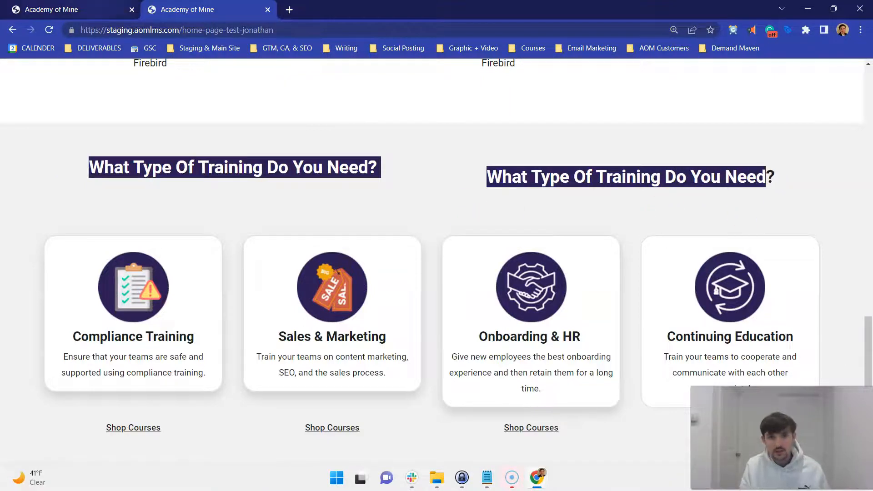
In the page editor, check the design settings of the heading row's first column, and close them without saving.
click(68, 10)
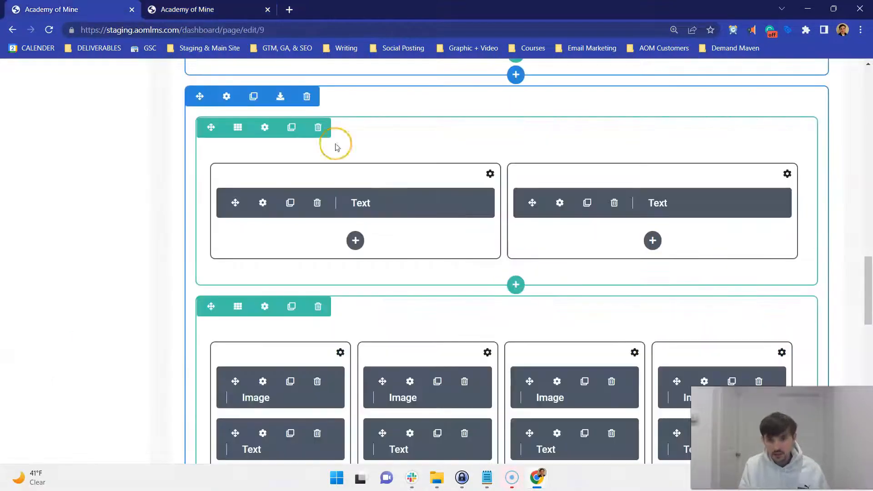
click(490, 174)
click(411, 188)
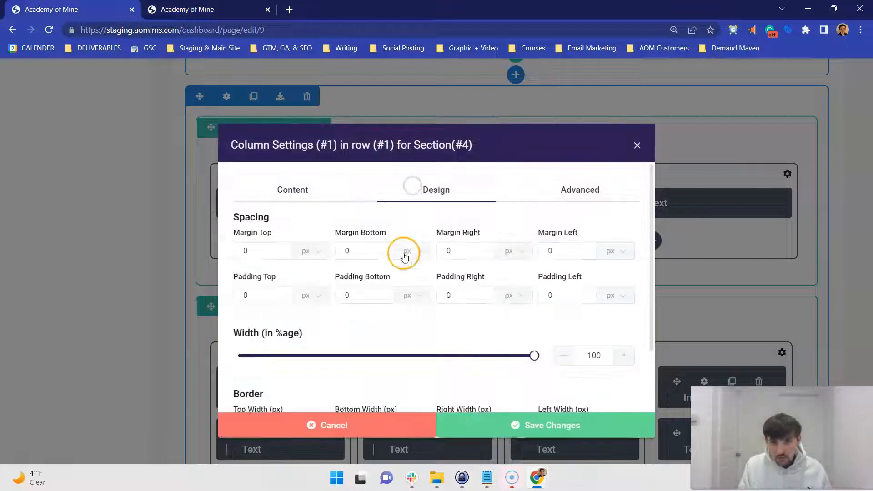
scroll(375, 403, down, 2)
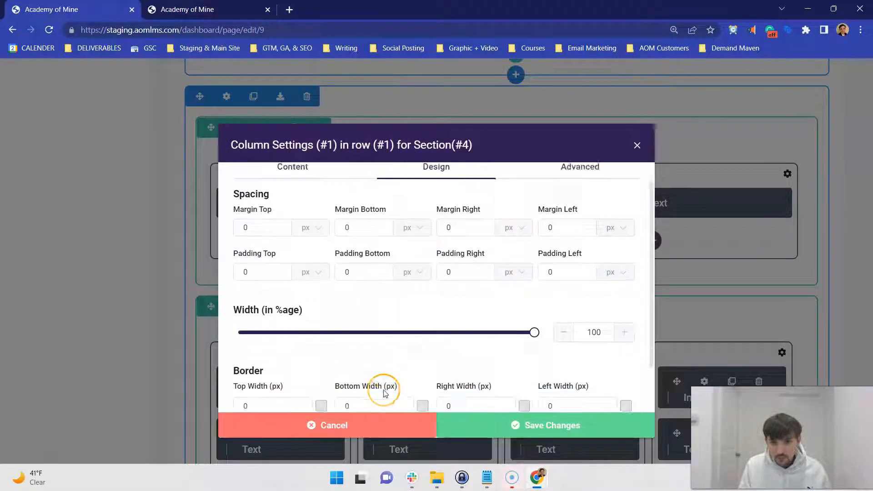
scroll(386, 401, up, 2)
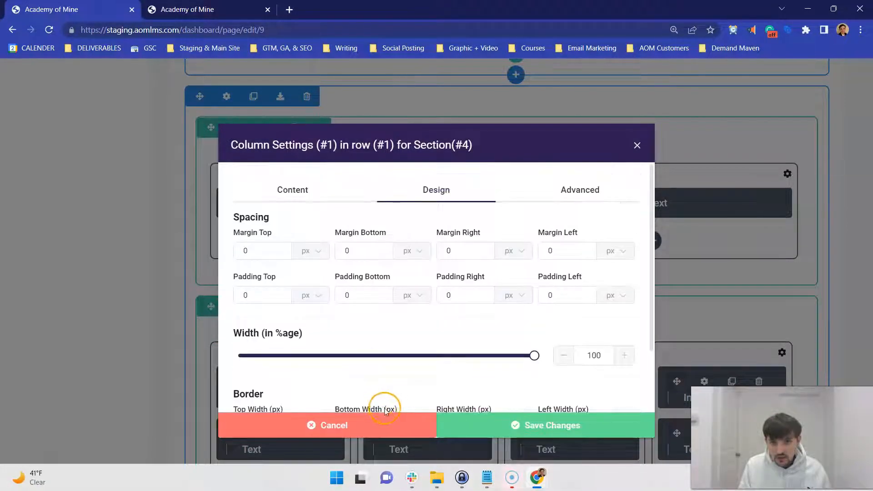
click(384, 426)
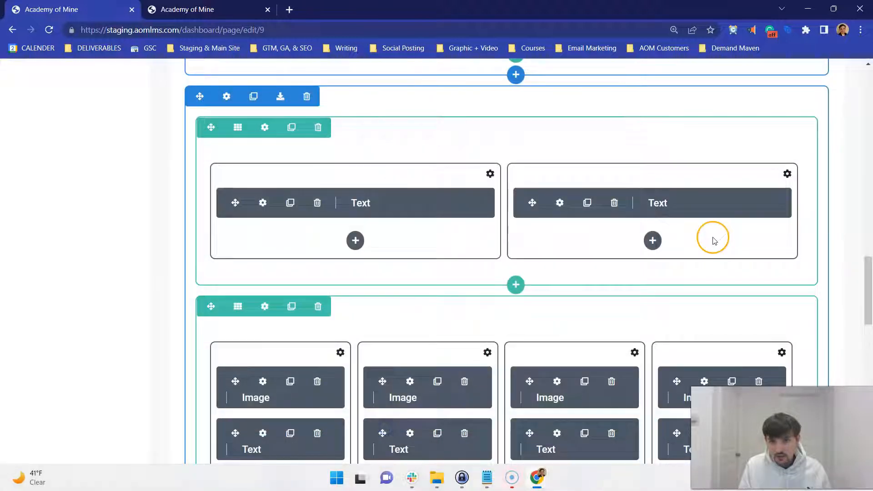
Check the padding in the design settings of the heading row's second column for comparison.
click(785, 174)
click(431, 193)
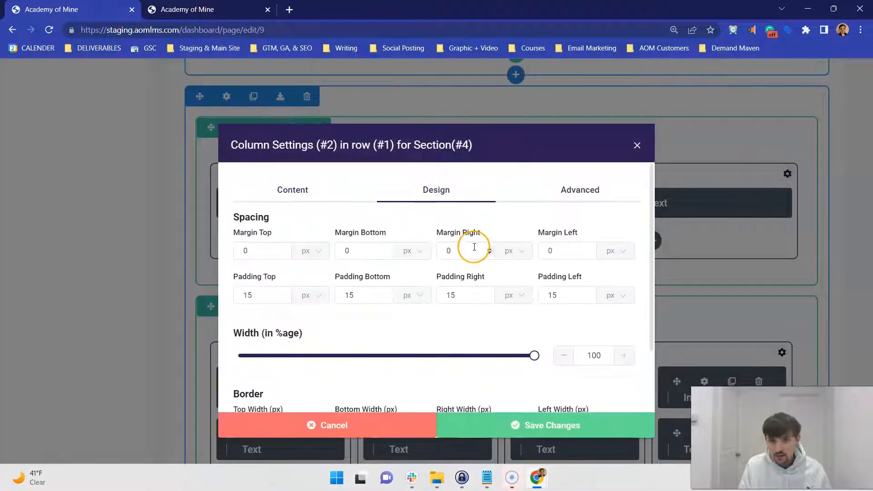
scroll(474, 247, down, 3)
scroll(356, 205, up, 3)
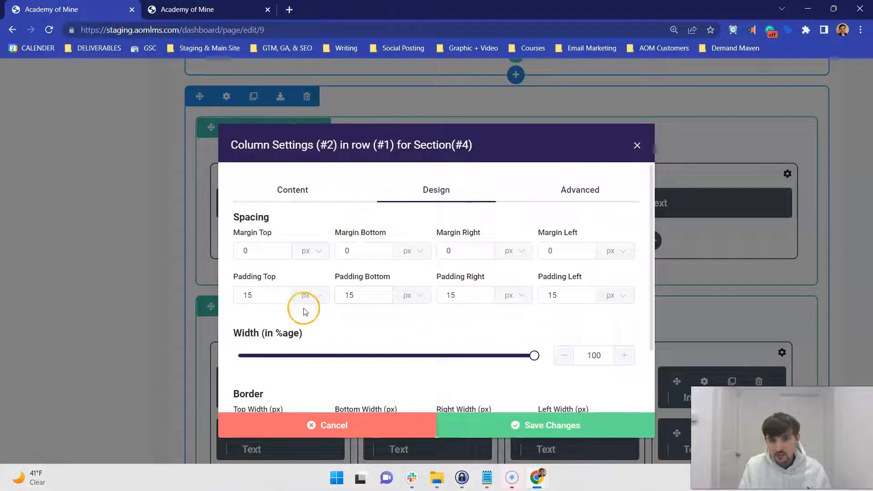
text(0)
click(359, 296)
drag(247, 293, 189, 296)
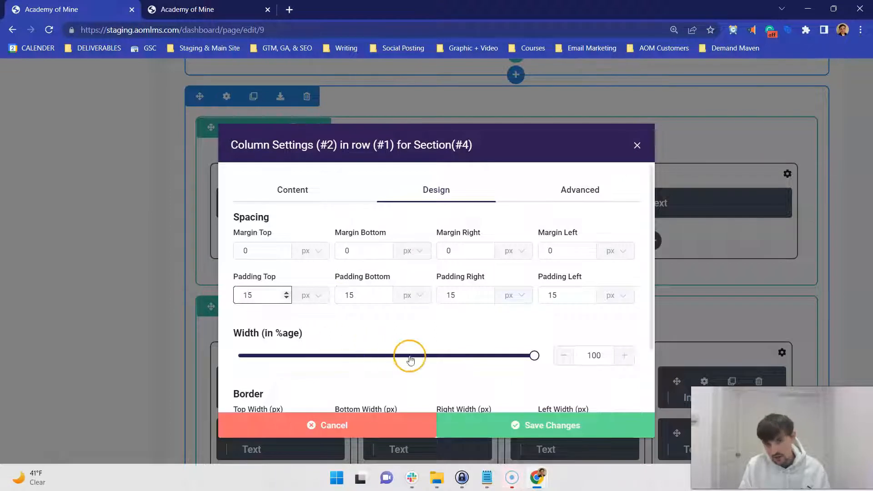
click(478, 423)
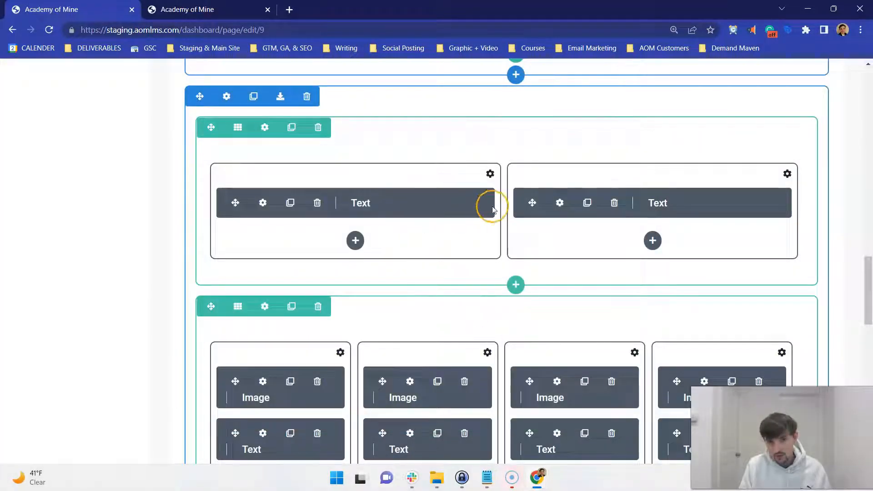
Set the top, bottom, right and left padding of the heading row's first column to 15 px and save the column settings.
click(490, 174)
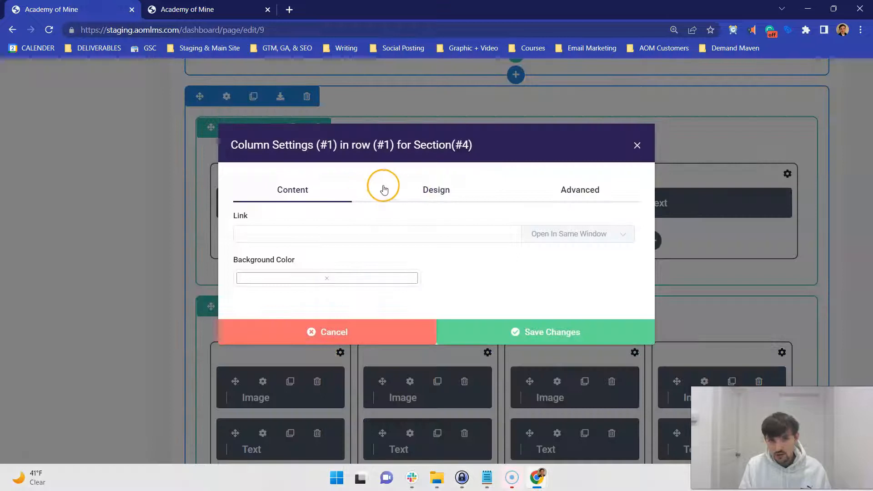
click(385, 187)
click(268, 295)
text(15)
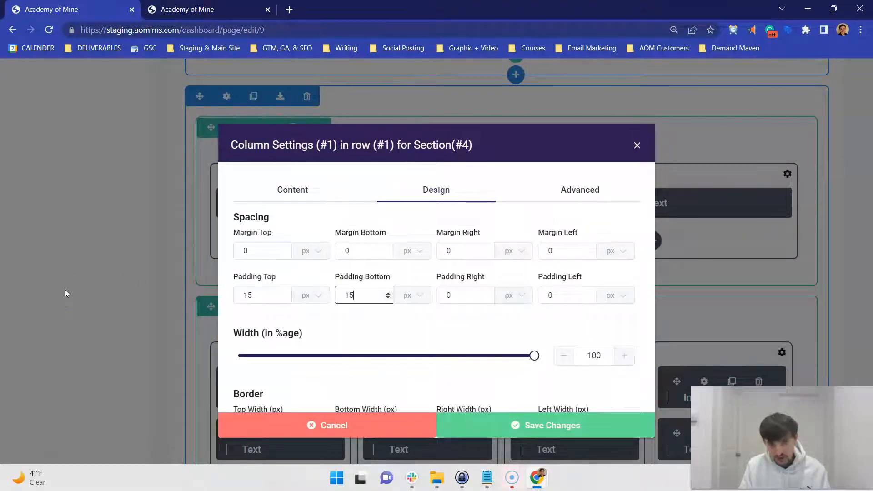
key(Tab)
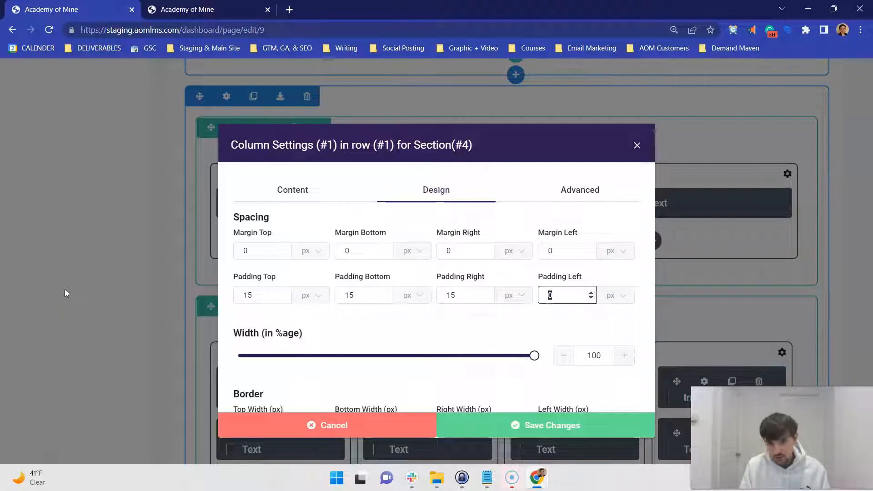
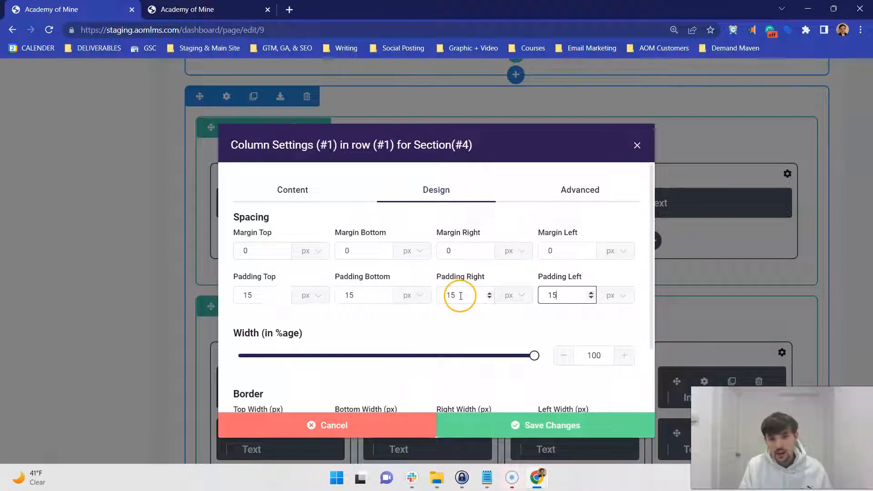
scroll(459, 296, down, 1)
scroll(480, 314, down, 1)
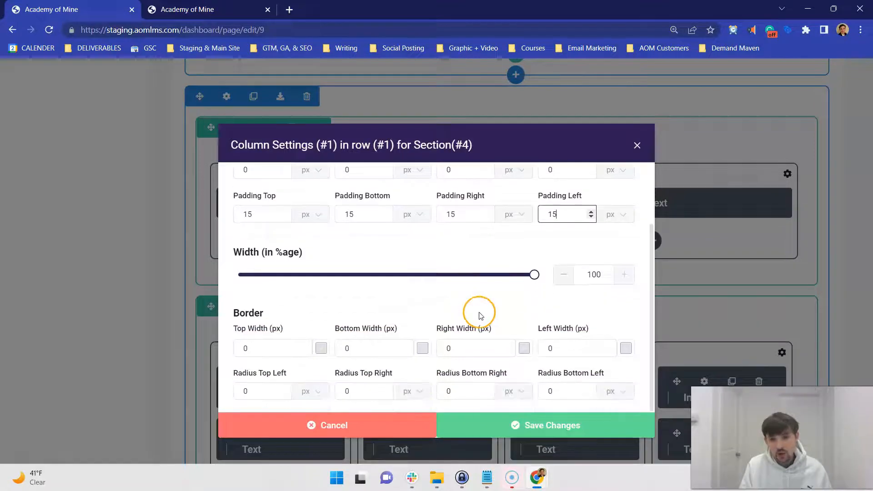
scroll(390, 276, up, 2)
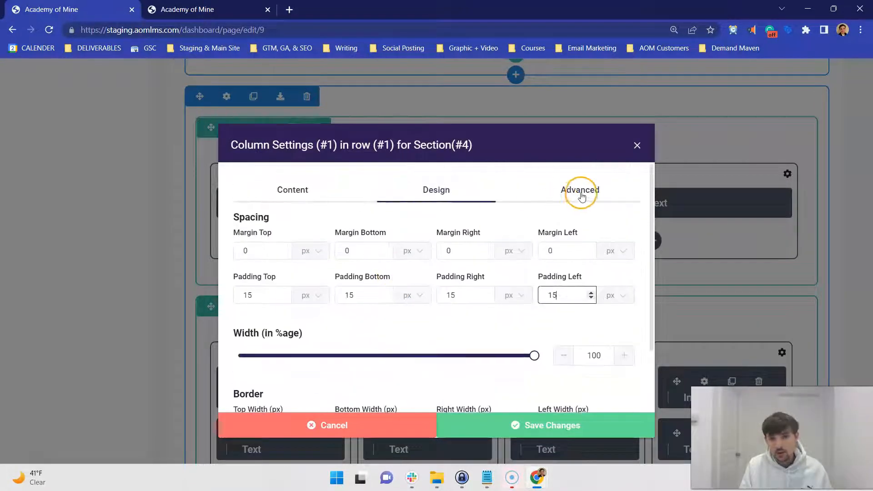
click(292, 189)
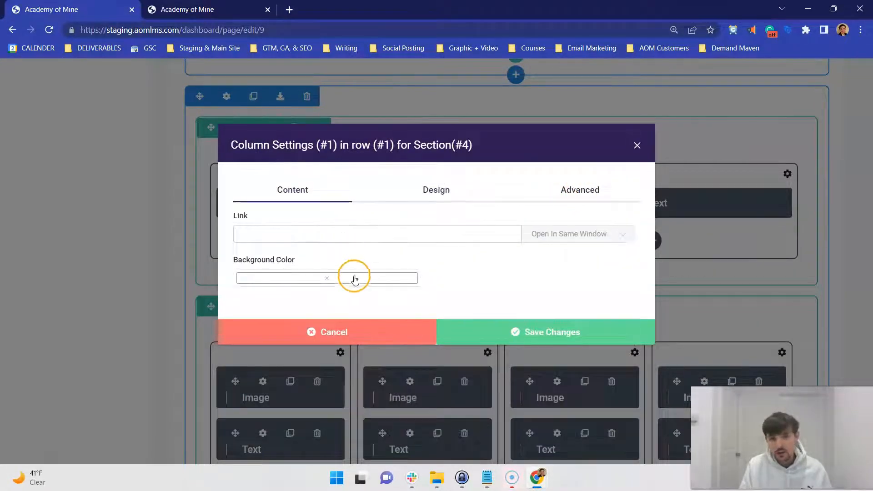
click(508, 327)
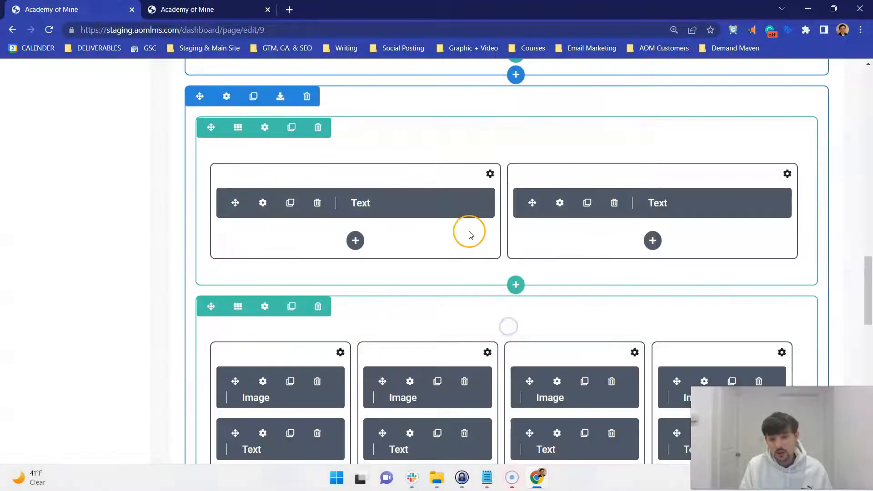
Recheck the design settings of the heading row's first column, and open those of its second column.
click(490, 174)
click(445, 191)
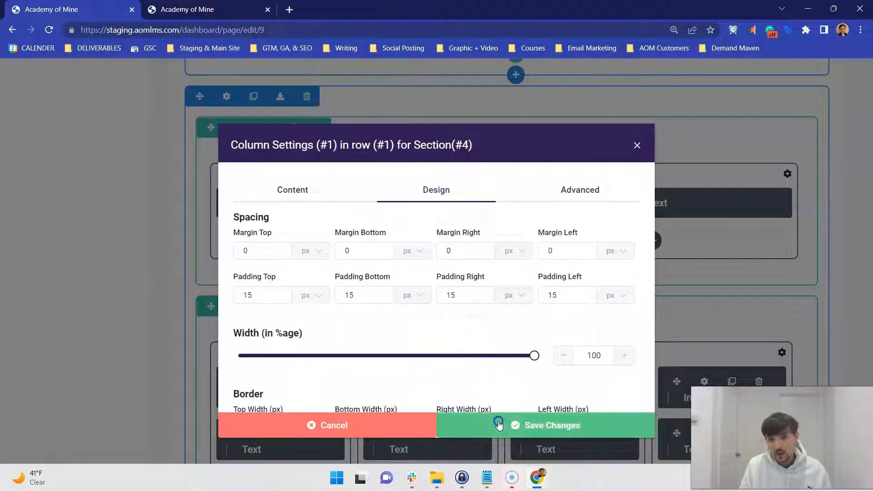
click(497, 423)
click(787, 344)
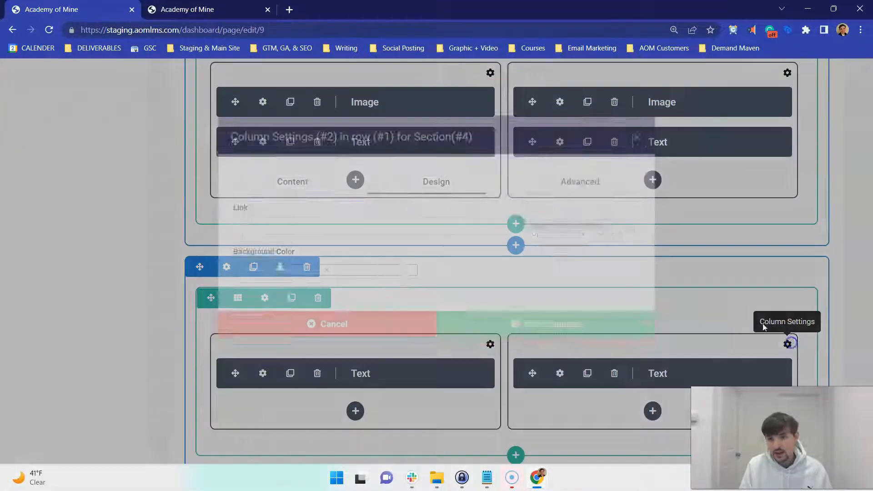
click(439, 181)
Return to the public page and point out the uneven height of the two training headings by selecting their text.
click(195, 8)
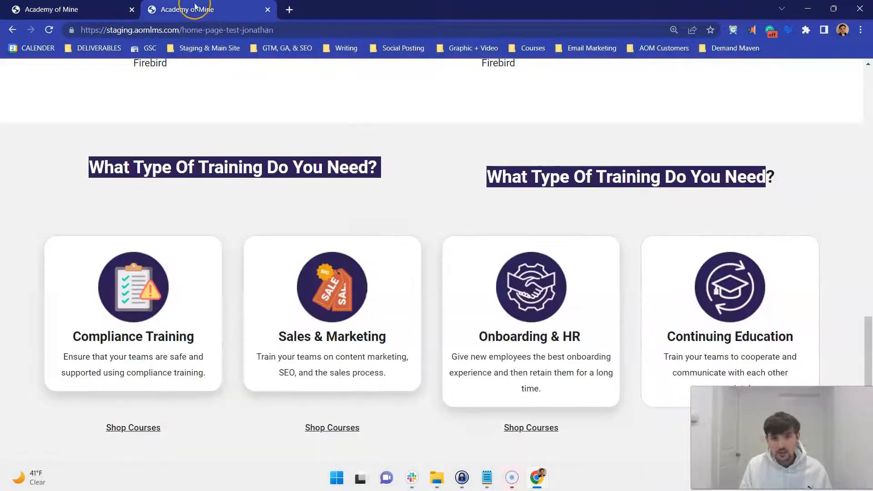
click(220, 216)
drag(177, 167, 719, 199)
click(549, 159)
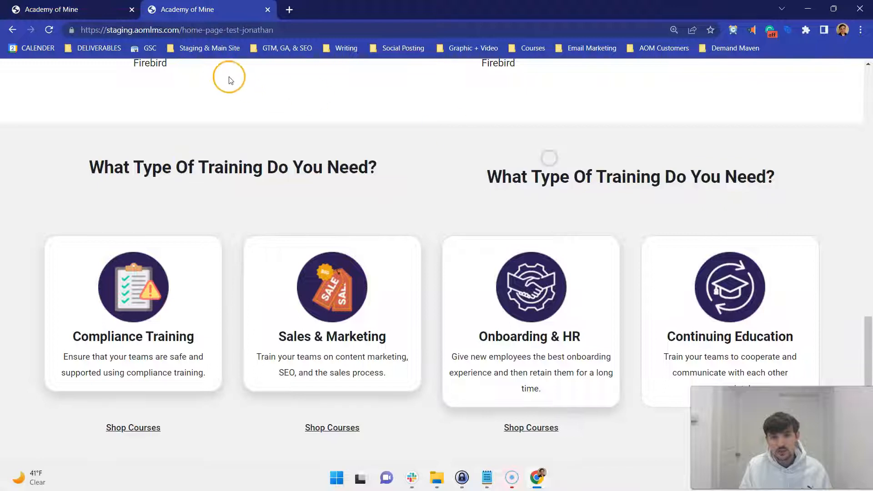
Update the page with the new column padding, and reload the public page to check how the two headings line up.
click(86, 3)
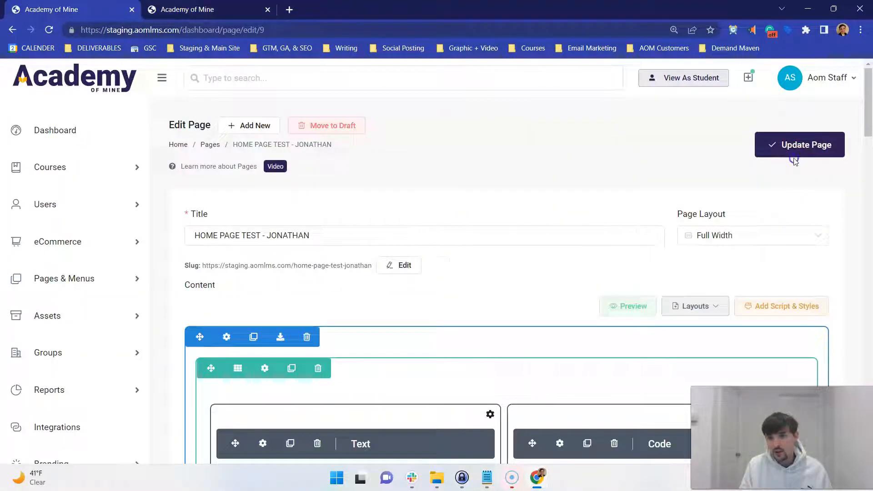
click(802, 144)
click(195, 9)
click(48, 30)
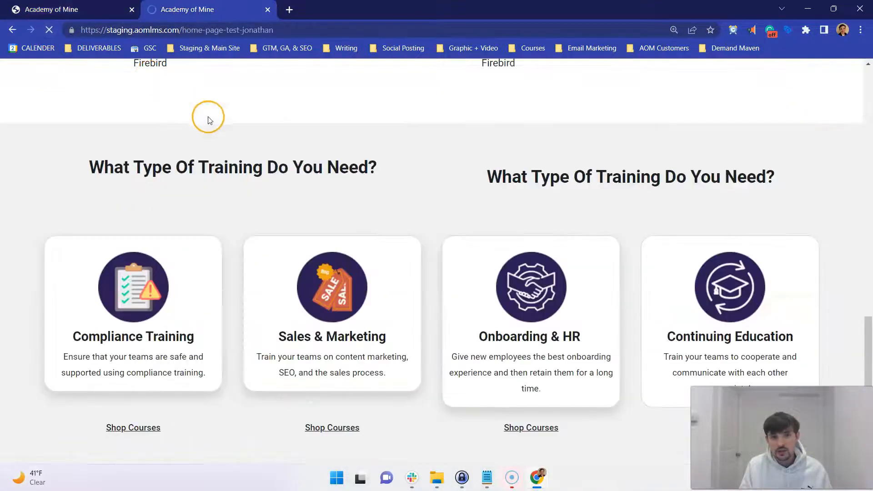
drag(94, 180, 391, 191)
Change the heading row back to a single-column layout and delete its second text block.
click(109, 4)
scroll(335, 202, down, 10)
scroll(336, 202, down, 10)
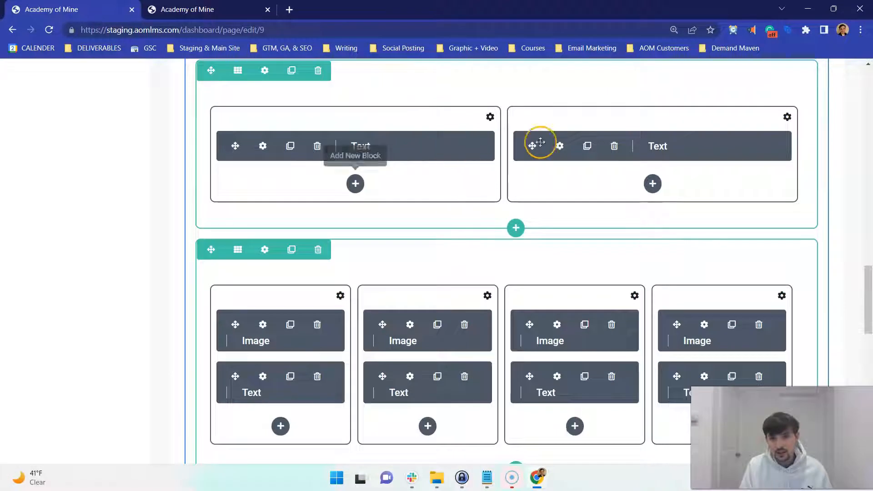
click(236, 73)
click(298, 121)
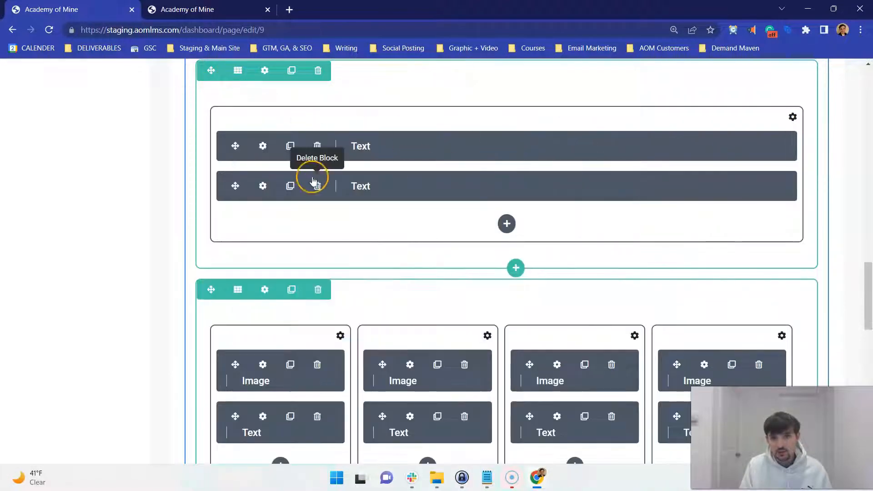
click(318, 186)
click(387, 240)
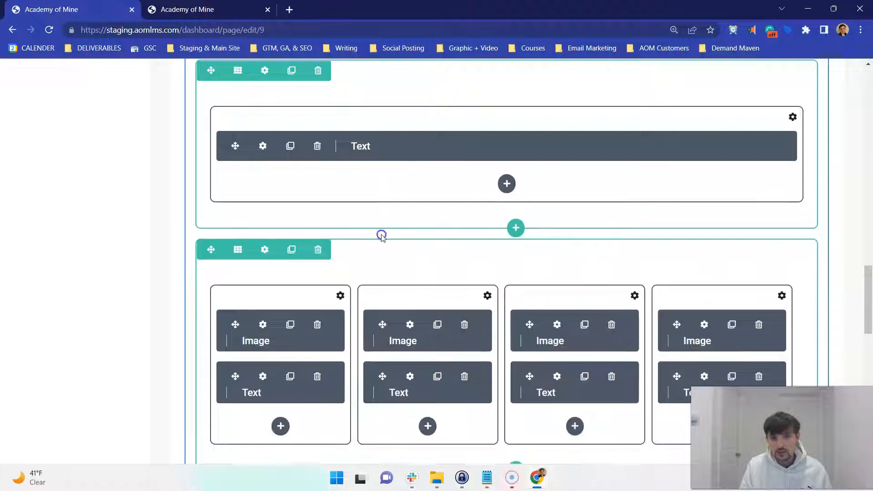
Update the page and reload the public page to check the single training heading above the four cards.
scroll(435, 189, up, 15)
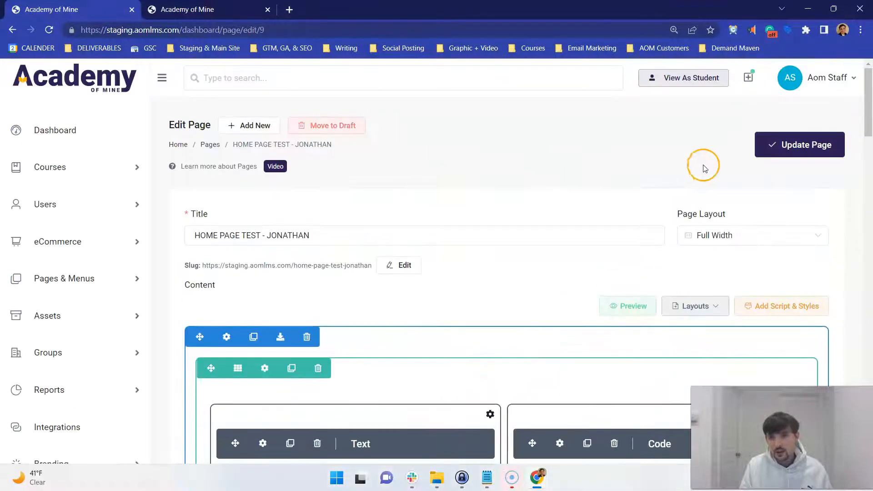
click(799, 144)
key(ctrl+Tab)
key(ctrl+r)
scroll(331, 165, down, 3)
scroll(329, 164, up, 3)
scroll(128, 345, down, 1)
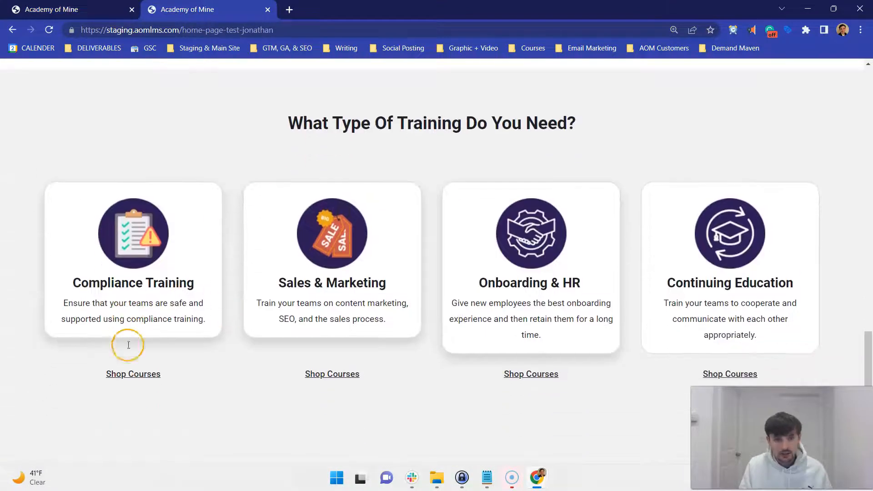
In the page editor, left-align the description paragraph of the Compliance Training card's text block.
drag(69, 280, 231, 327)
click(127, 17)
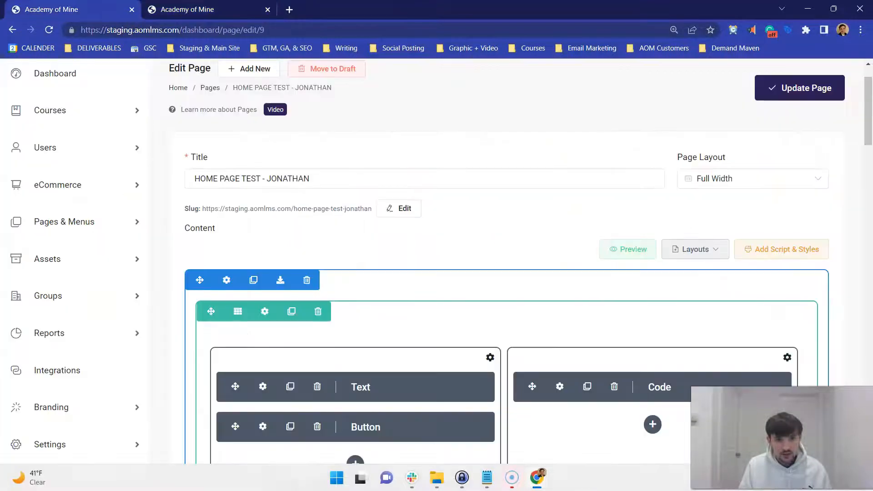
scroll(283, 354, down, 10)
scroll(283, 357, down, 5)
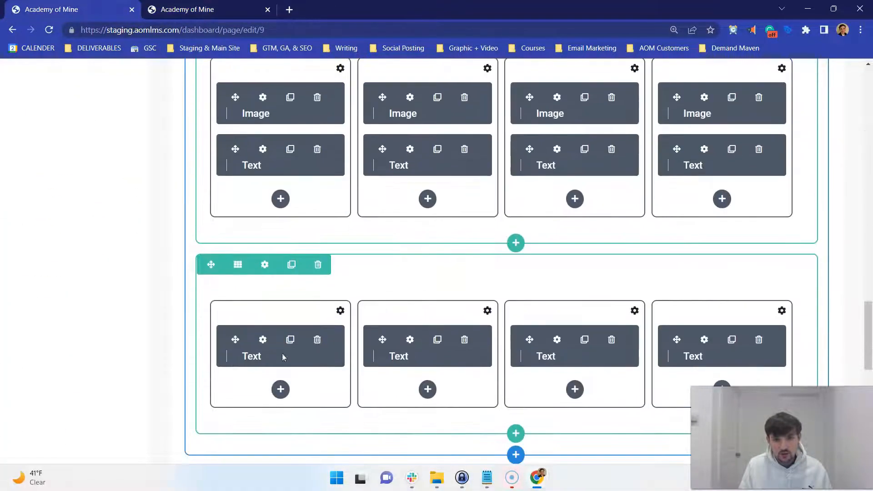
double_click(288, 178)
scroll(313, 277, down, 3)
drag(273, 224, 608, 250)
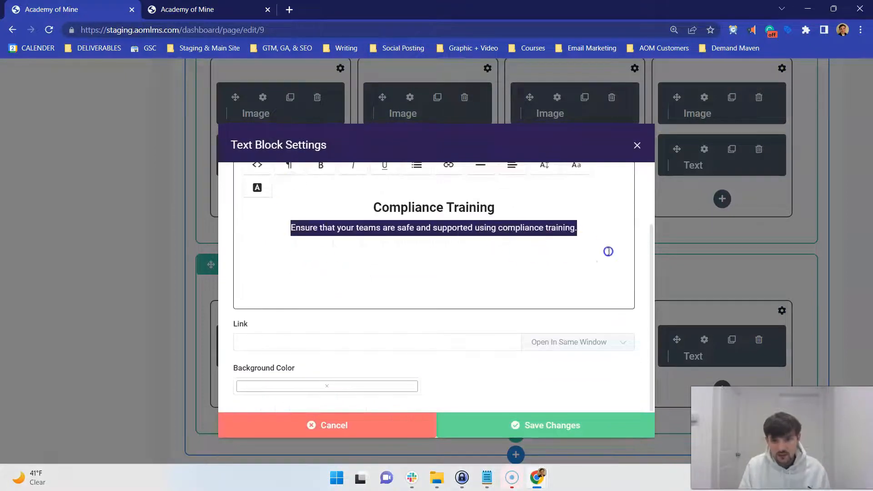
scroll(608, 250, up, 2)
click(518, 247)
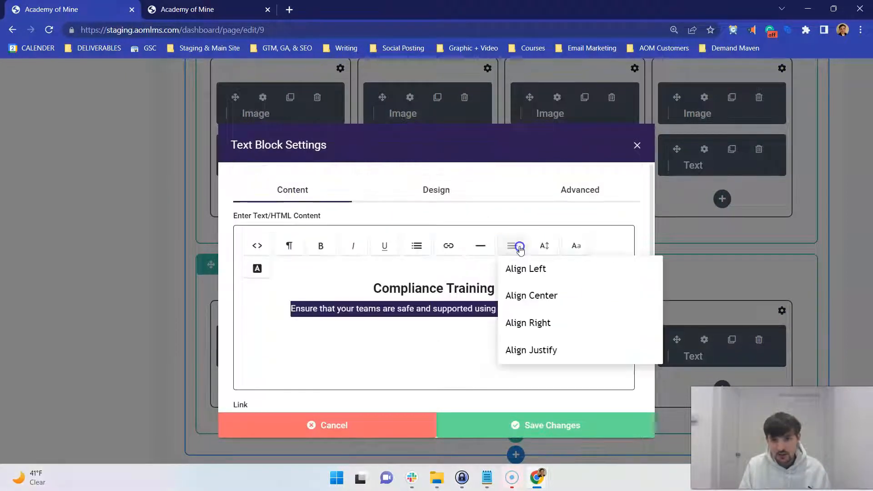
click(522, 269)
Left-align the Compliance Training heading in the same text block and publish the change.
click(502, 311)
drag(496, 301, 364, 289)
click(495, 291)
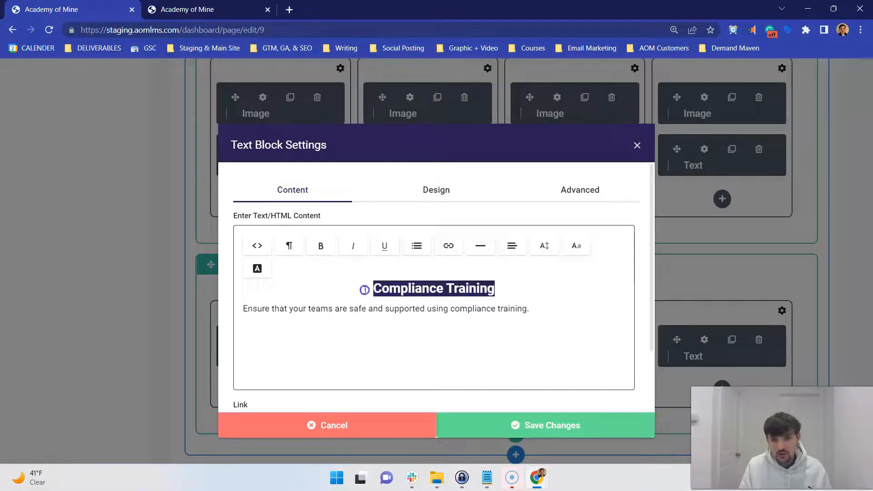
click(510, 248)
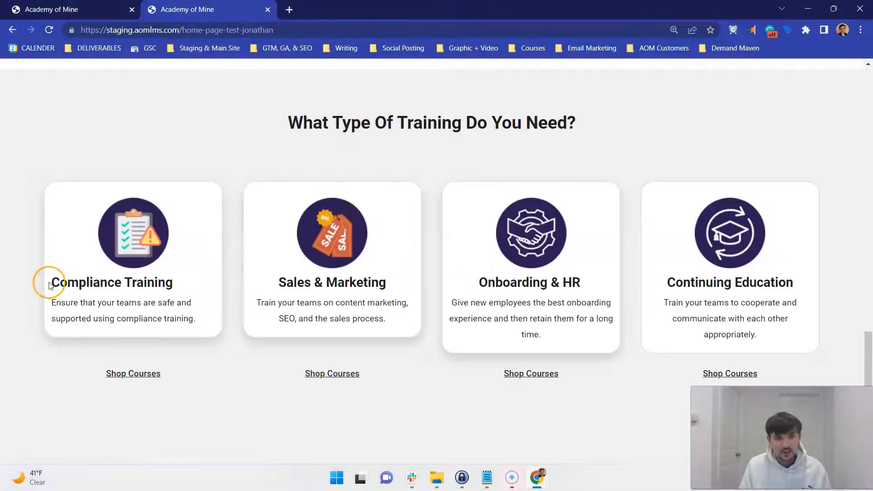
Examine the Compliance Training card's text alignment on the public page and compare it with the neighbouring cards.
drag(50, 285, 166, 315)
click(180, 291)
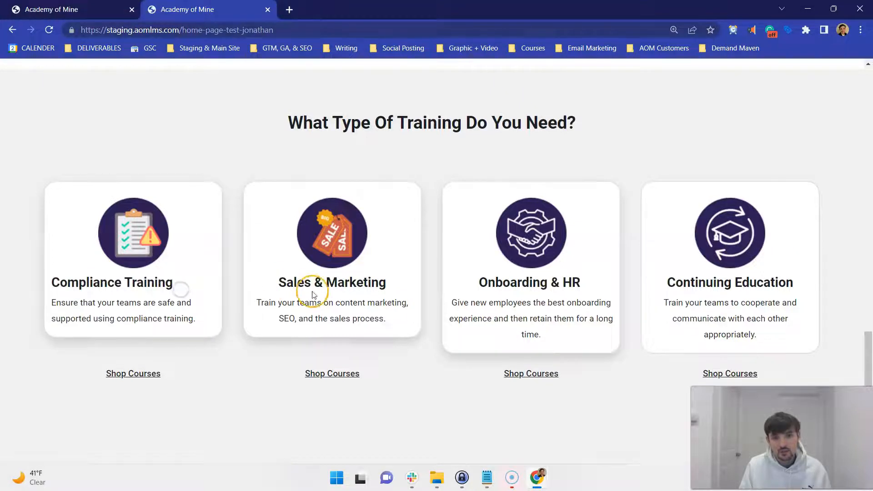
scroll(318, 193, up, 7)
scroll(373, 338, down, 10)
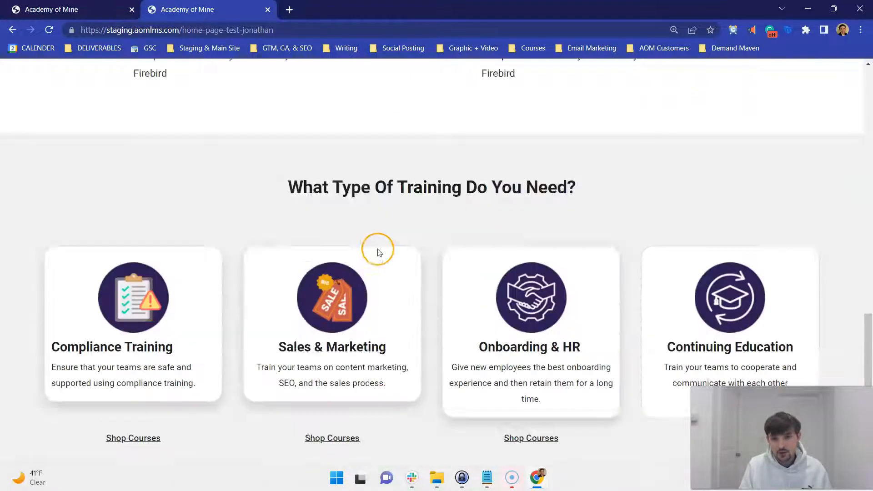
scroll(280, 268, up, 3)
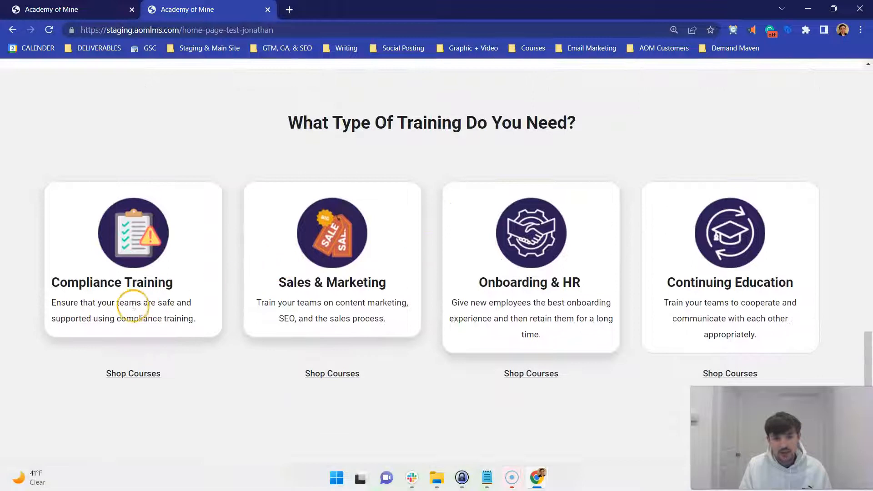
Back in the editor, inspect the HTML source of the Compliance Training text block and close it without changes.
key(ctrl+shift+Tab)
scroll(280, 222, down, 3)
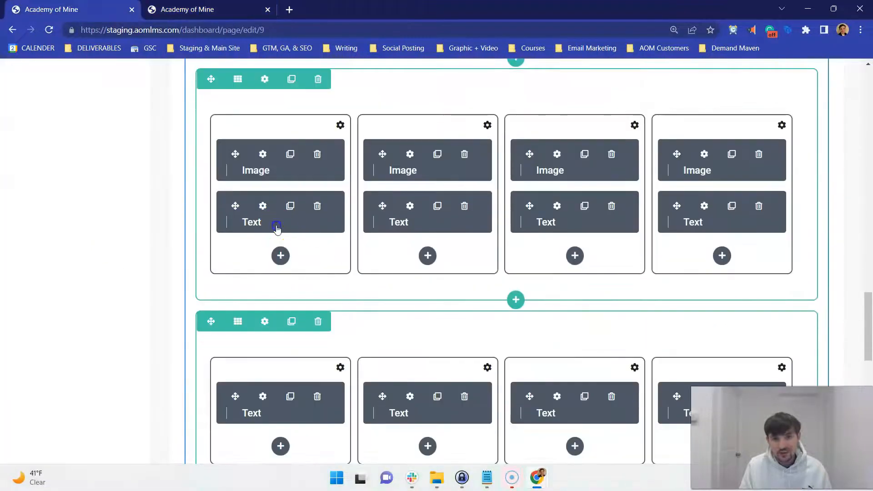
double_click(277, 227)
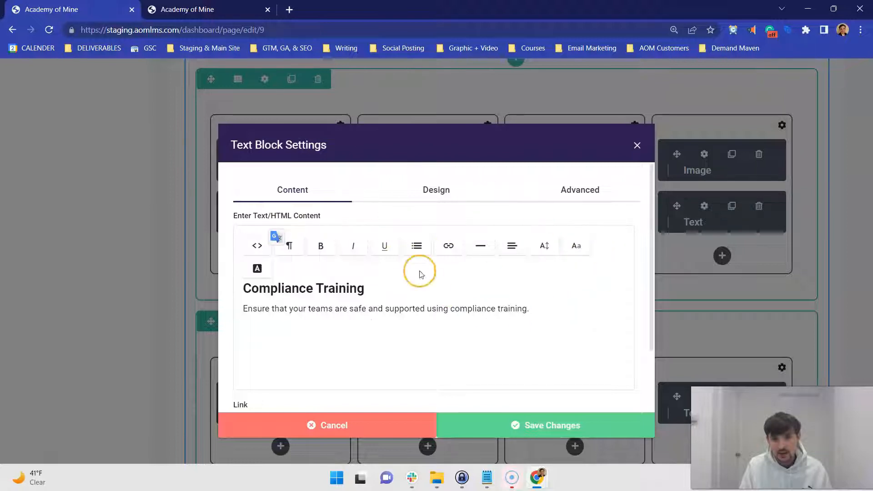
click(257, 245)
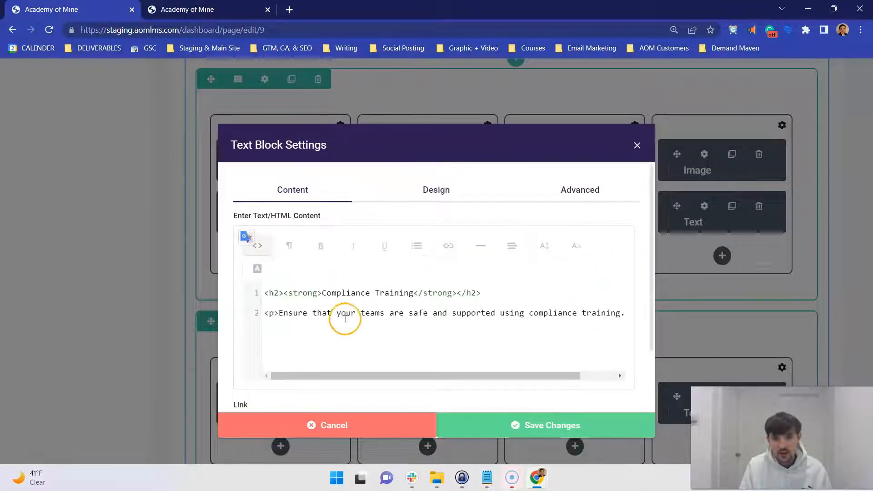
scroll(411, 341, down, 5)
click(384, 418)
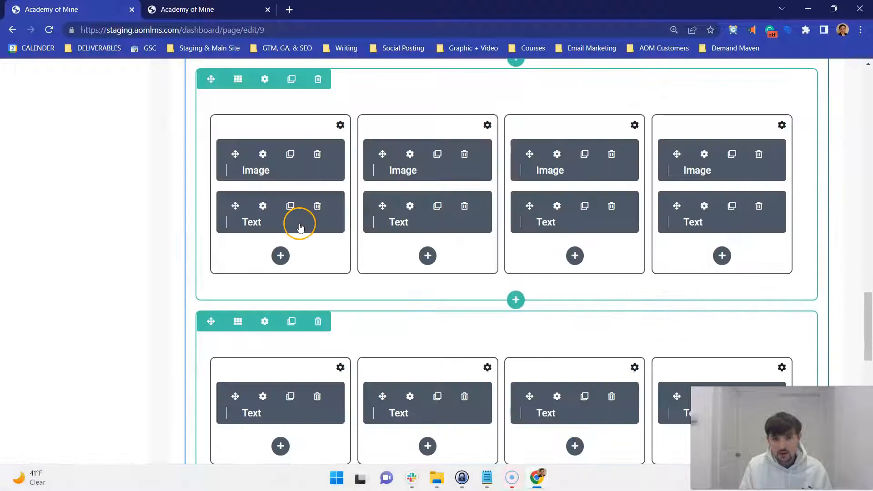
View the block types that can be added to the first card's column, then close the list.
click(280, 255)
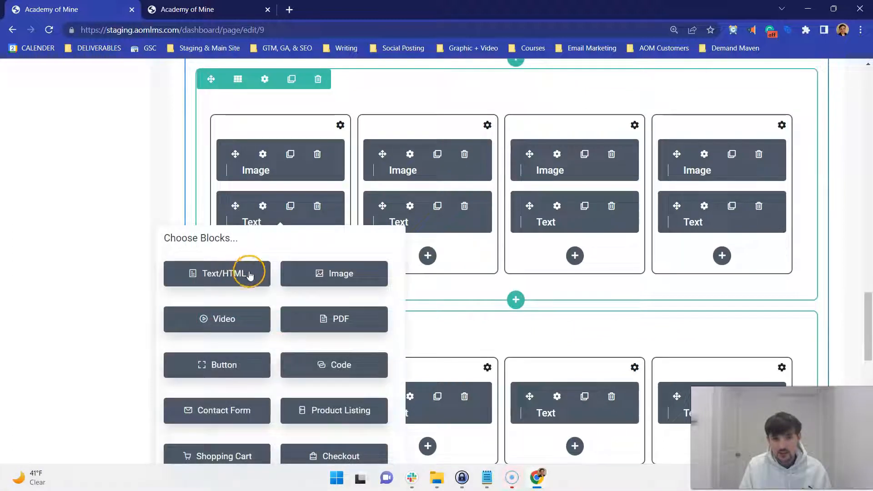
click(460, 309)
click(280, 255)
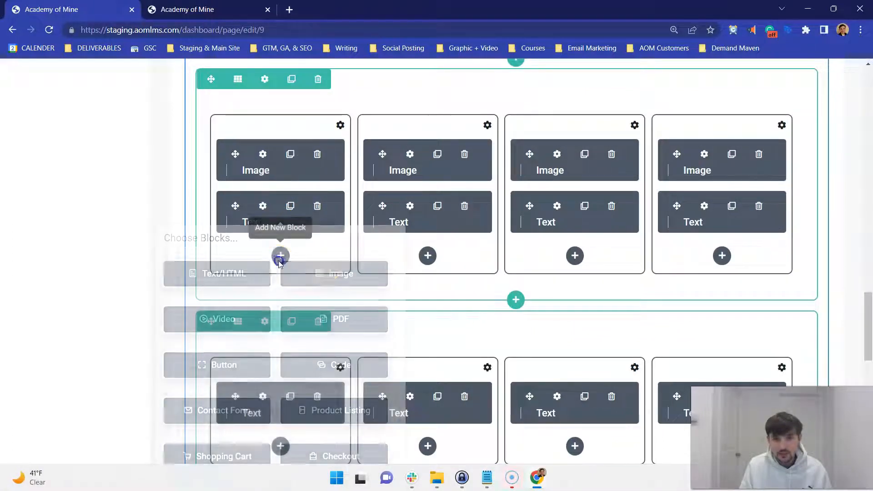
Review the first card's image block settings, including the media library, spacing, width and alignment options.
click(341, 274)
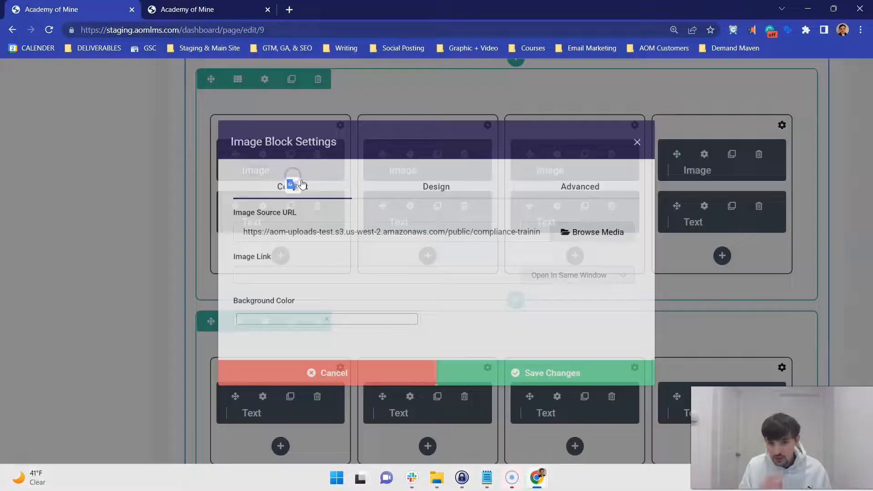
click(425, 233)
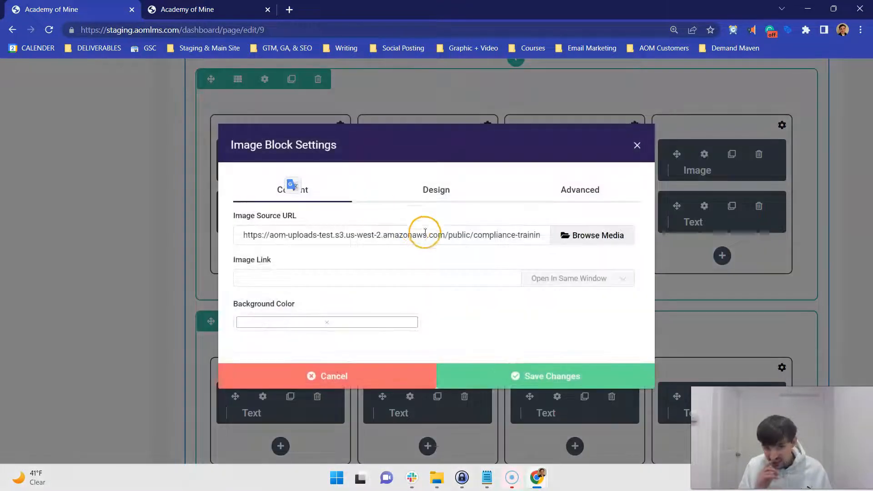
click(581, 244)
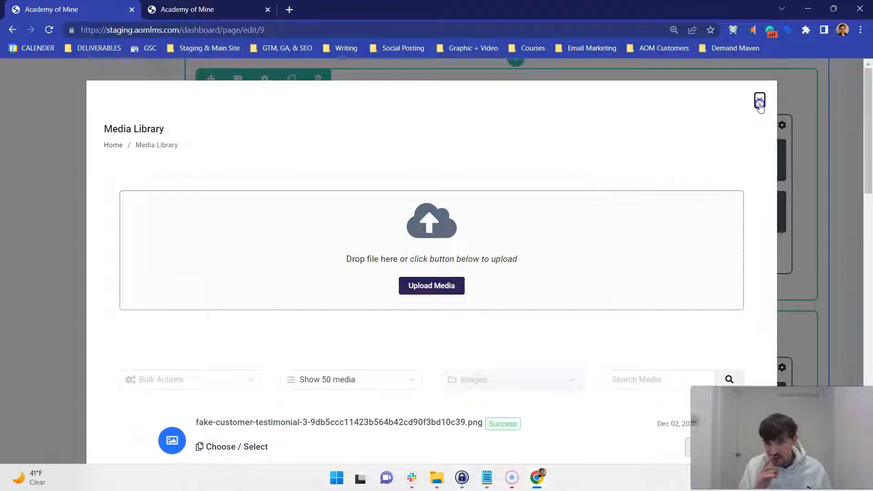
click(759, 99)
click(430, 183)
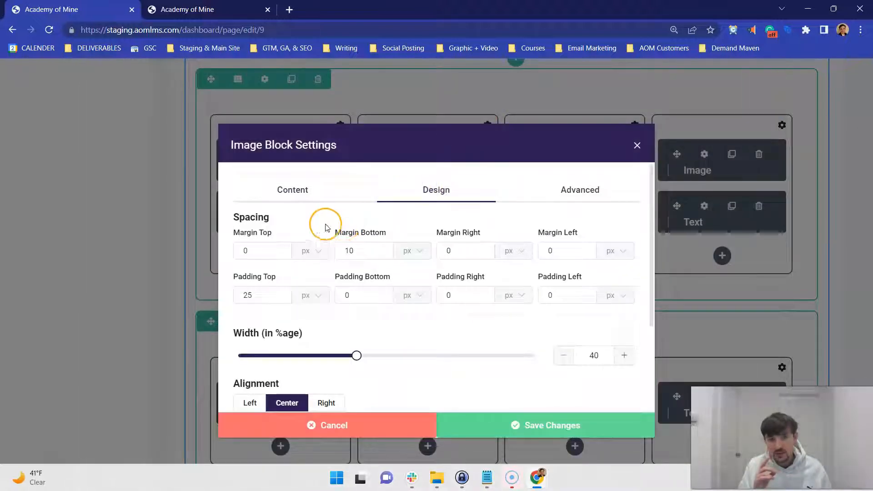
scroll(281, 220, down, 1)
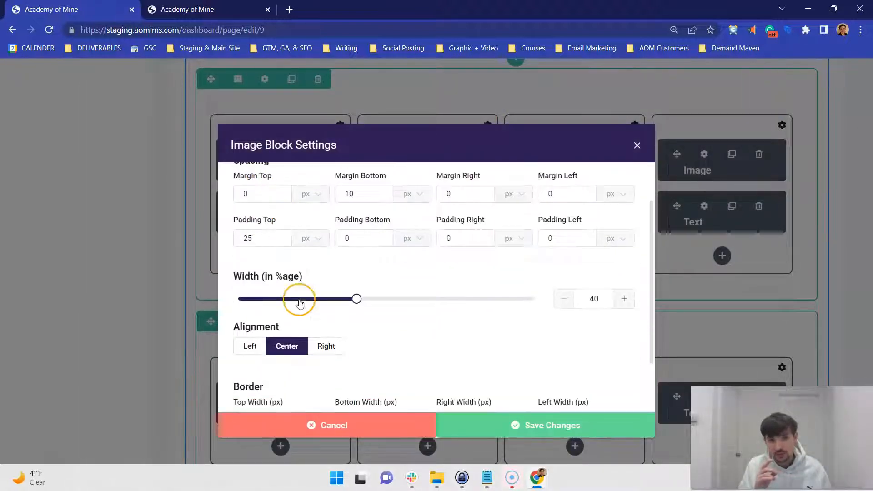
scroll(300, 303, down, 1)
click(522, 436)
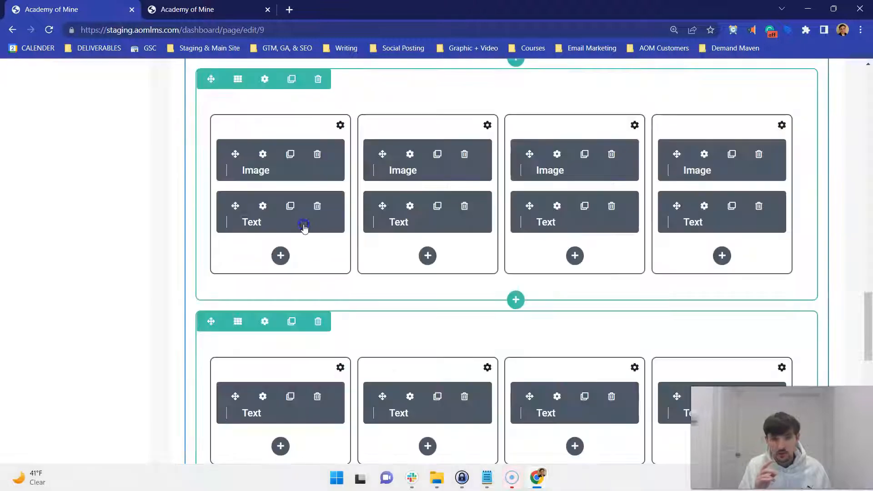
Center-align the heading and description of the Compliance Training text block and save the block.
click(304, 228)
key(ctrl+a)
scroll(522, 231, up, 2)
click(512, 246)
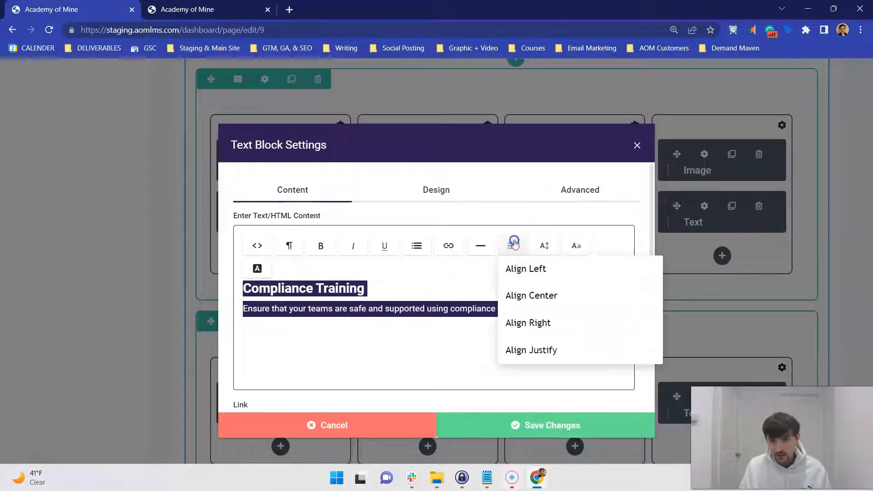
click(527, 291)
click(536, 306)
click(575, 422)
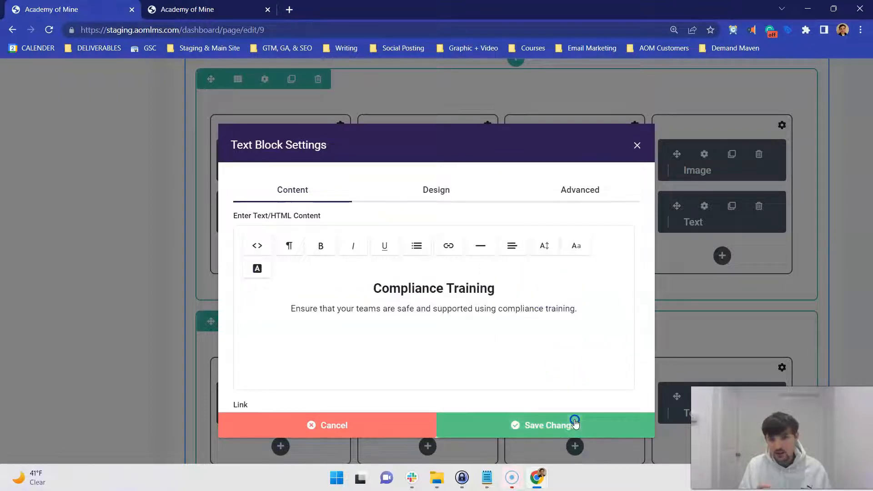
Update the page and reload the public page to check the Compliance Training card's alignment.
scroll(692, 291, up, 10)
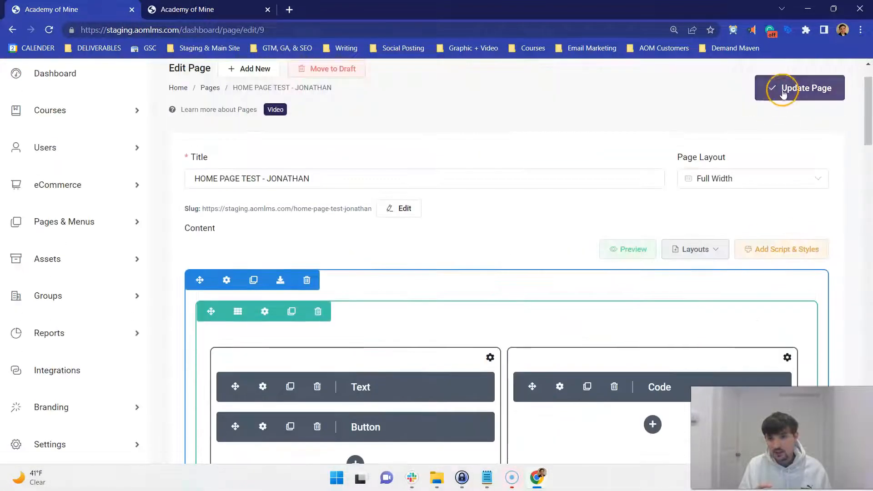
click(782, 91)
click(195, 10)
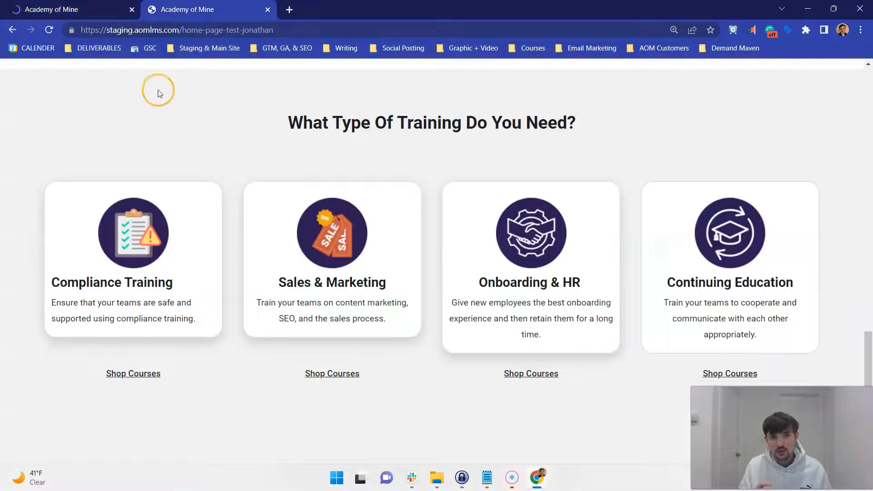
click(48, 29)
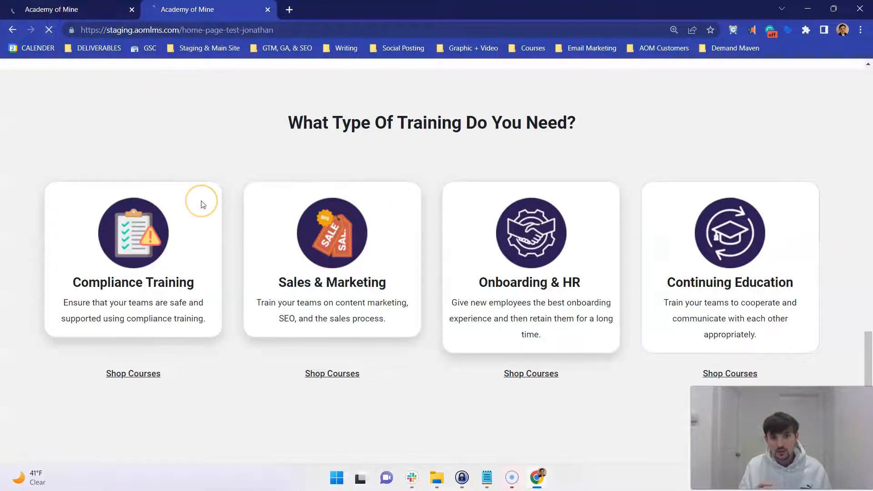
scroll(203, 205, up, 15)
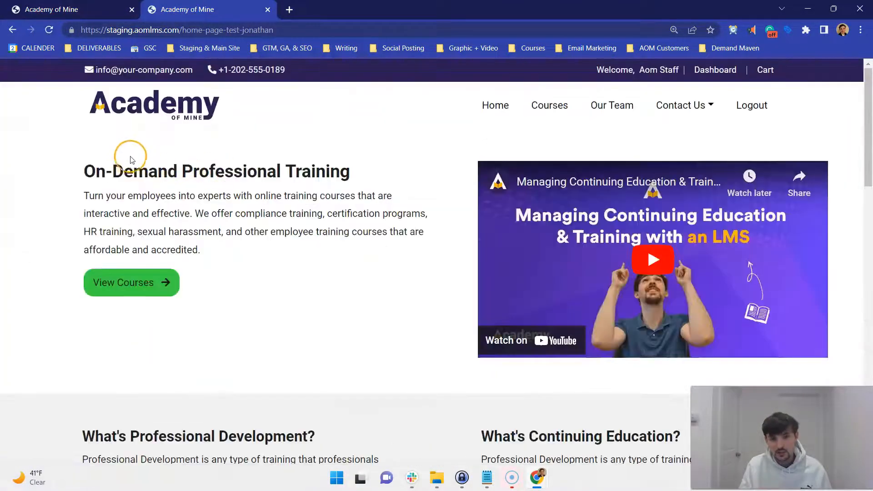
Return to the editor, view the text block in the page's first section, and close it without changes.
click(40, 4)
scroll(345, 198, down, 5)
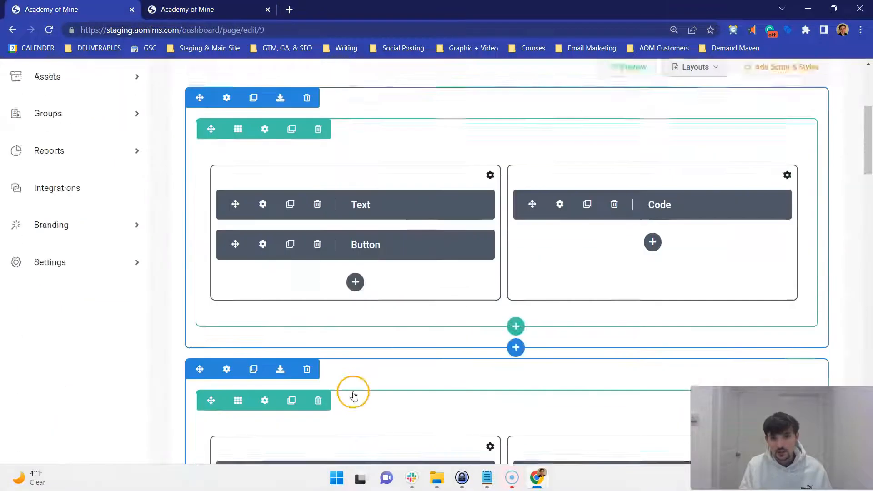
scroll(384, 303, up, 3)
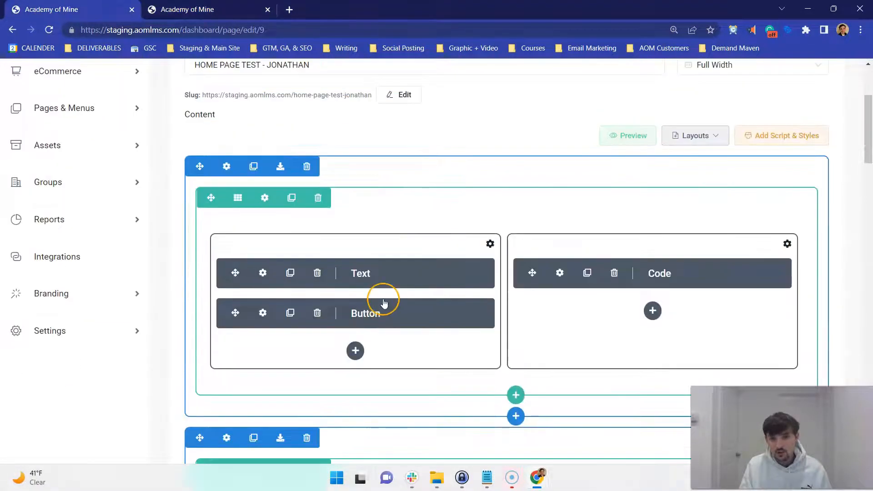
click(421, 271)
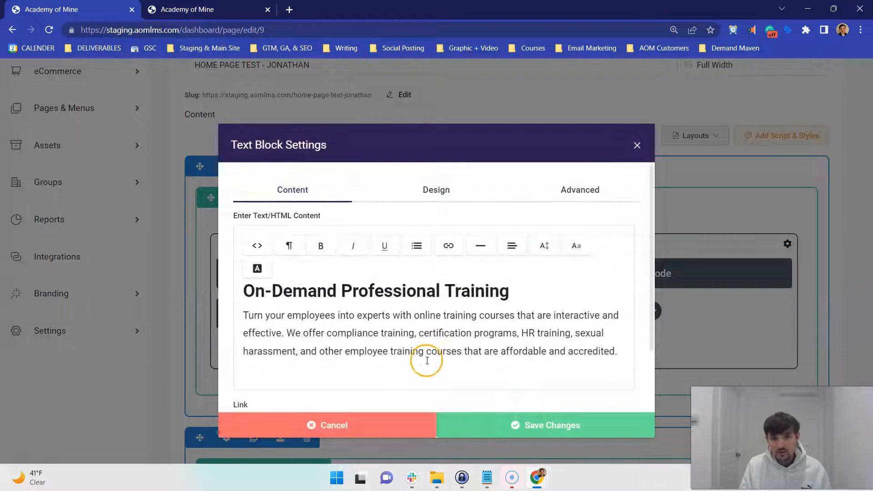
click(395, 424)
View the row layout choices for the first section's row and leave its two-column layout as it is.
click(234, 201)
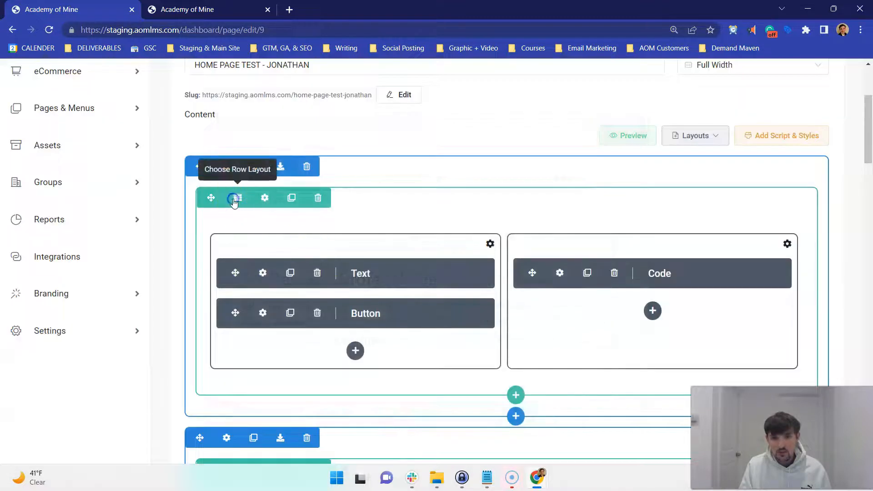
click(244, 200)
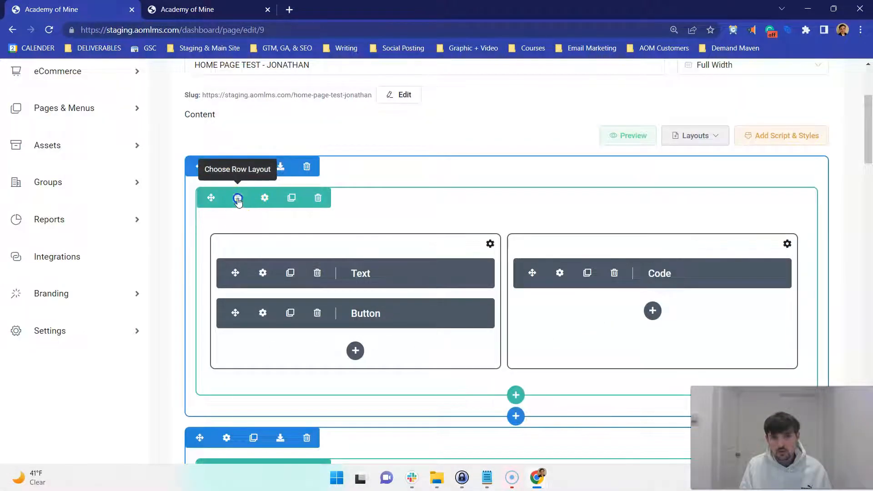
click(577, 202)
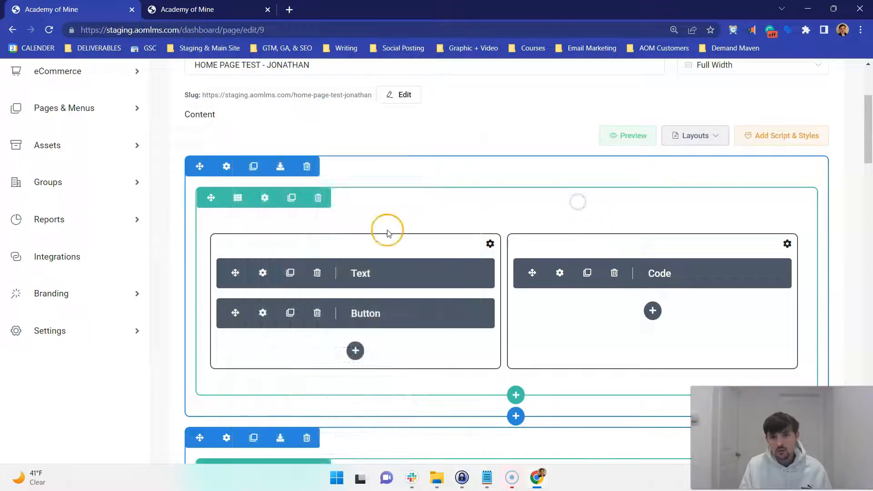
Open the first section's text block and try different heading levels on "On-Demand Professional Training".
click(388, 272)
drag(510, 293, 220, 291)
click(293, 250)
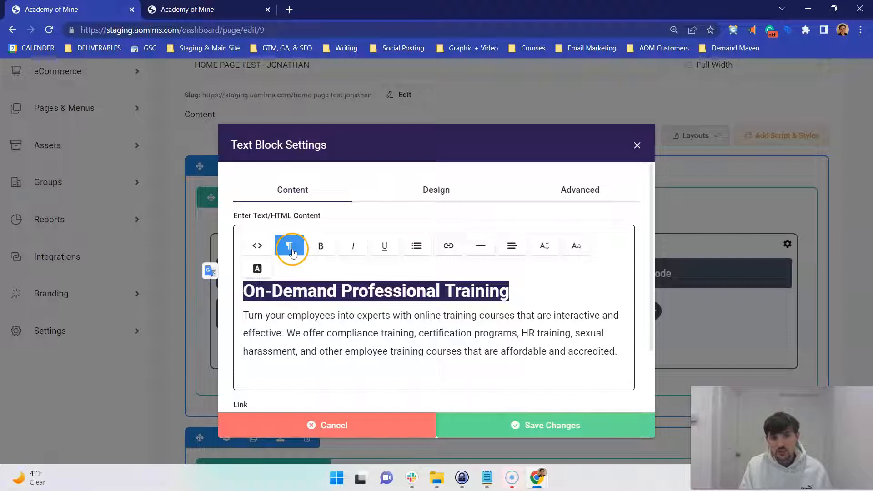
click(341, 377)
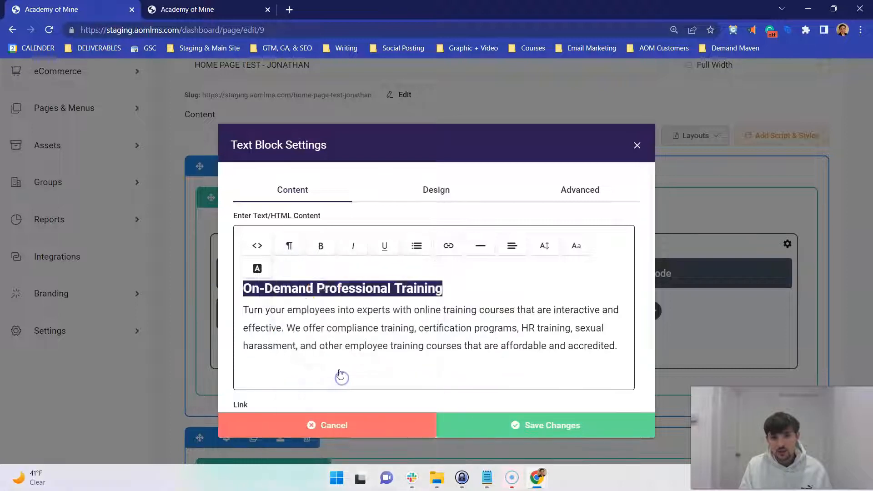
click(293, 245)
click(356, 358)
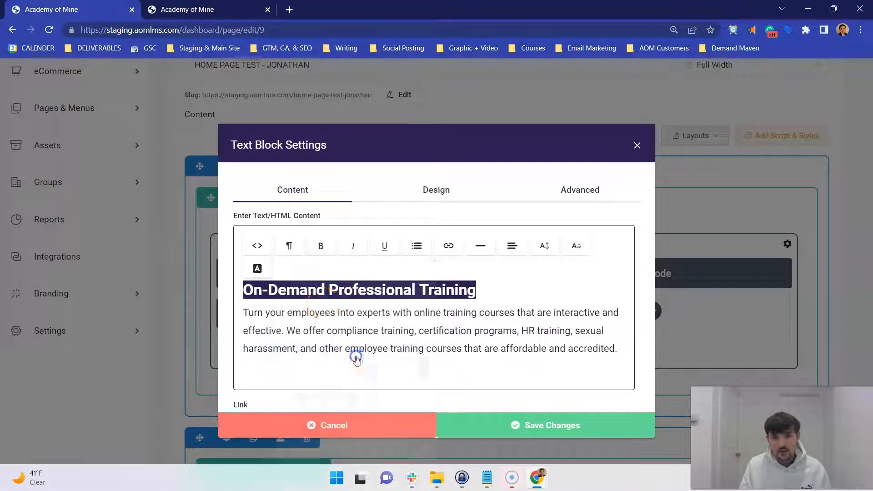
click(289, 246)
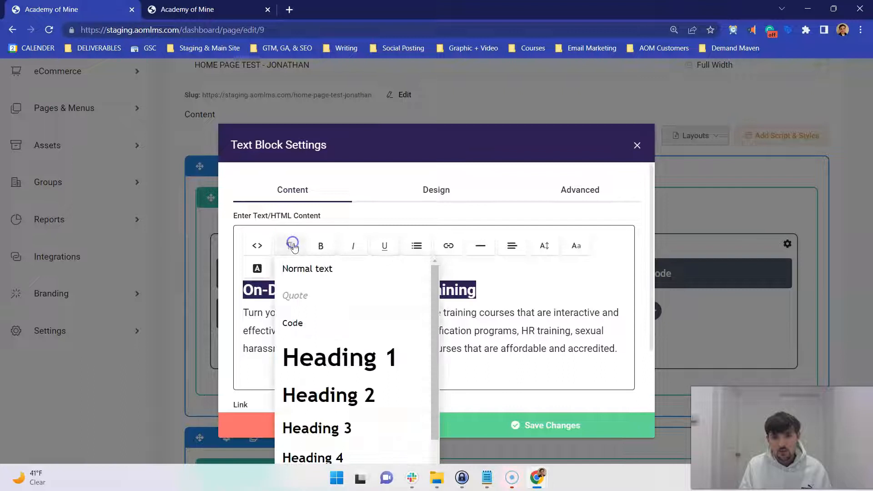
click(381, 372)
Set the font size of the "On-Demand Professional Training" heading to 28px.
click(545, 245)
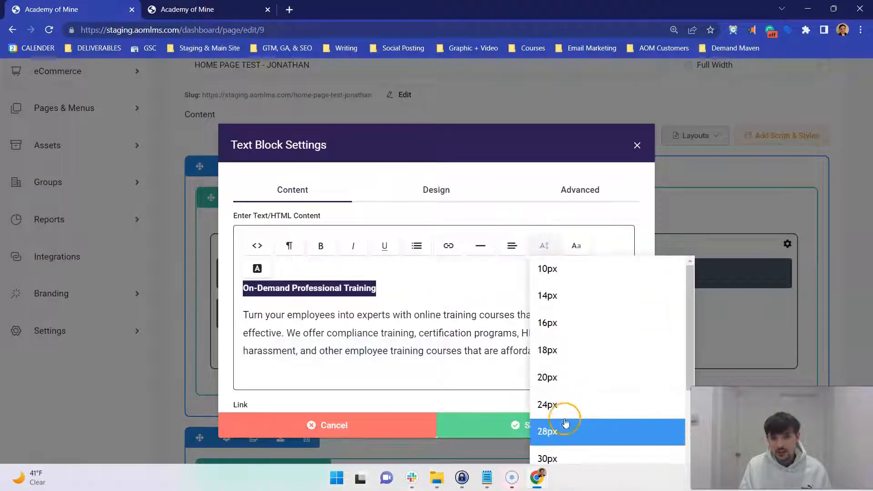
scroll(565, 423, down, 2)
click(565, 374)
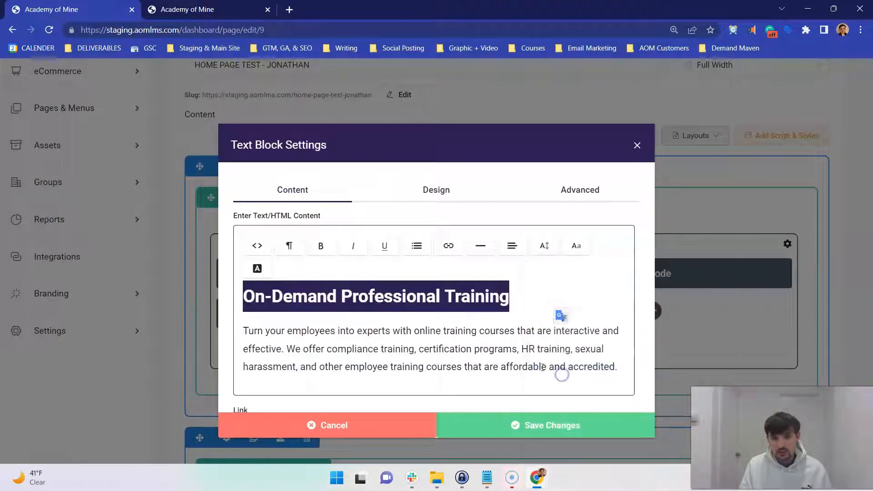
click(504, 298)
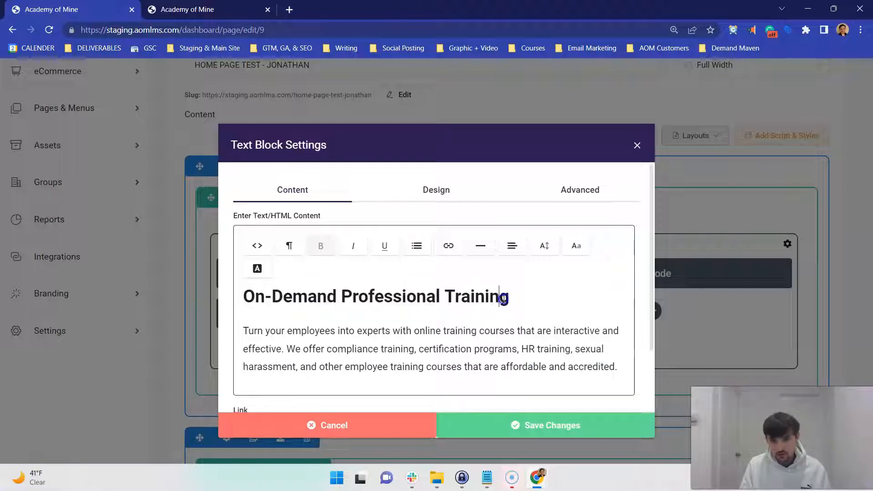
Try 24px on the description paragraph below the heading, and set its font size to 16px.
scroll(518, 304, down, 1)
drag(617, 310, 219, 272)
click(542, 189)
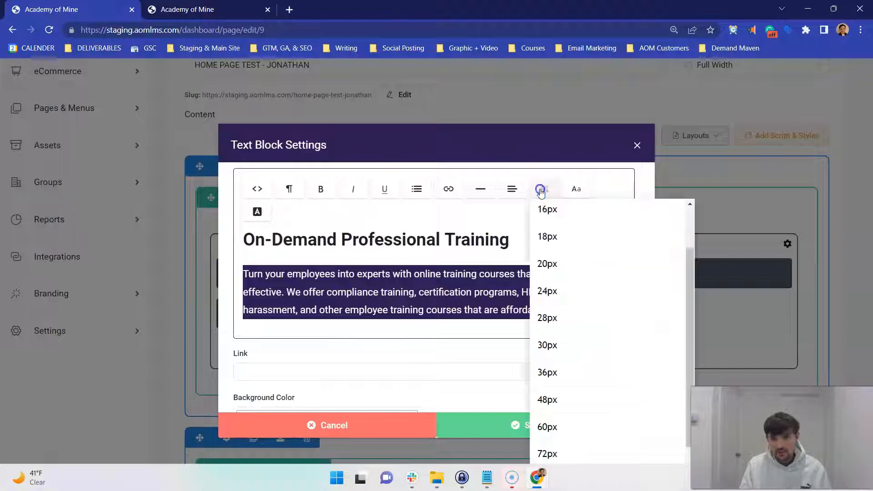
click(561, 287)
click(544, 189)
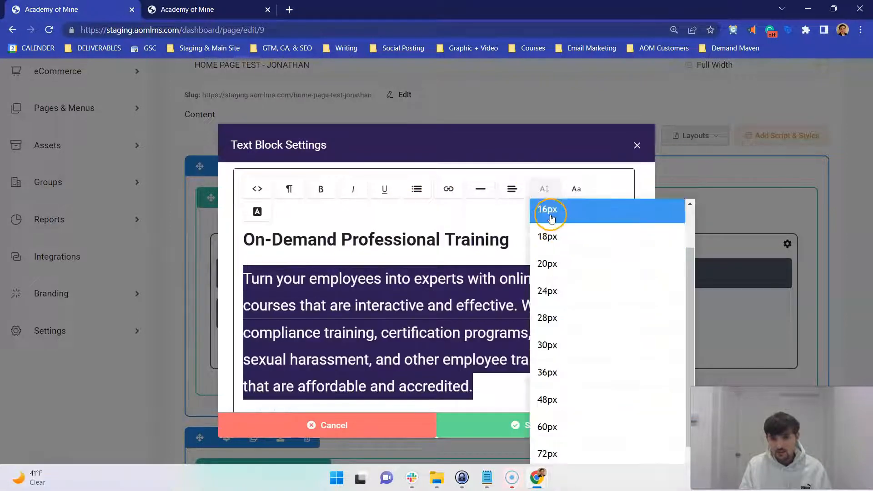
click(547, 210)
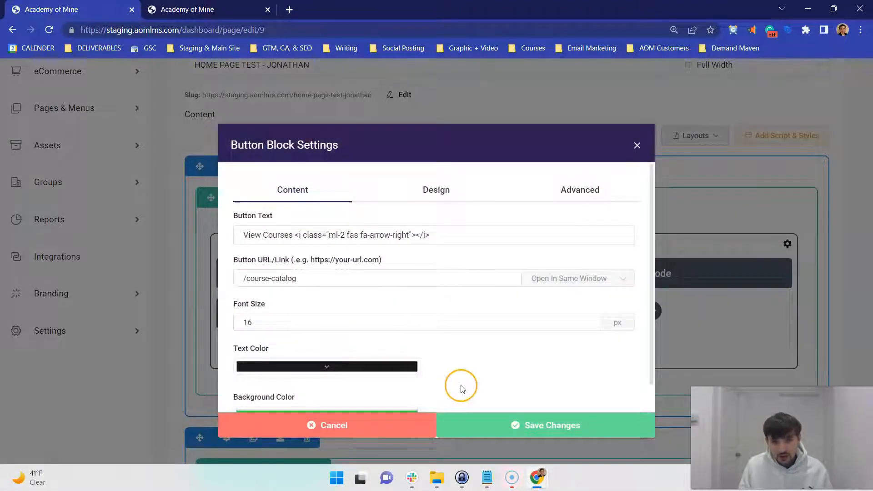
Review the View Courses button block's content, spacing, alignment and border settings, and save the block without changes.
scroll(473, 343, down, 1)
scroll(517, 294, up, 1)
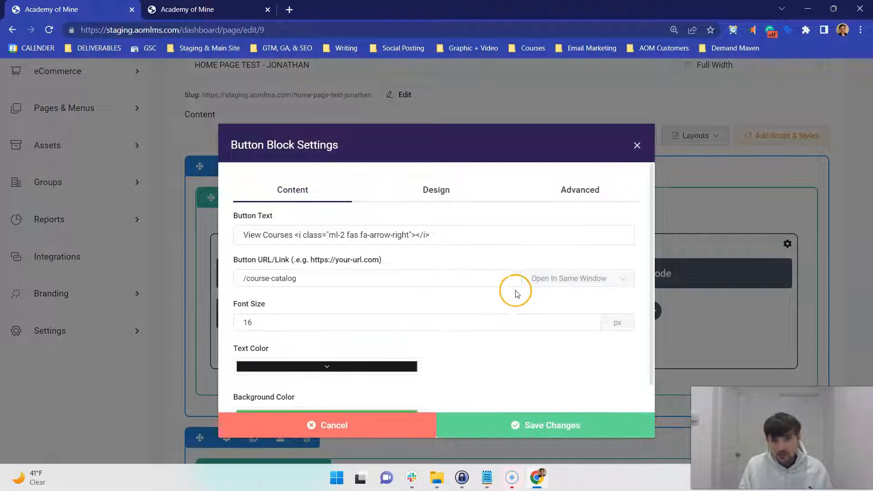
click(453, 195)
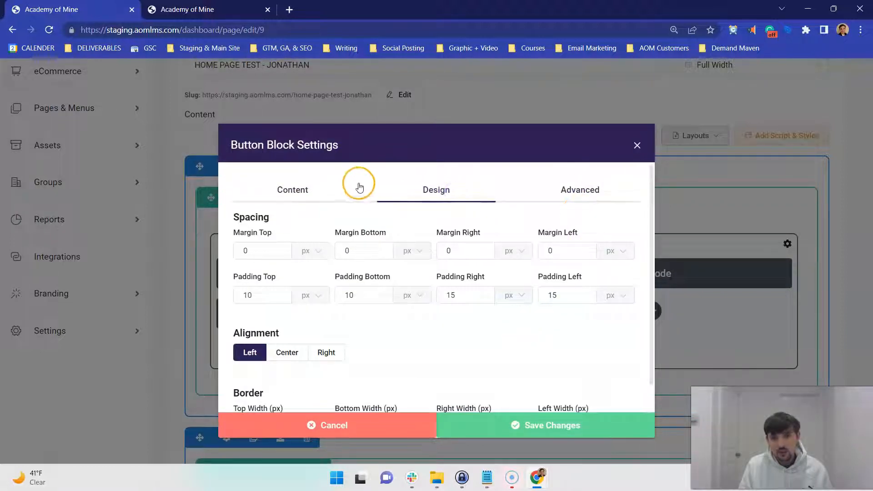
scroll(510, 195, down, 2)
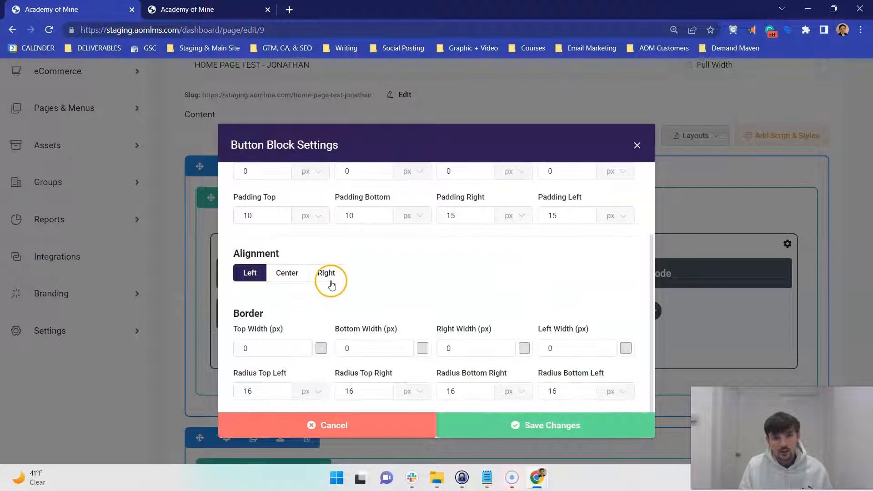
scroll(296, 273, up, 2)
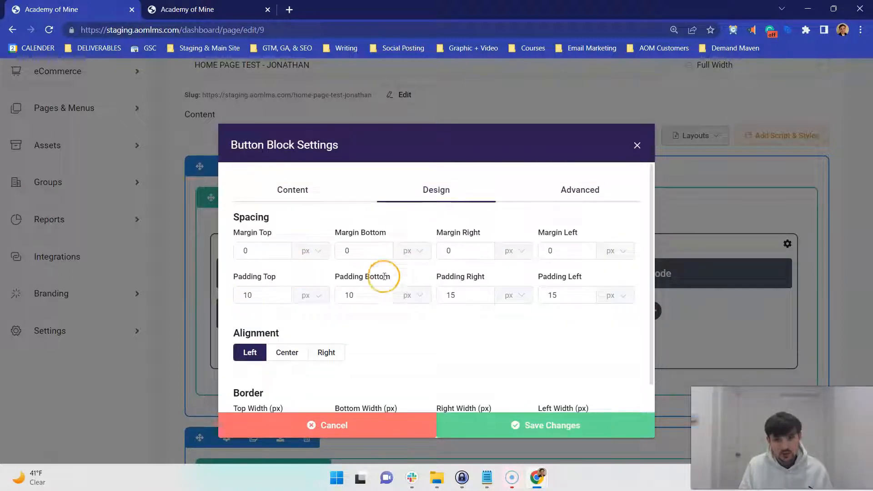
scroll(360, 279, down, 2)
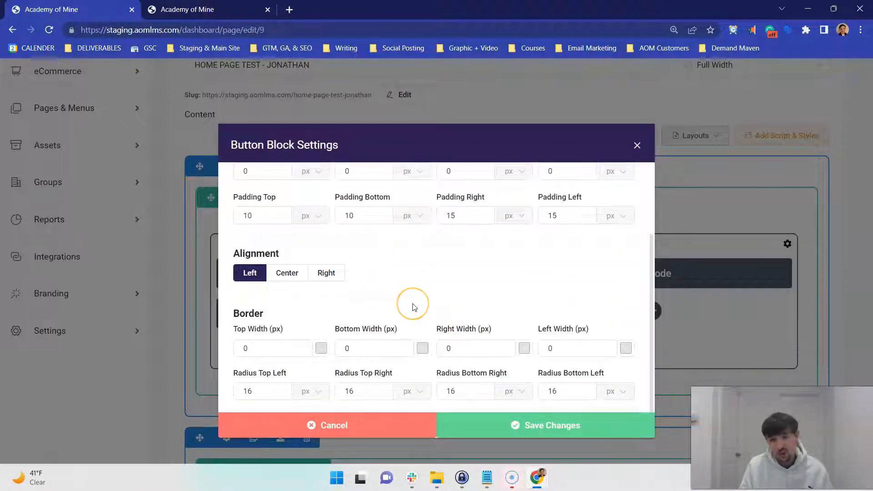
scroll(415, 307, up, 1)
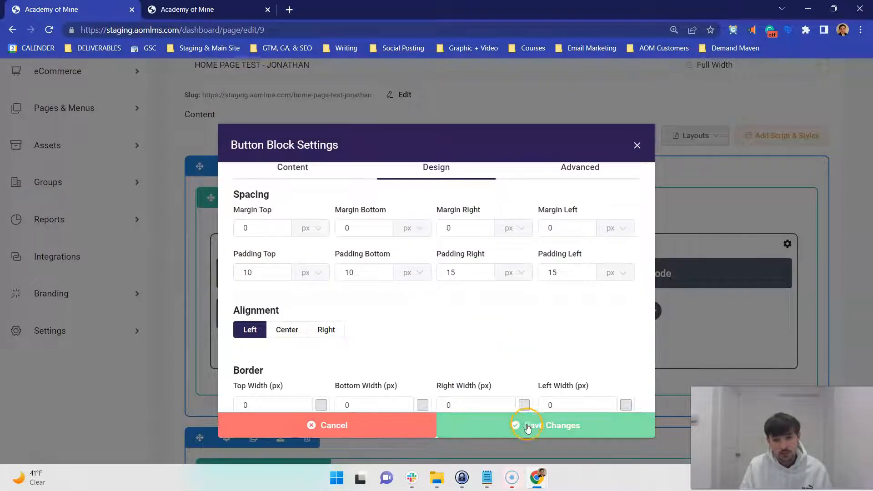
click(525, 424)
View the YouTube embed code in the second column's code block and close it without changes.
click(680, 274)
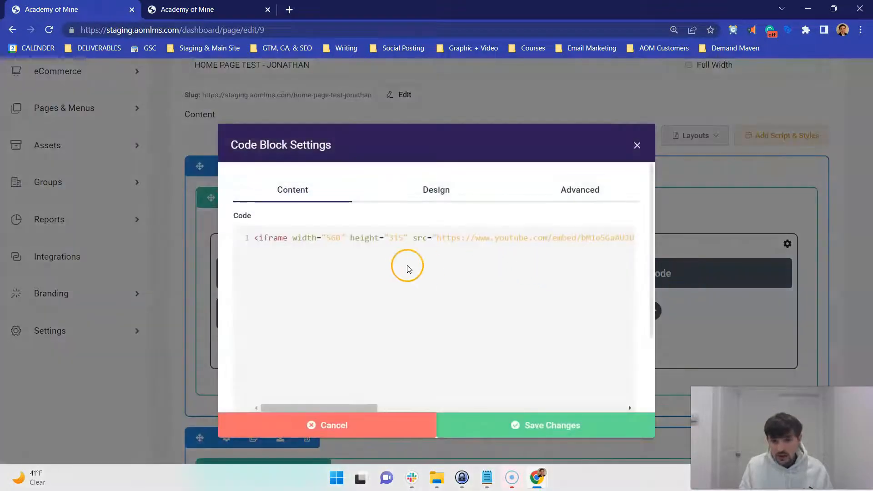
click(382, 425)
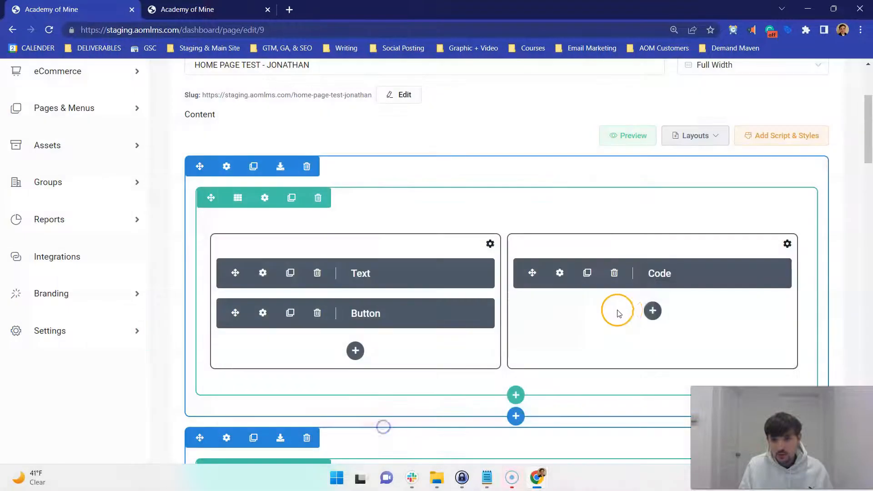
Add a second Code block below the embed code, view its code field, and delete the new block.
click(653, 311)
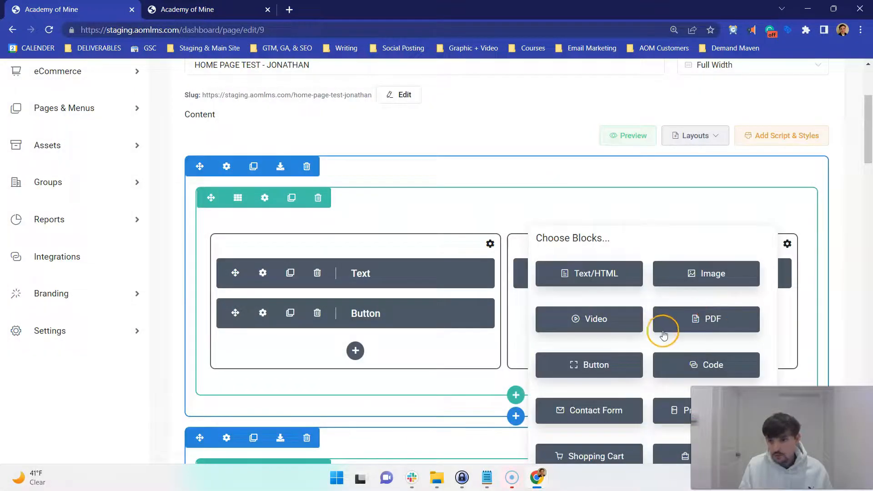
click(699, 369)
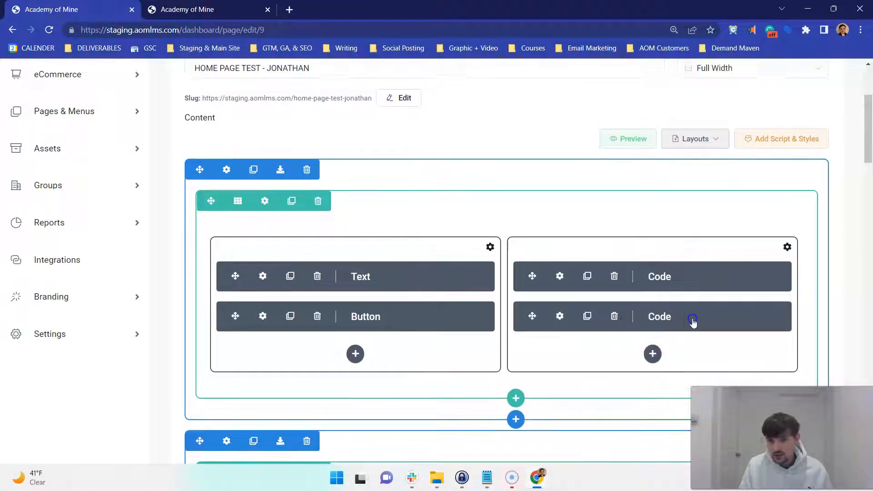
click(692, 318)
click(528, 276)
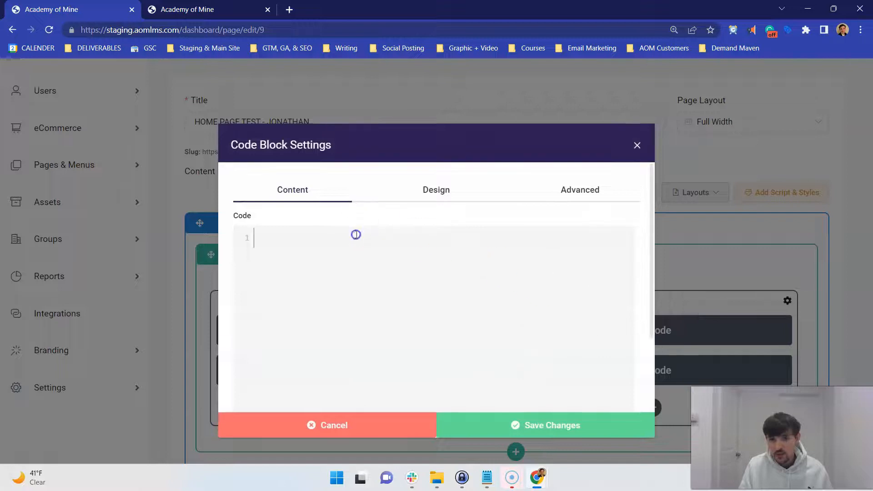
click(362, 429)
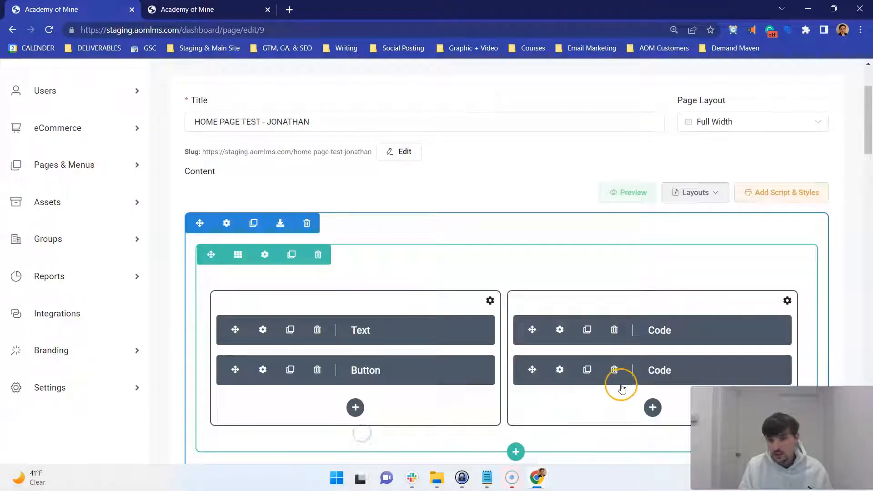
double_click(661, 381)
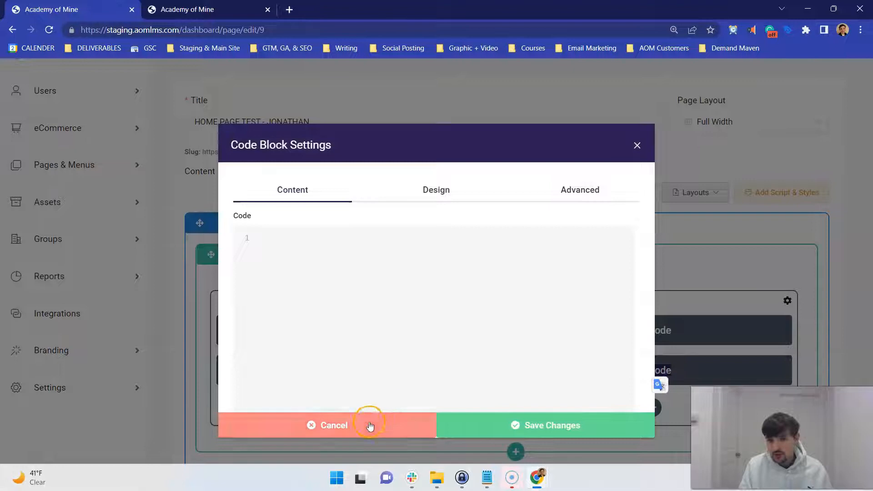
click(366, 424)
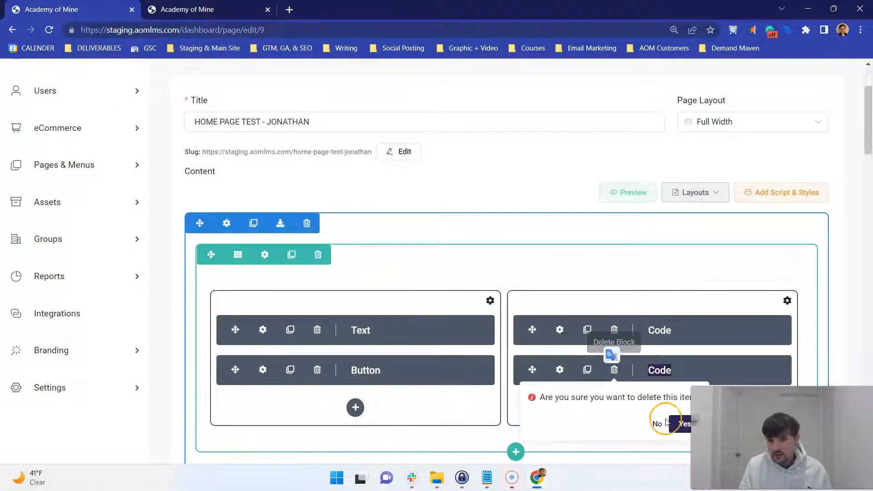
click(678, 422)
Add a Video block below the embed code block and open its settings.
click(652, 366)
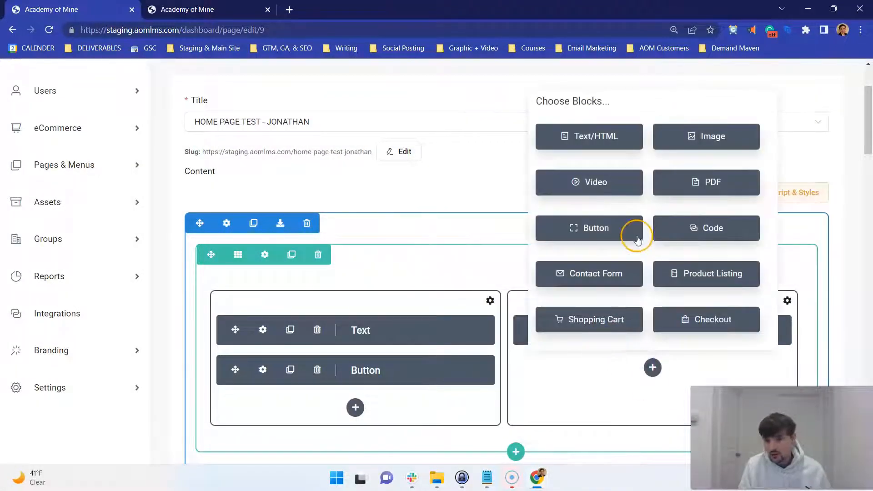
click(604, 174)
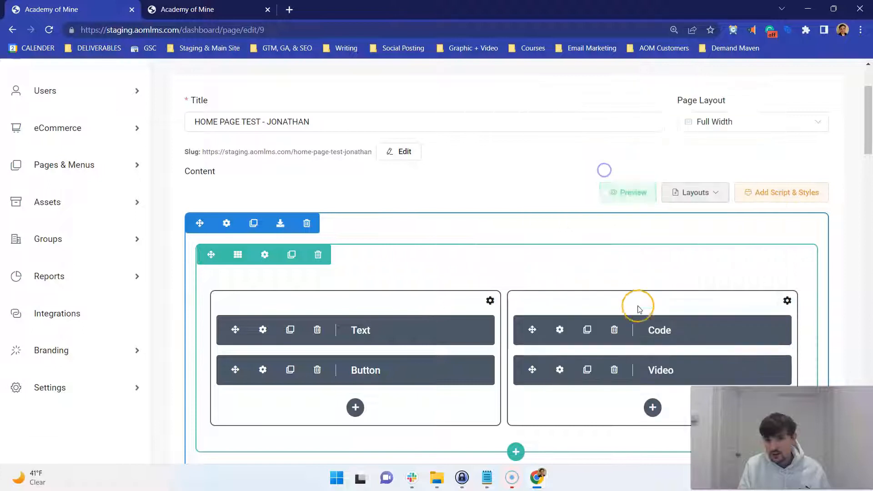
click(686, 371)
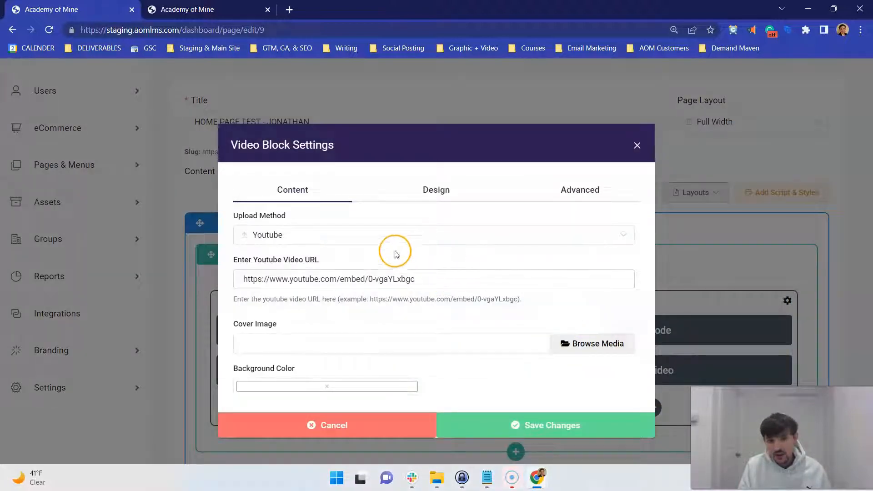
Try Vimeo as the video block's upload method, and remove the block from the column.
click(389, 236)
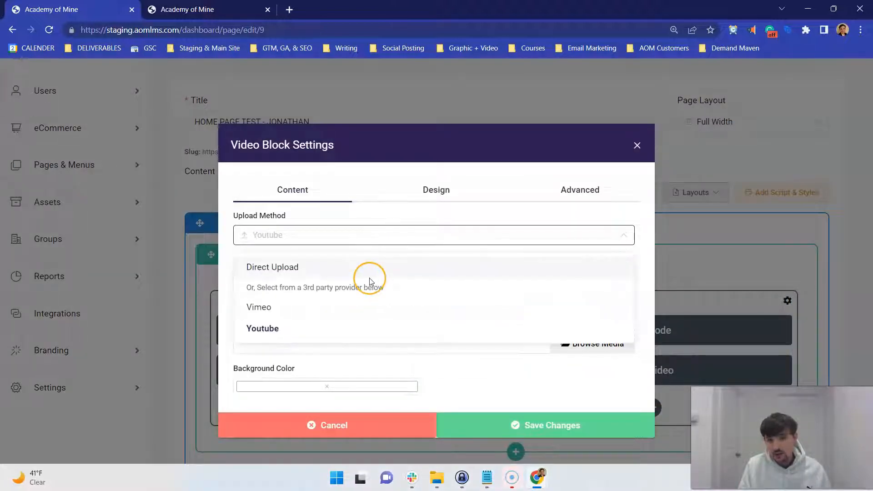
click(371, 313)
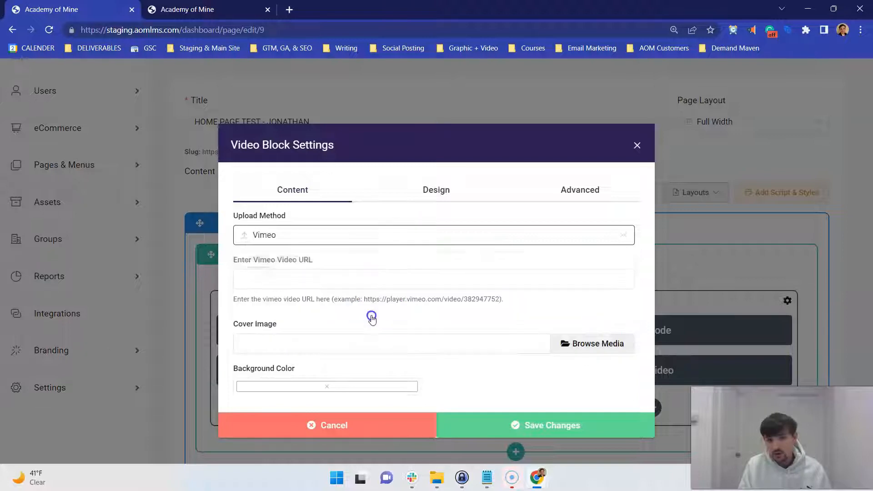
click(363, 245)
click(364, 323)
click(688, 321)
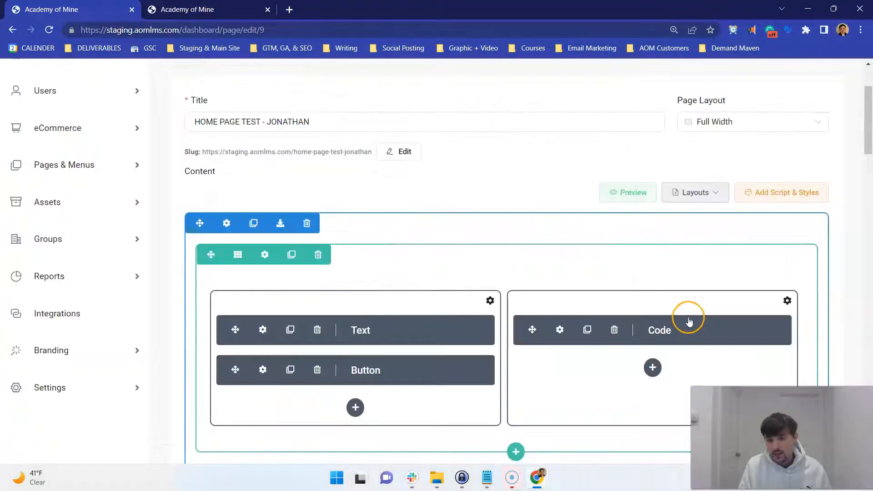
Preview the page to check the first section and the sections below it, and return to the editor.
click(627, 191)
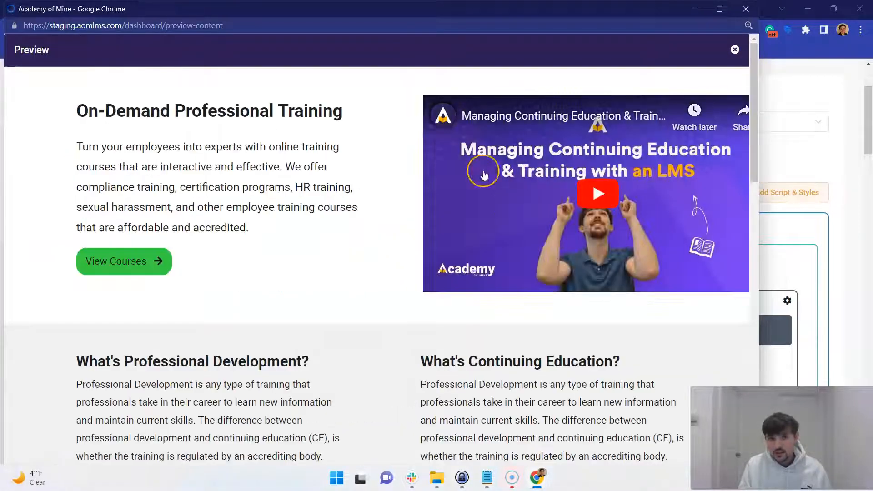
scroll(422, 124, down, 7)
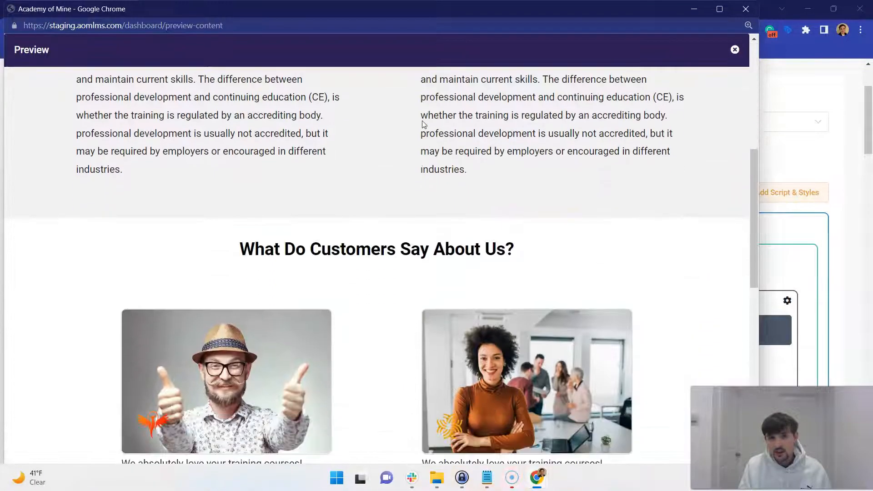
scroll(422, 124, up, 7)
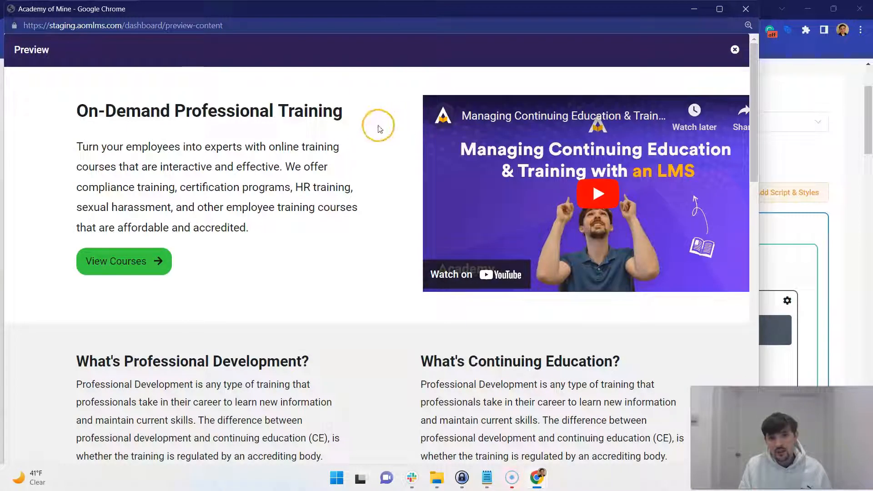
click(693, 9)
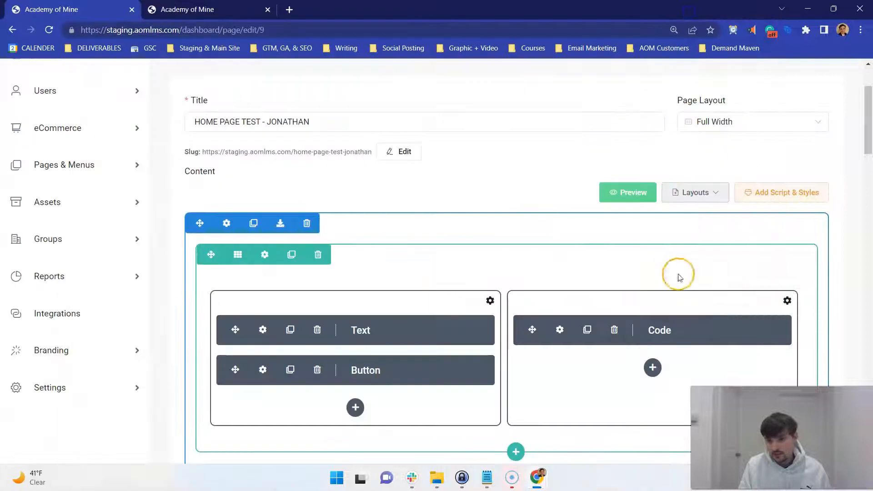
Set the code block's left padding to 50 px, save it, and preview the first section at full size.
click(559, 330)
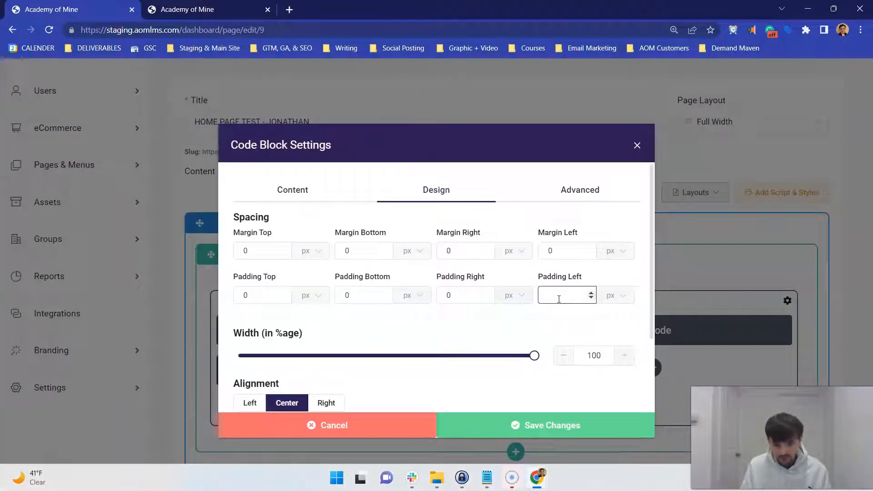
click(567, 423)
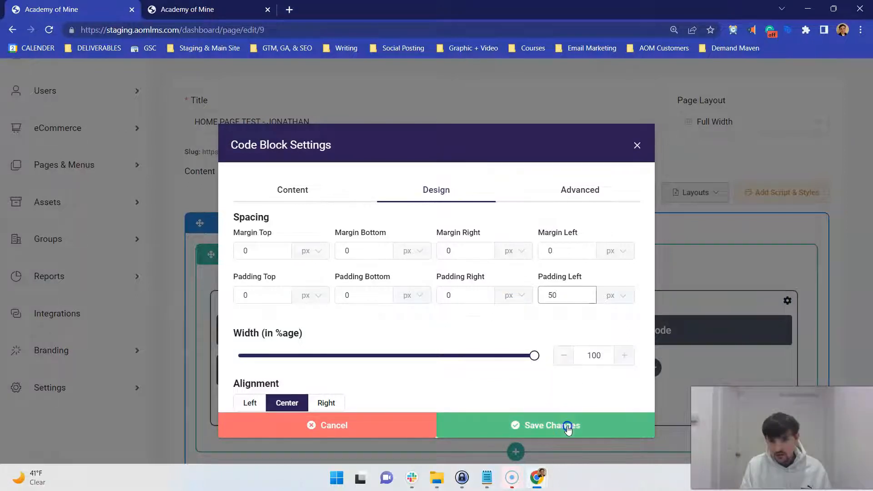
click(623, 206)
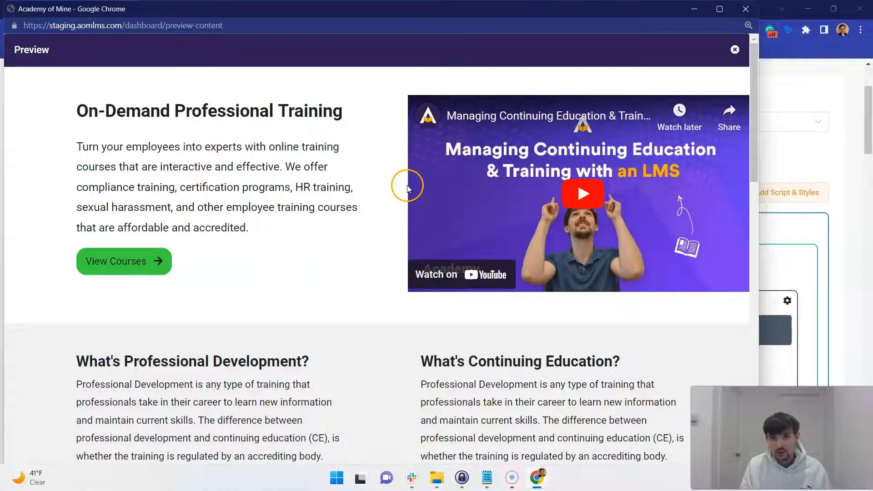
click(719, 10)
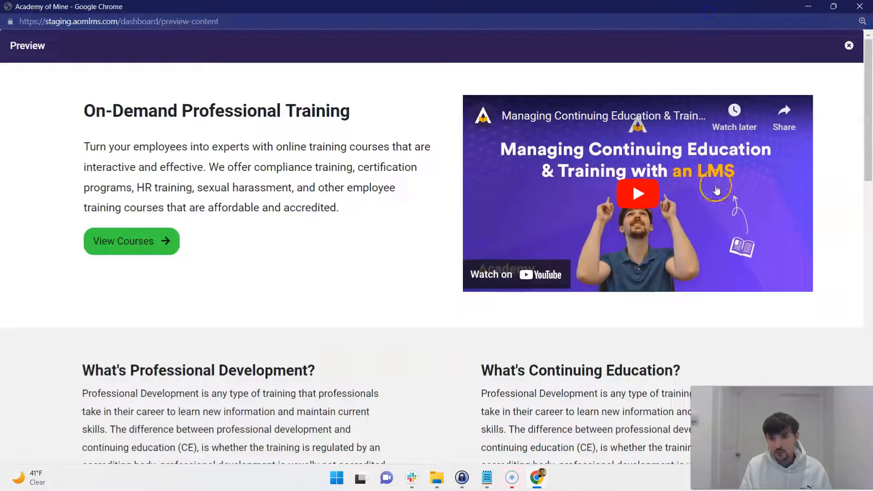
click(808, 6)
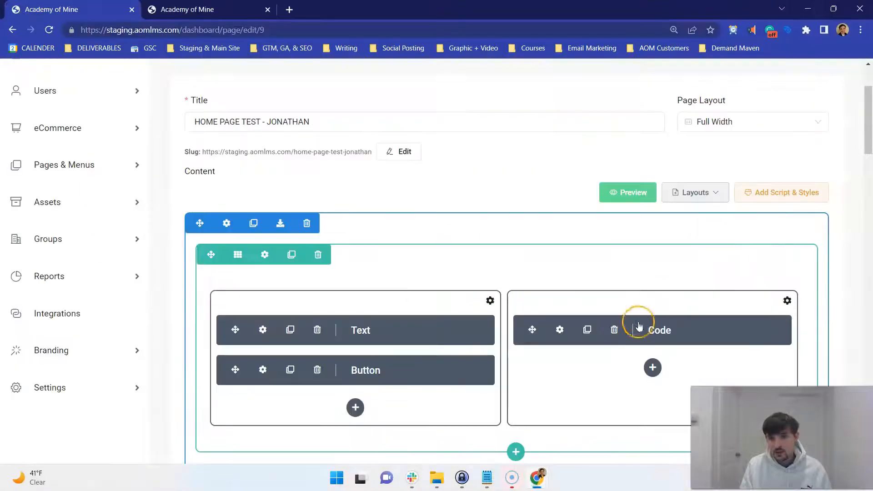
Check the code block's spacing settings, save the block, and update the page.
click(689, 326)
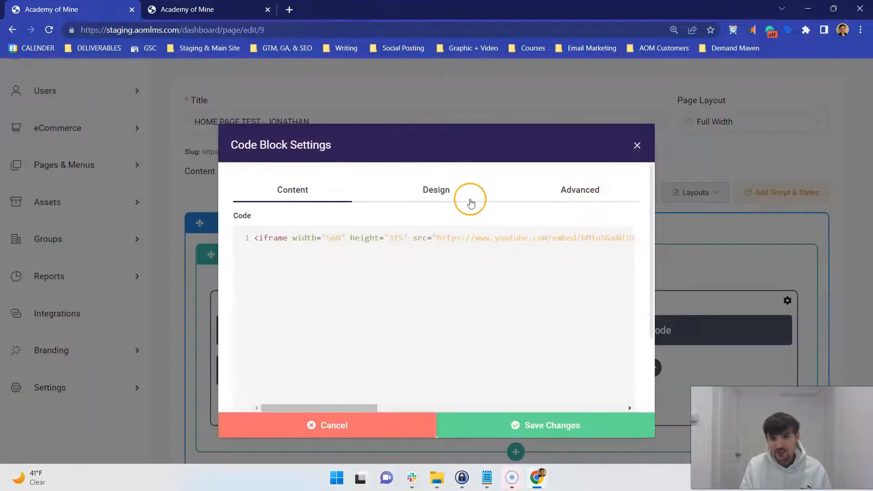
click(471, 203)
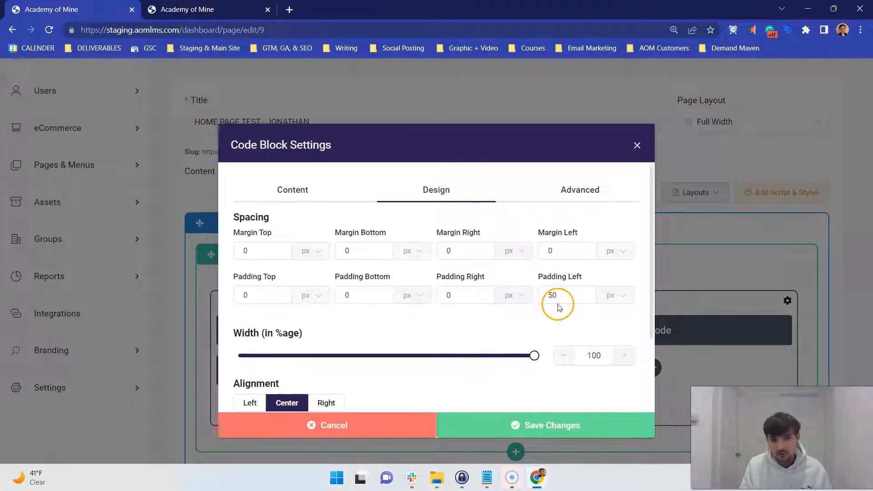
click(585, 461)
click(561, 436)
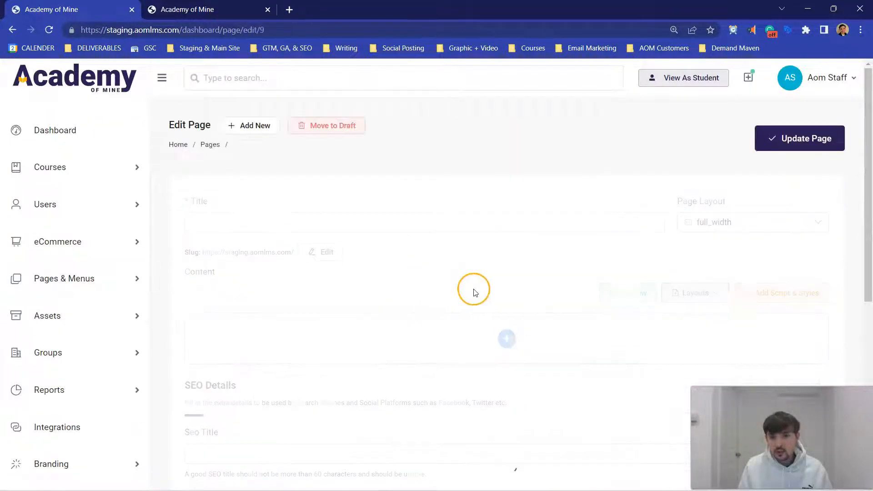
click(796, 146)
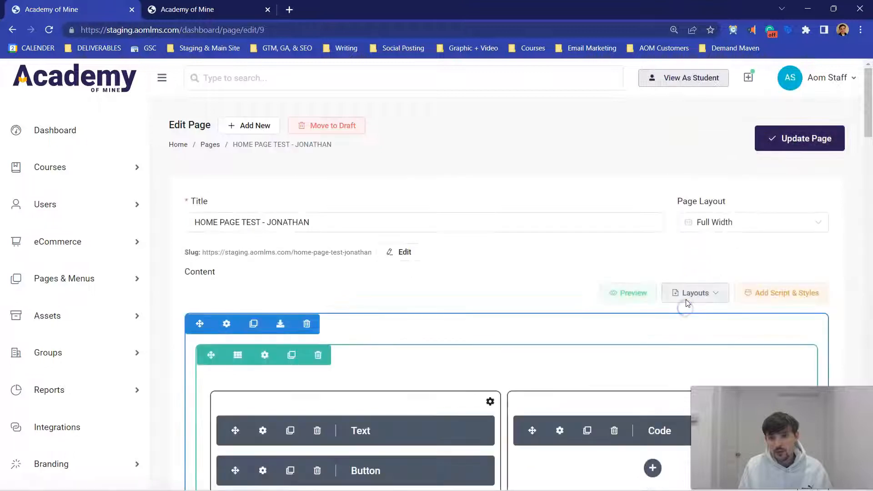
Open the layout options for the home page test page.
click(687, 304)
click(691, 347)
click(204, 257)
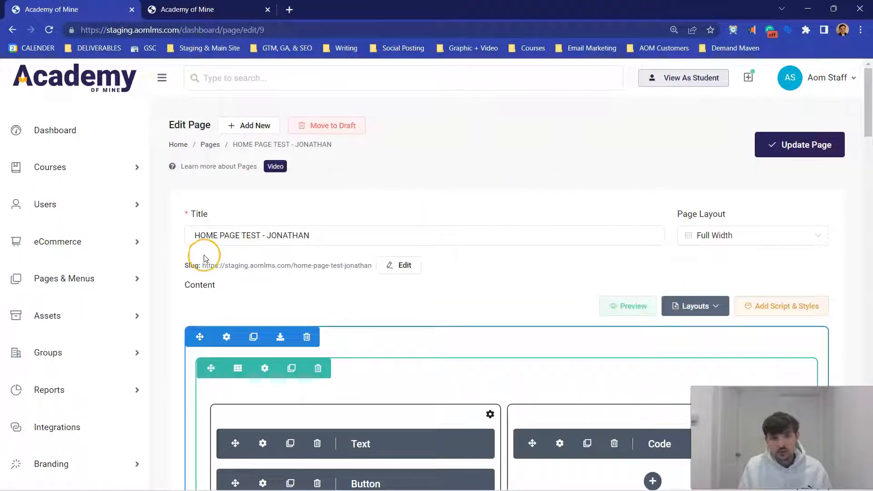
Start a new page from the pages list and add a row of three equal columns to its section.
click(210, 148)
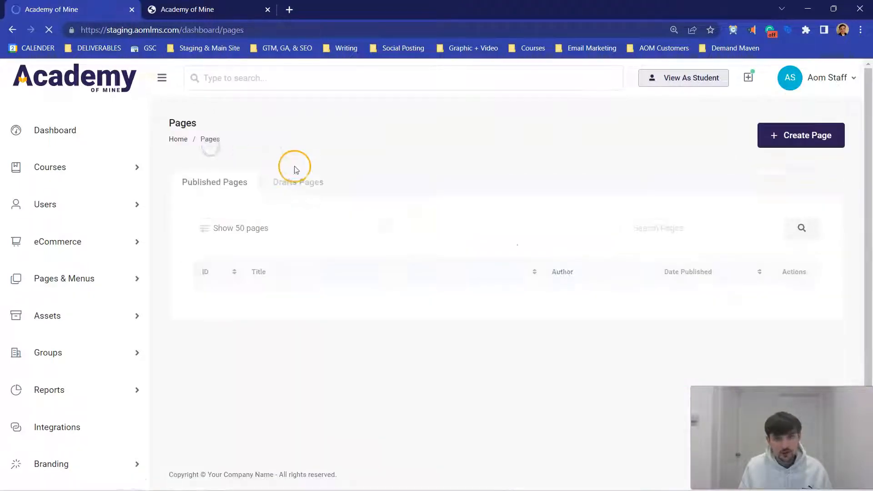
click(777, 141)
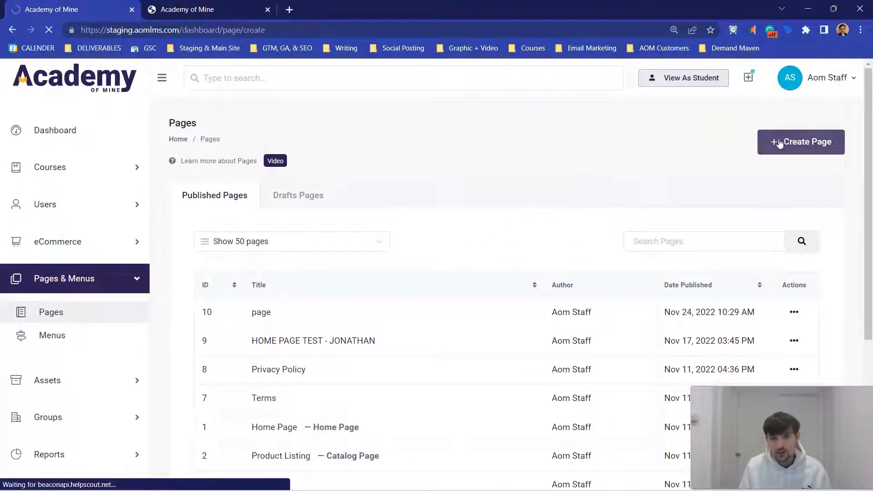
scroll(580, 227, down, 3)
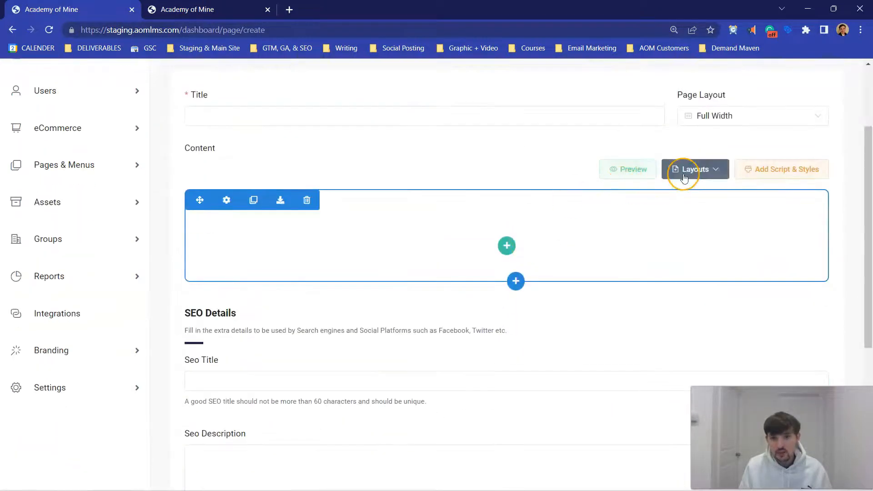
click(507, 246)
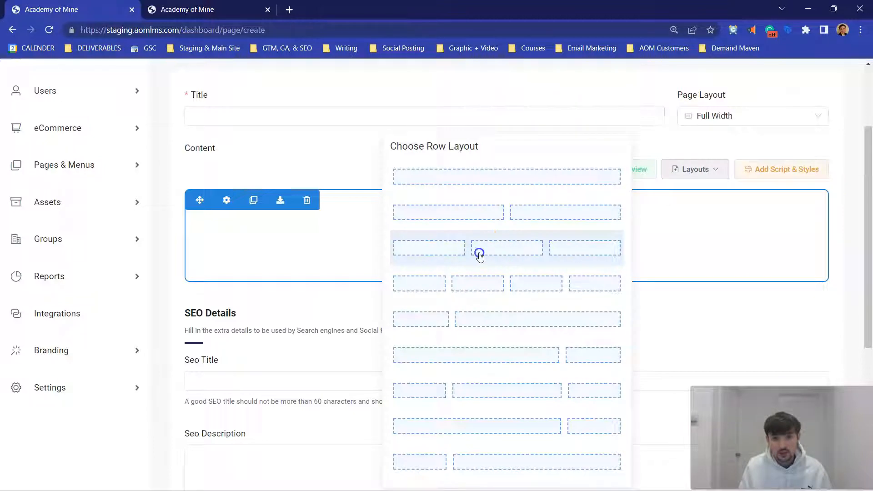
click(480, 254)
Add an Image block to the first column, a Video block to the second, and a Text/HTML block to the third.
click(306, 304)
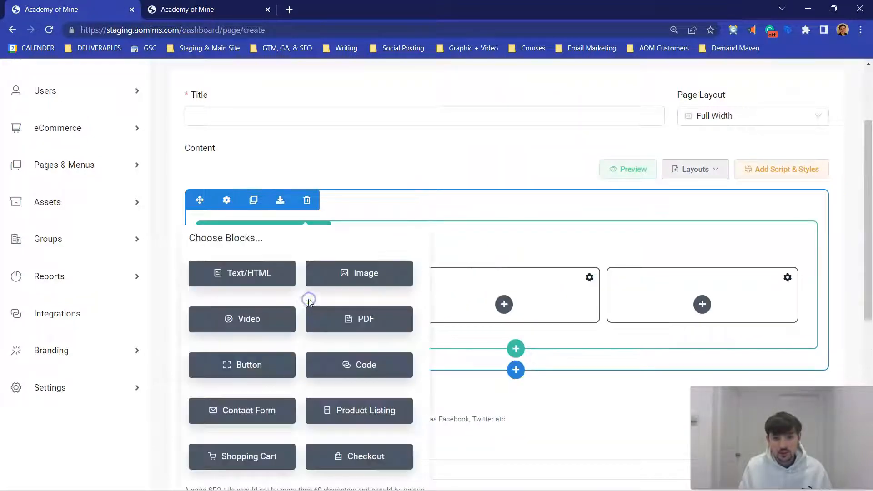
click(336, 273)
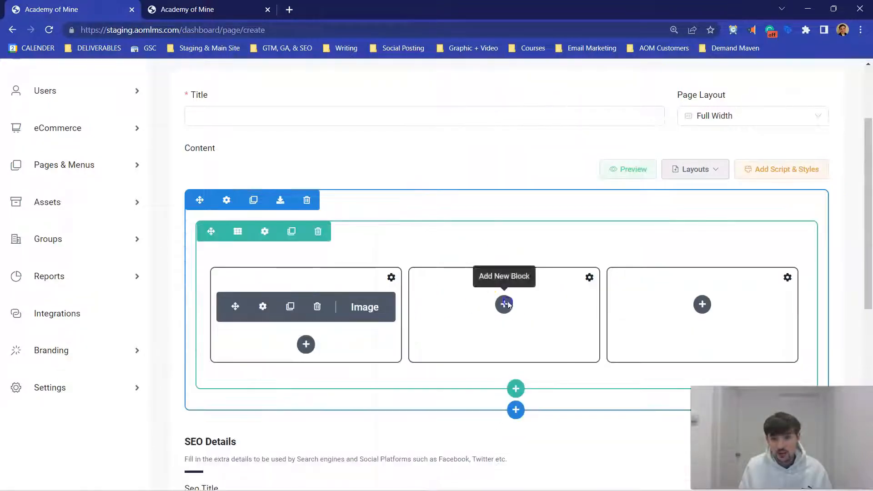
click(504, 304)
click(480, 321)
click(704, 315)
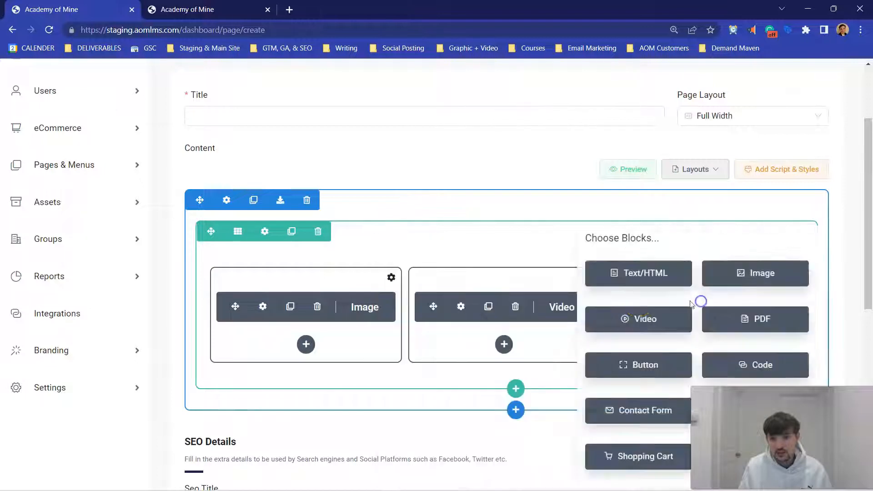
click(587, 274)
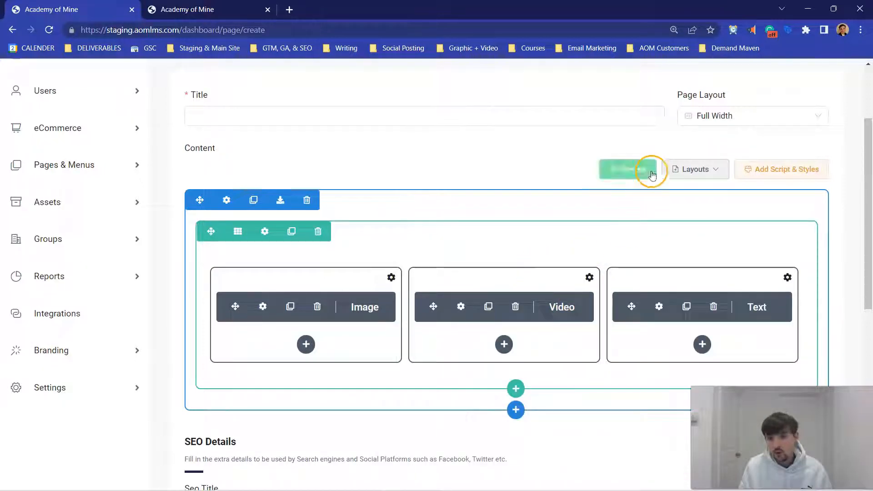
Examine the layout options on the new page and on the page titled Home Page V2.
click(670, 169)
click(661, 200)
scroll(472, 245, down, 2)
scroll(472, 245, up, 2)
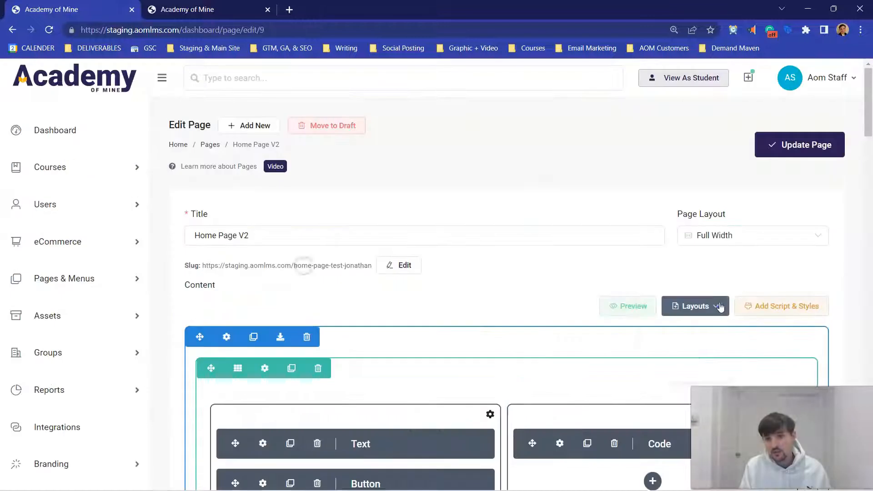
click(716, 306)
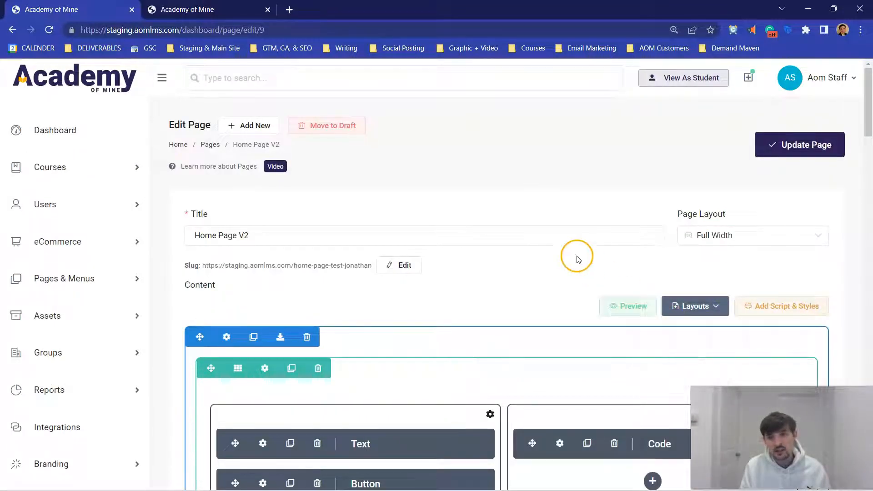
click(483, 249)
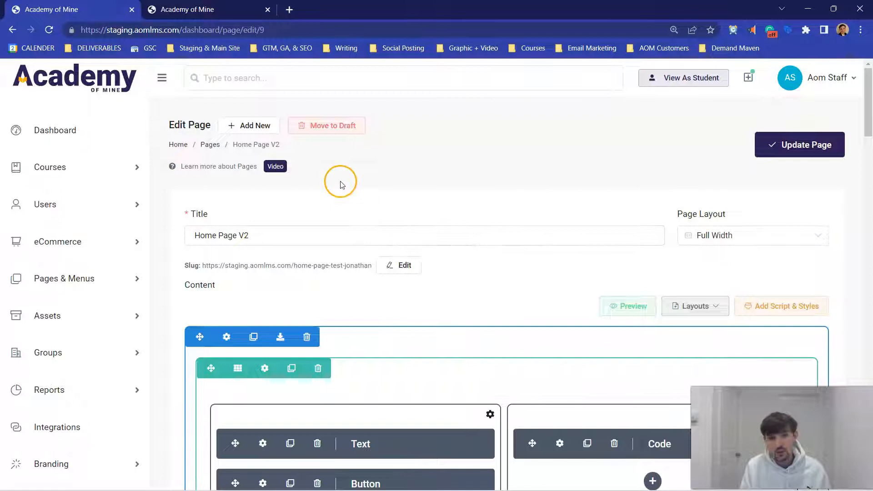
Open the site's menus management page from the page editor.
click(272, 229)
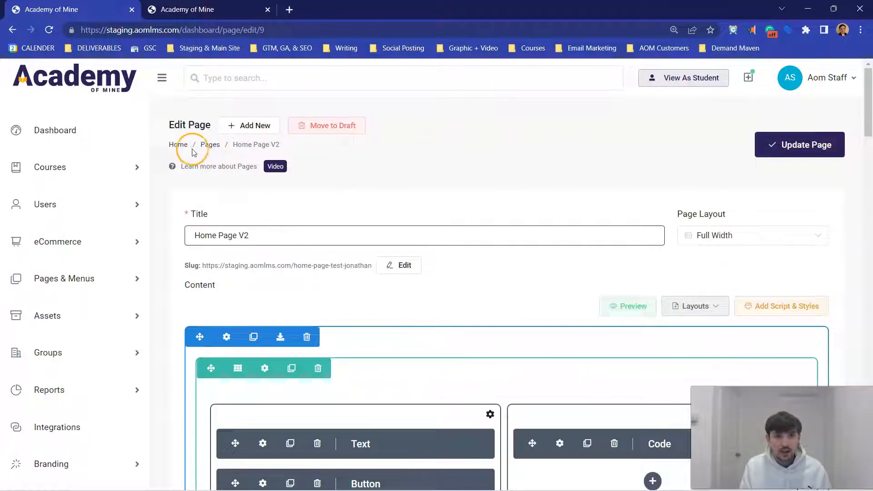
click(86, 278)
click(102, 336)
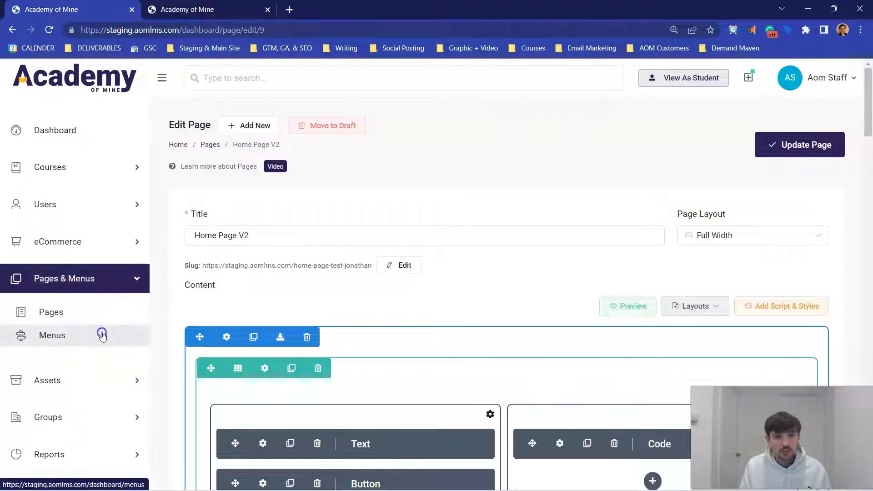
Switch to the public site, open the default home page through the site logo, and look through its content.
click(187, 9)
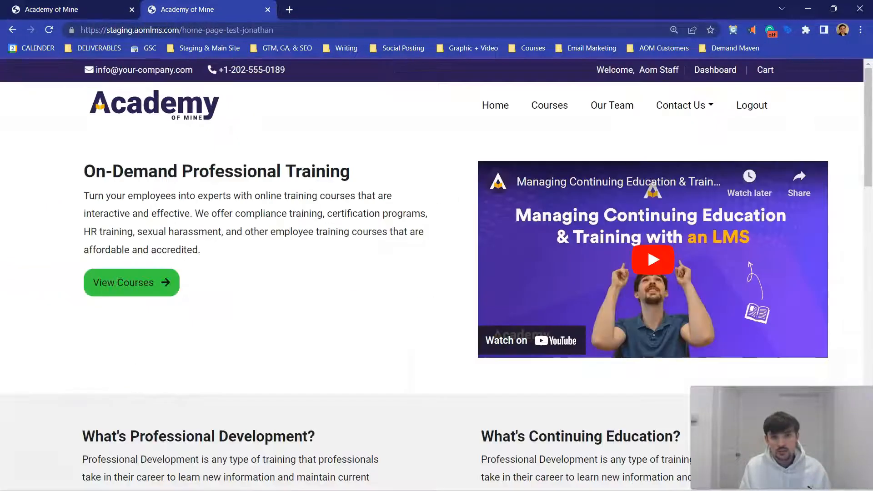
click(167, 119)
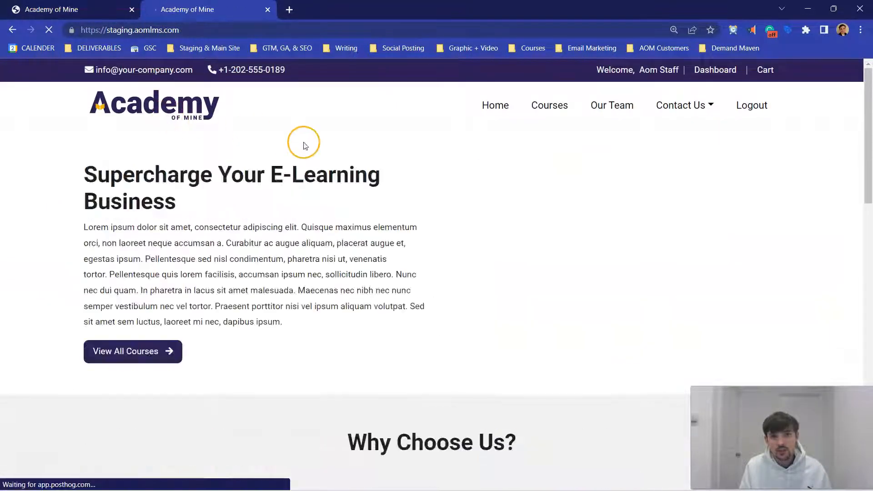
scroll(363, 234, down, 8)
scroll(366, 239, up, 7)
scroll(370, 244, up, 2)
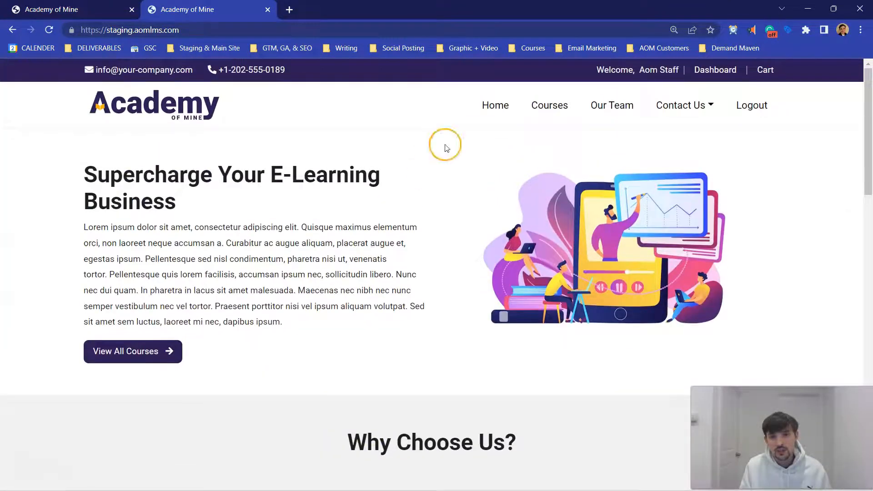
Open the page linked to the Home menu item and review its sections down to the footer.
click(485, 105)
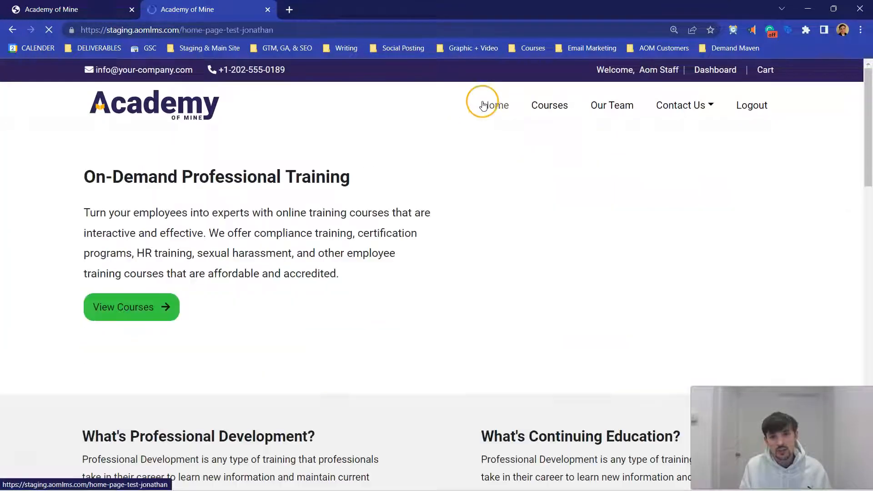
scroll(471, 112, down, 10)
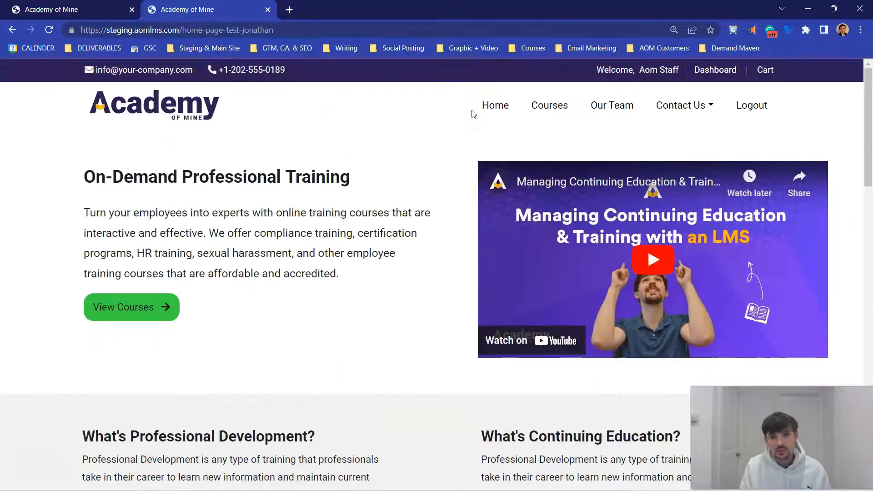
scroll(410, 152, down, 15)
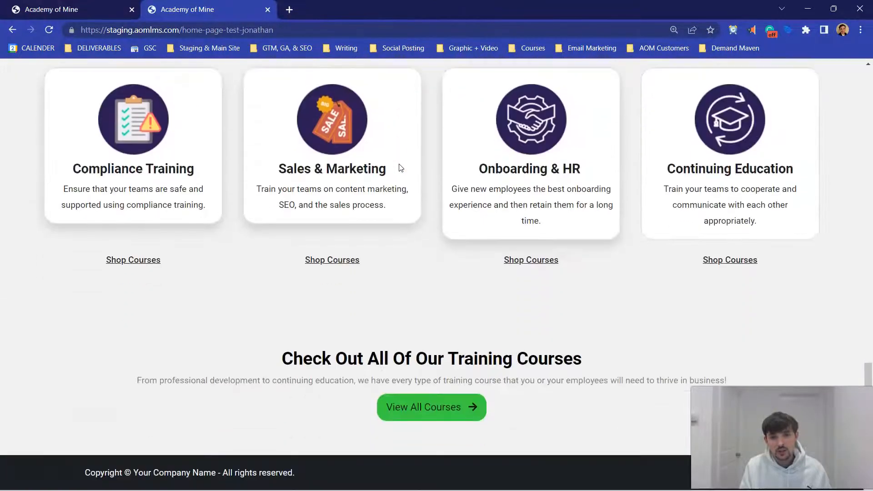
Return to the dashboard and select the HOME PAGE TEST page as the site's Home Page in the general settings.
click(91, 10)
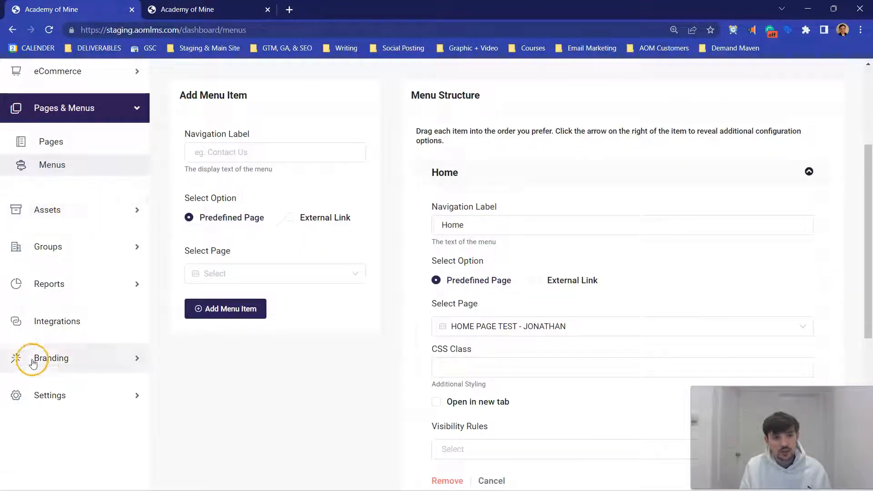
click(41, 392)
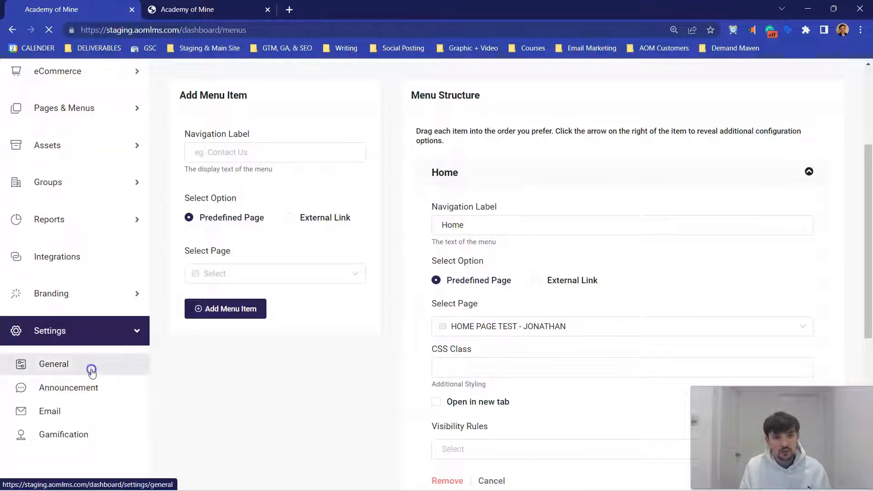
click(90, 366)
scroll(263, 298, down, 3)
scroll(268, 298, down, 4)
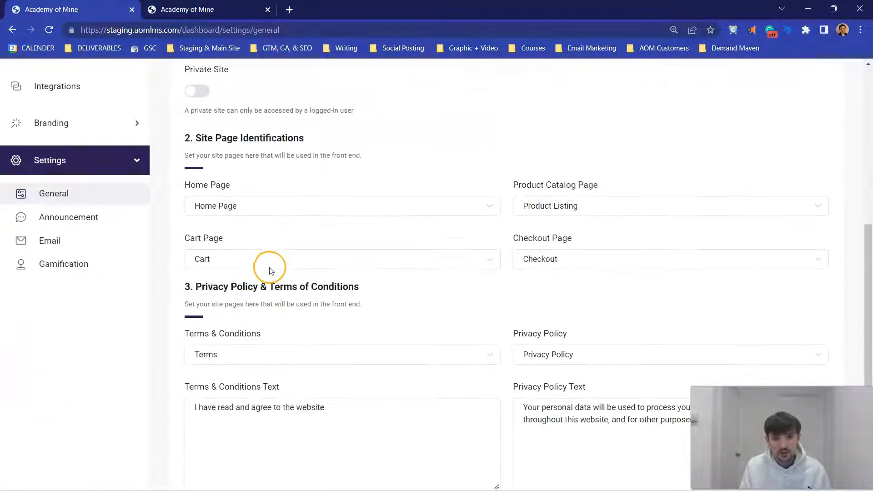
click(271, 209)
scroll(288, 287, down, 2)
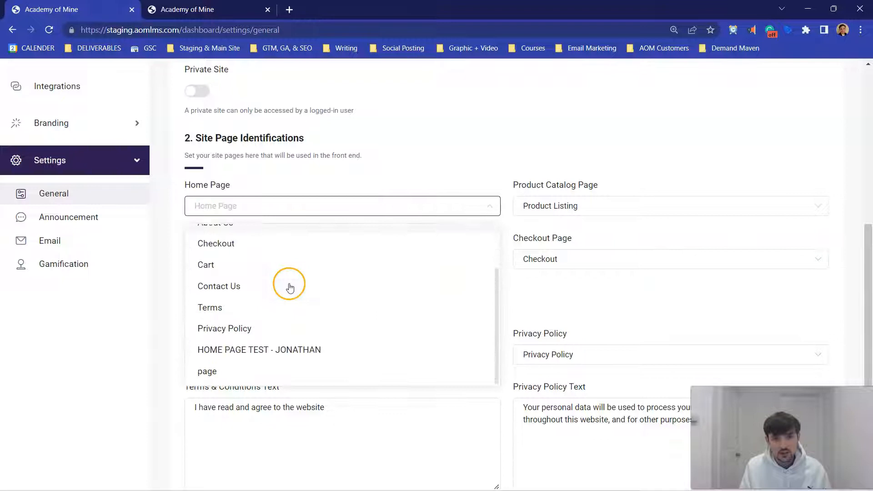
click(305, 343)
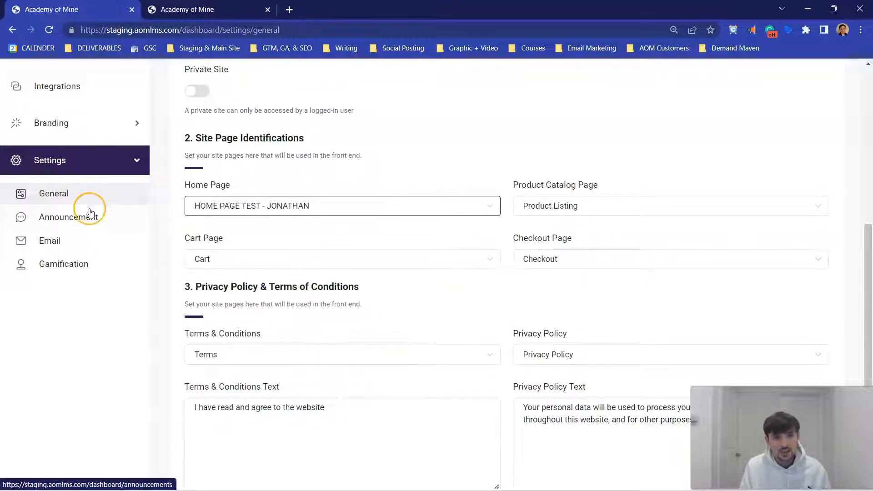
drag(175, 181, 237, 191)
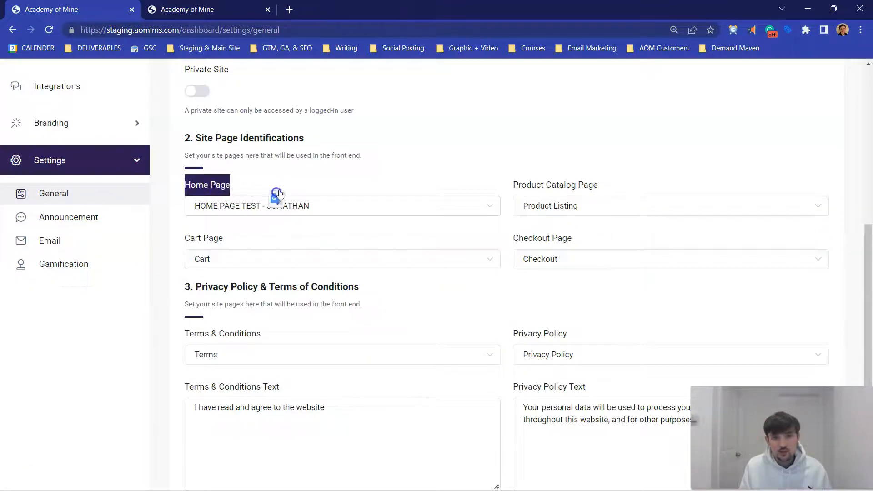
Review the Home Page, Product Catalog Page and Checkout Page assignments under Site Page Identifications.
drag(510, 187, 599, 200)
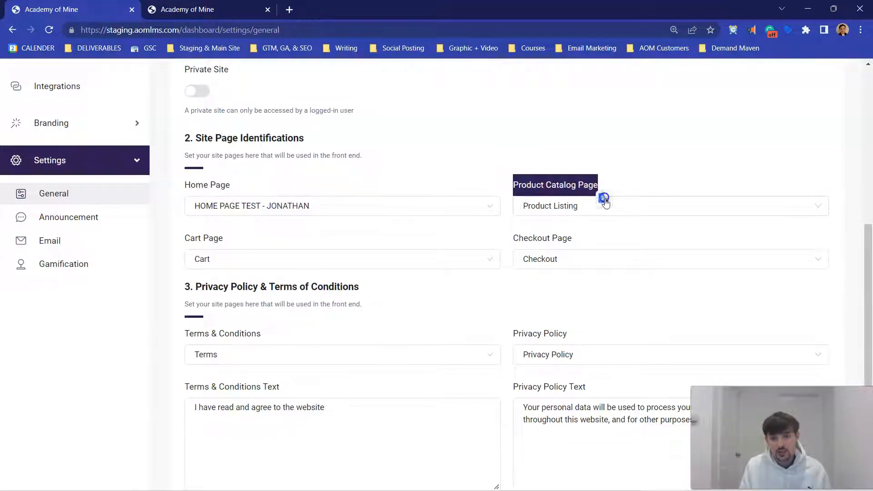
drag(516, 236, 575, 245)
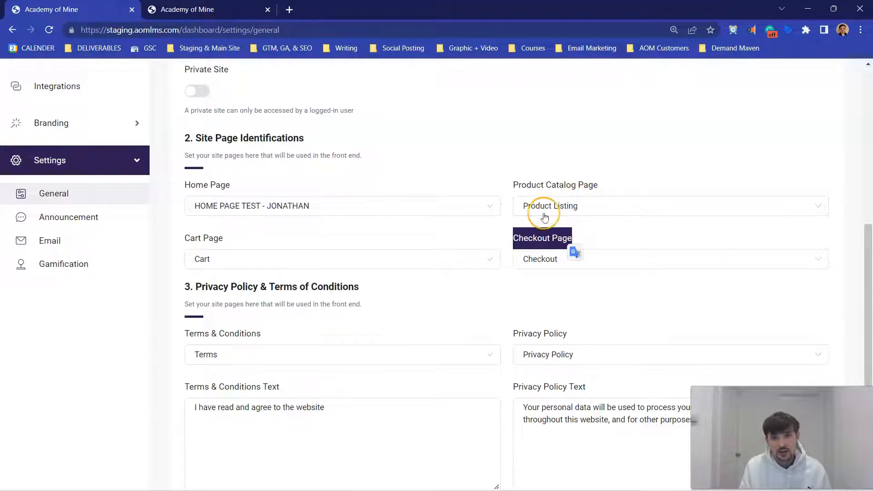
click(242, 194)
click(312, 196)
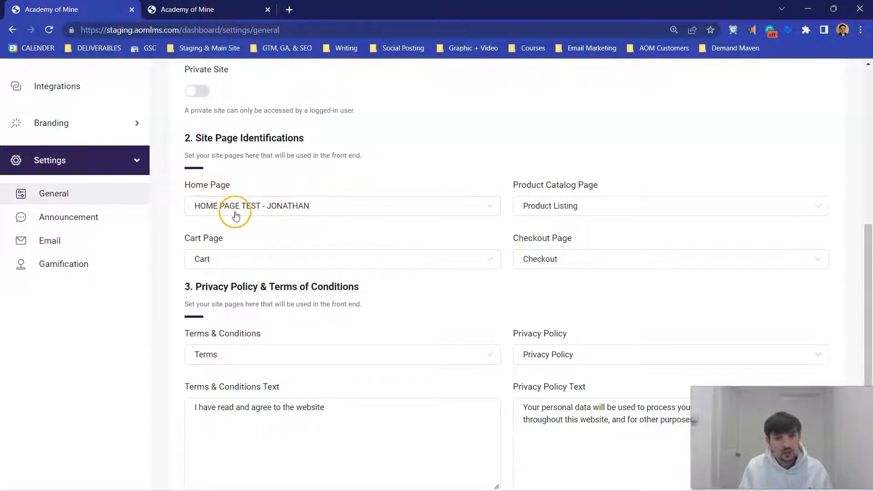
Save the general settings with the newly assigned home page.
scroll(235, 215, up, 6)
scroll(236, 215, down, 9)
scroll(236, 214, up, 9)
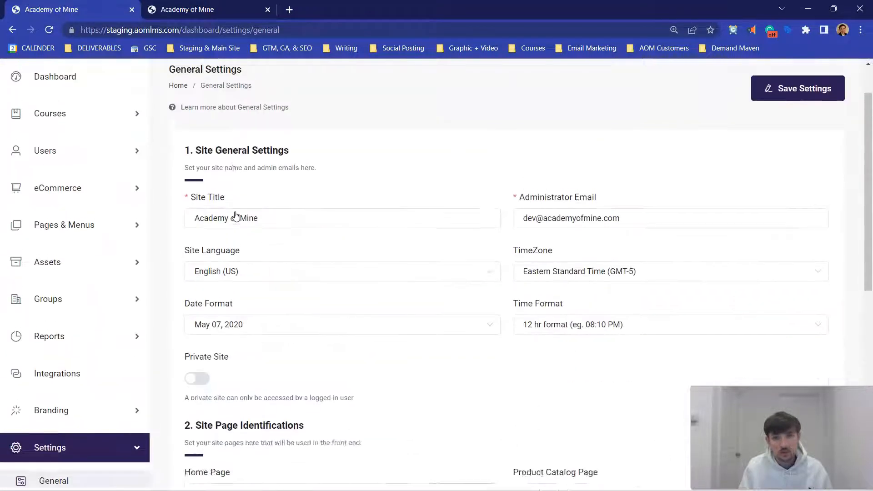
scroll(236, 214, up, 2)
click(838, 136)
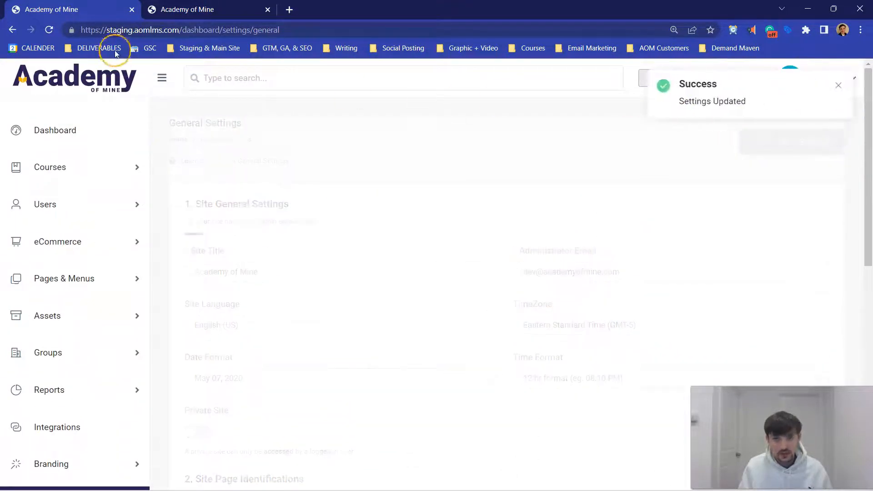
Switch to the public site, load its home page through the site logo, and check the page's sections.
key(ctrl+Tab)
scroll(145, 103, up, 15)
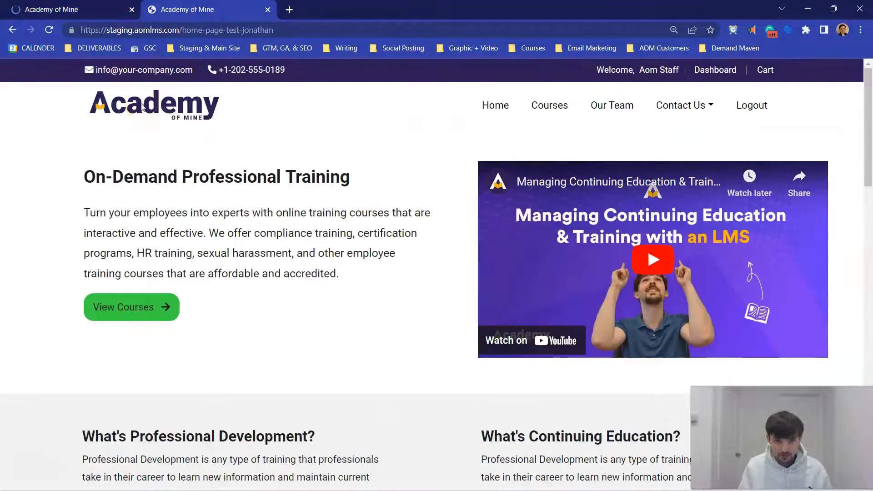
click(131, 101)
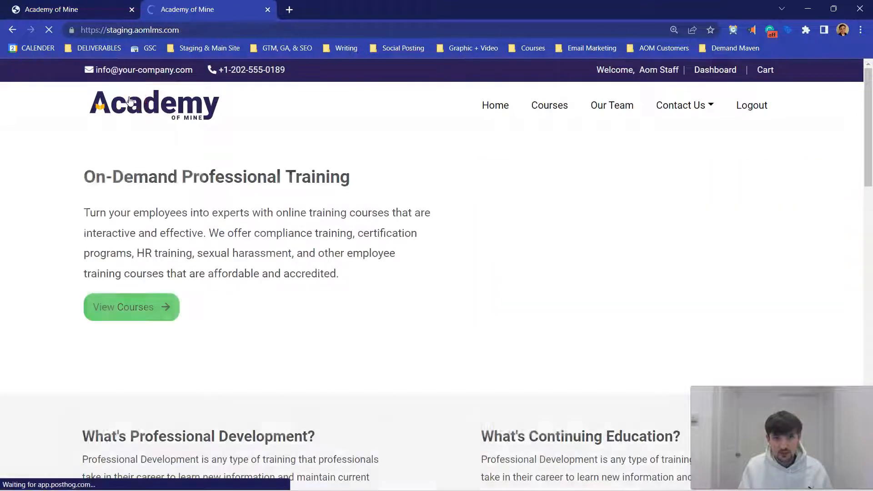
scroll(369, 156, down, 14)
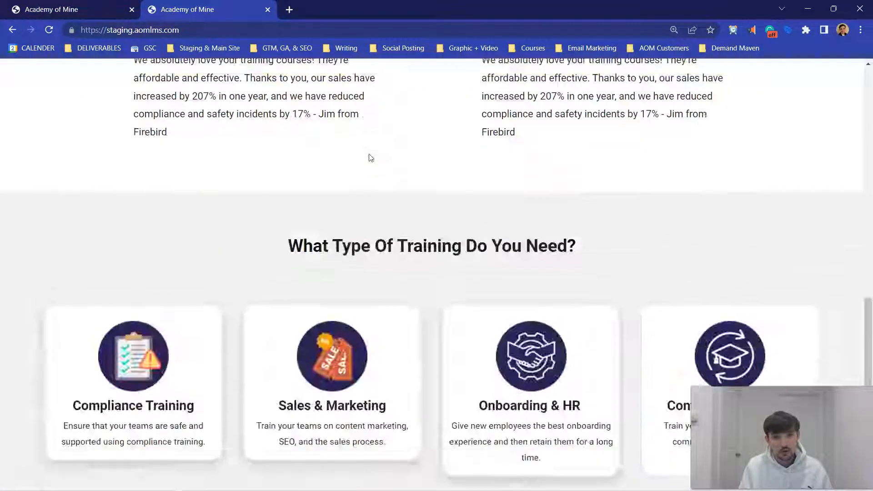
scroll(369, 156, up, 14)
Open the Home item in the public site's navigation and compare the page it leads to with the site's home page.
click(489, 110)
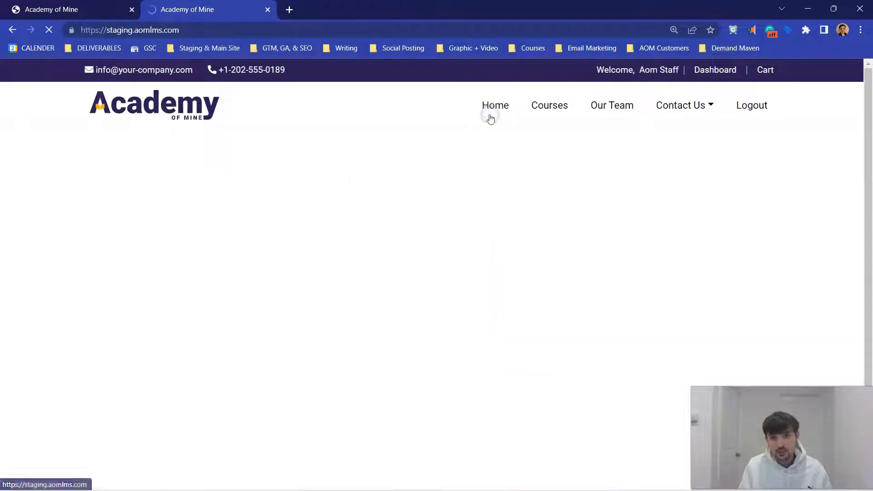
scroll(409, 169, down, 4)
scroll(408, 169, down, 8)
scroll(407, 169, up, 12)
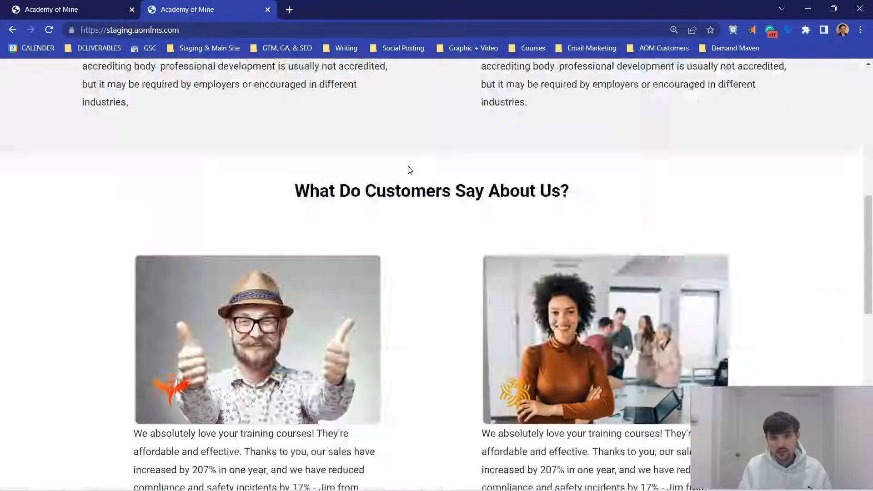